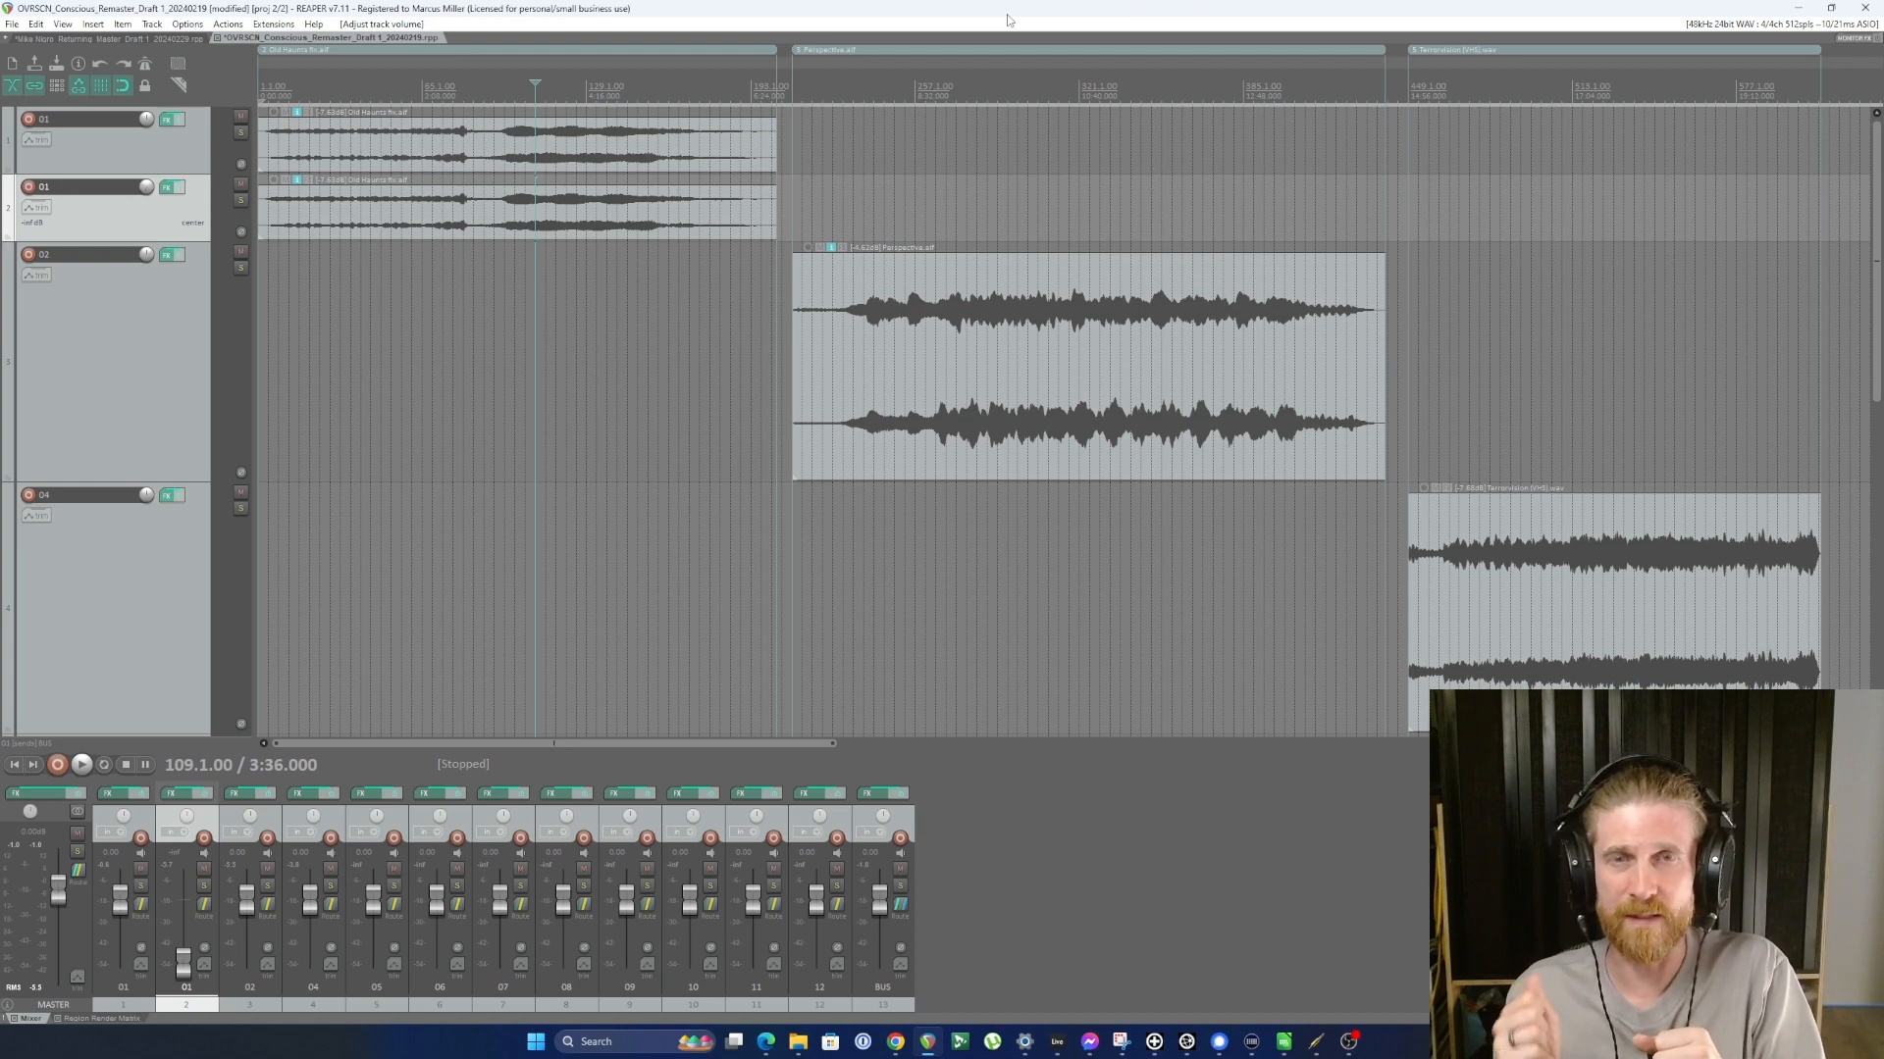
# Step: Play the original first song with its duplicate track 2 muted, and unmute the duplicate once playback is stopped
pyautogui.click(242, 186)
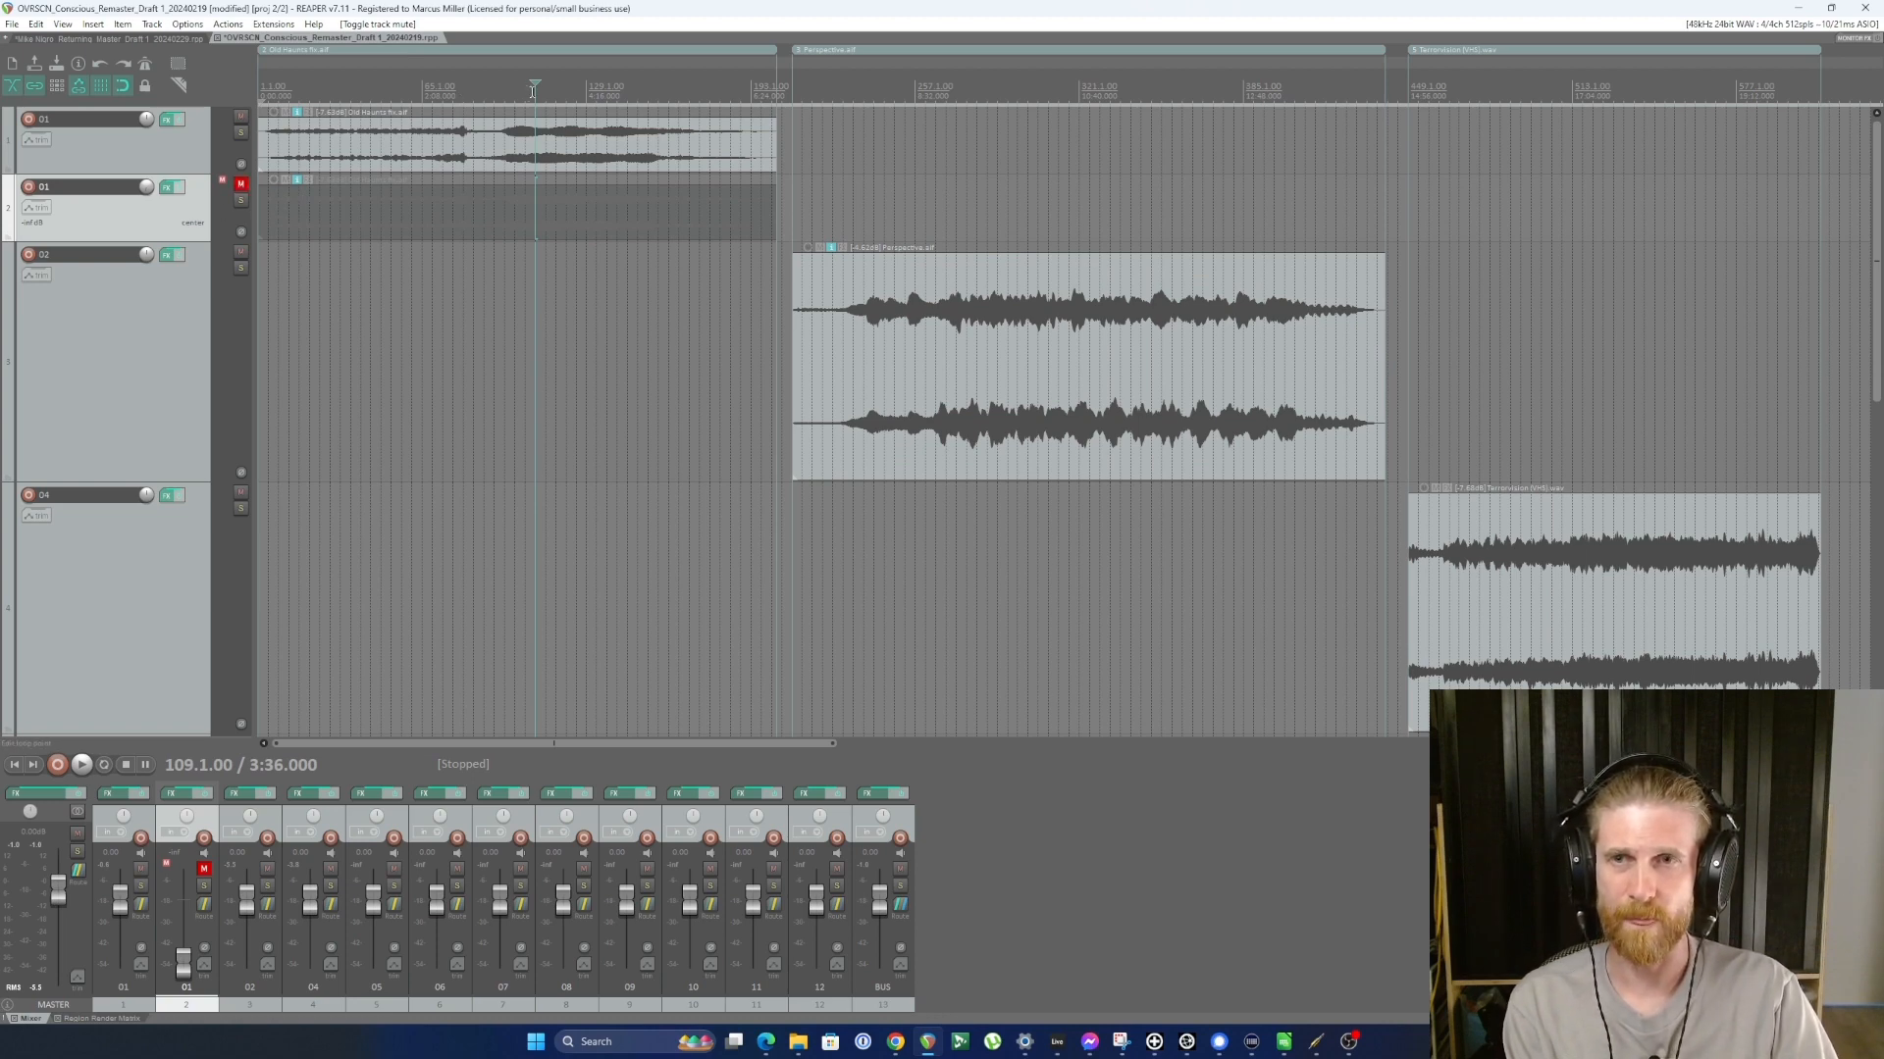
pyautogui.press('space')
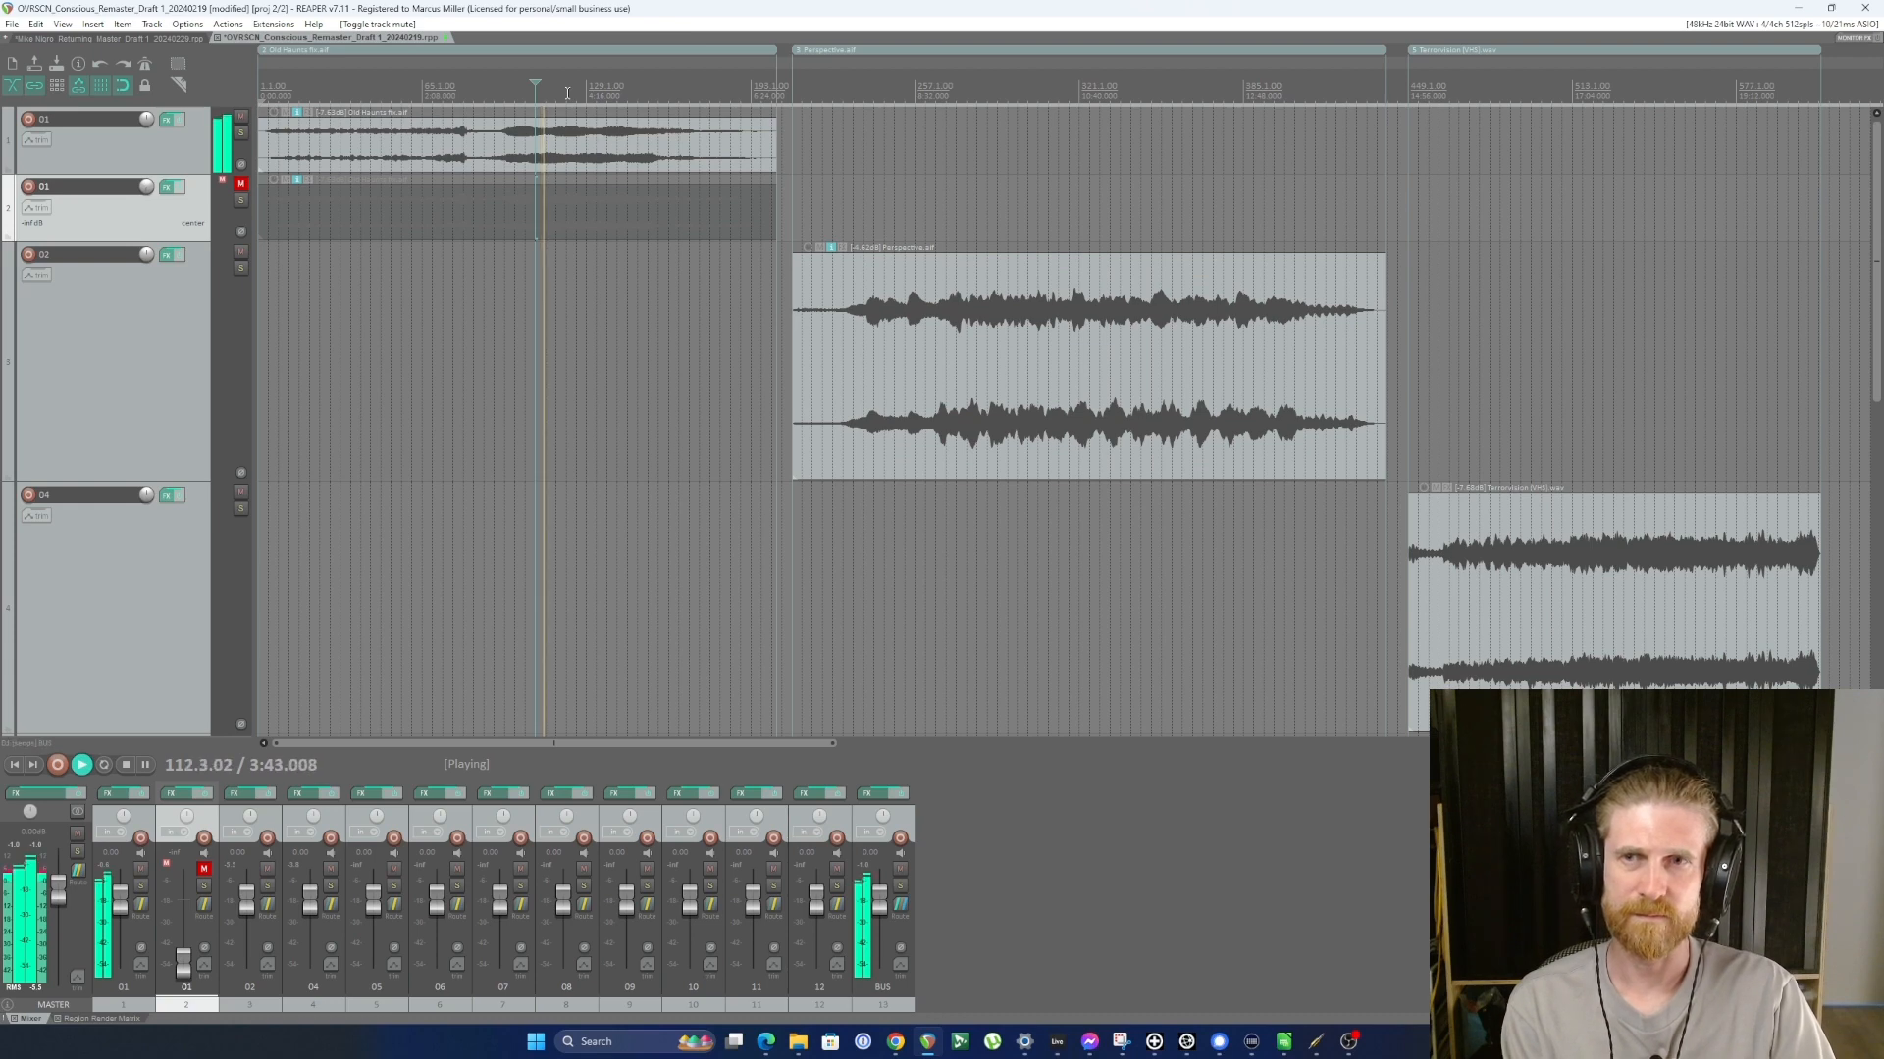
pyautogui.press('space')
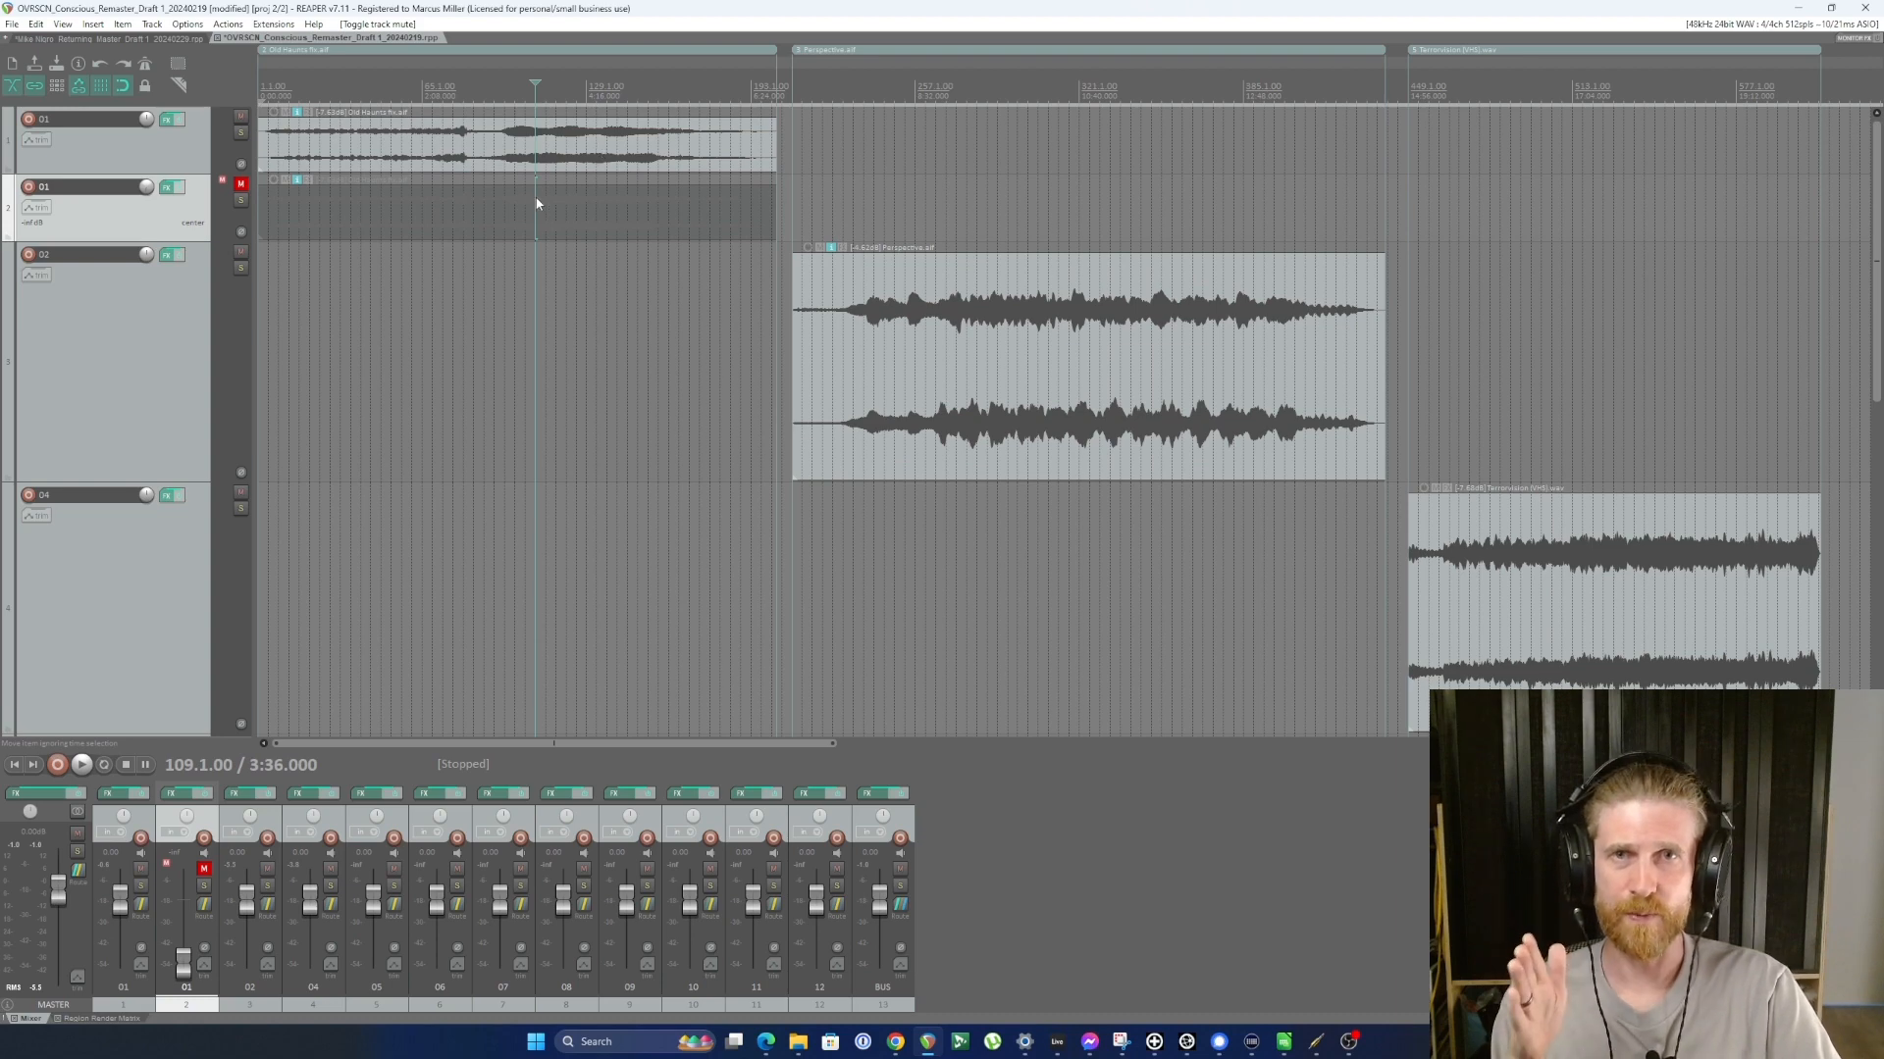
pyautogui.click(242, 185)
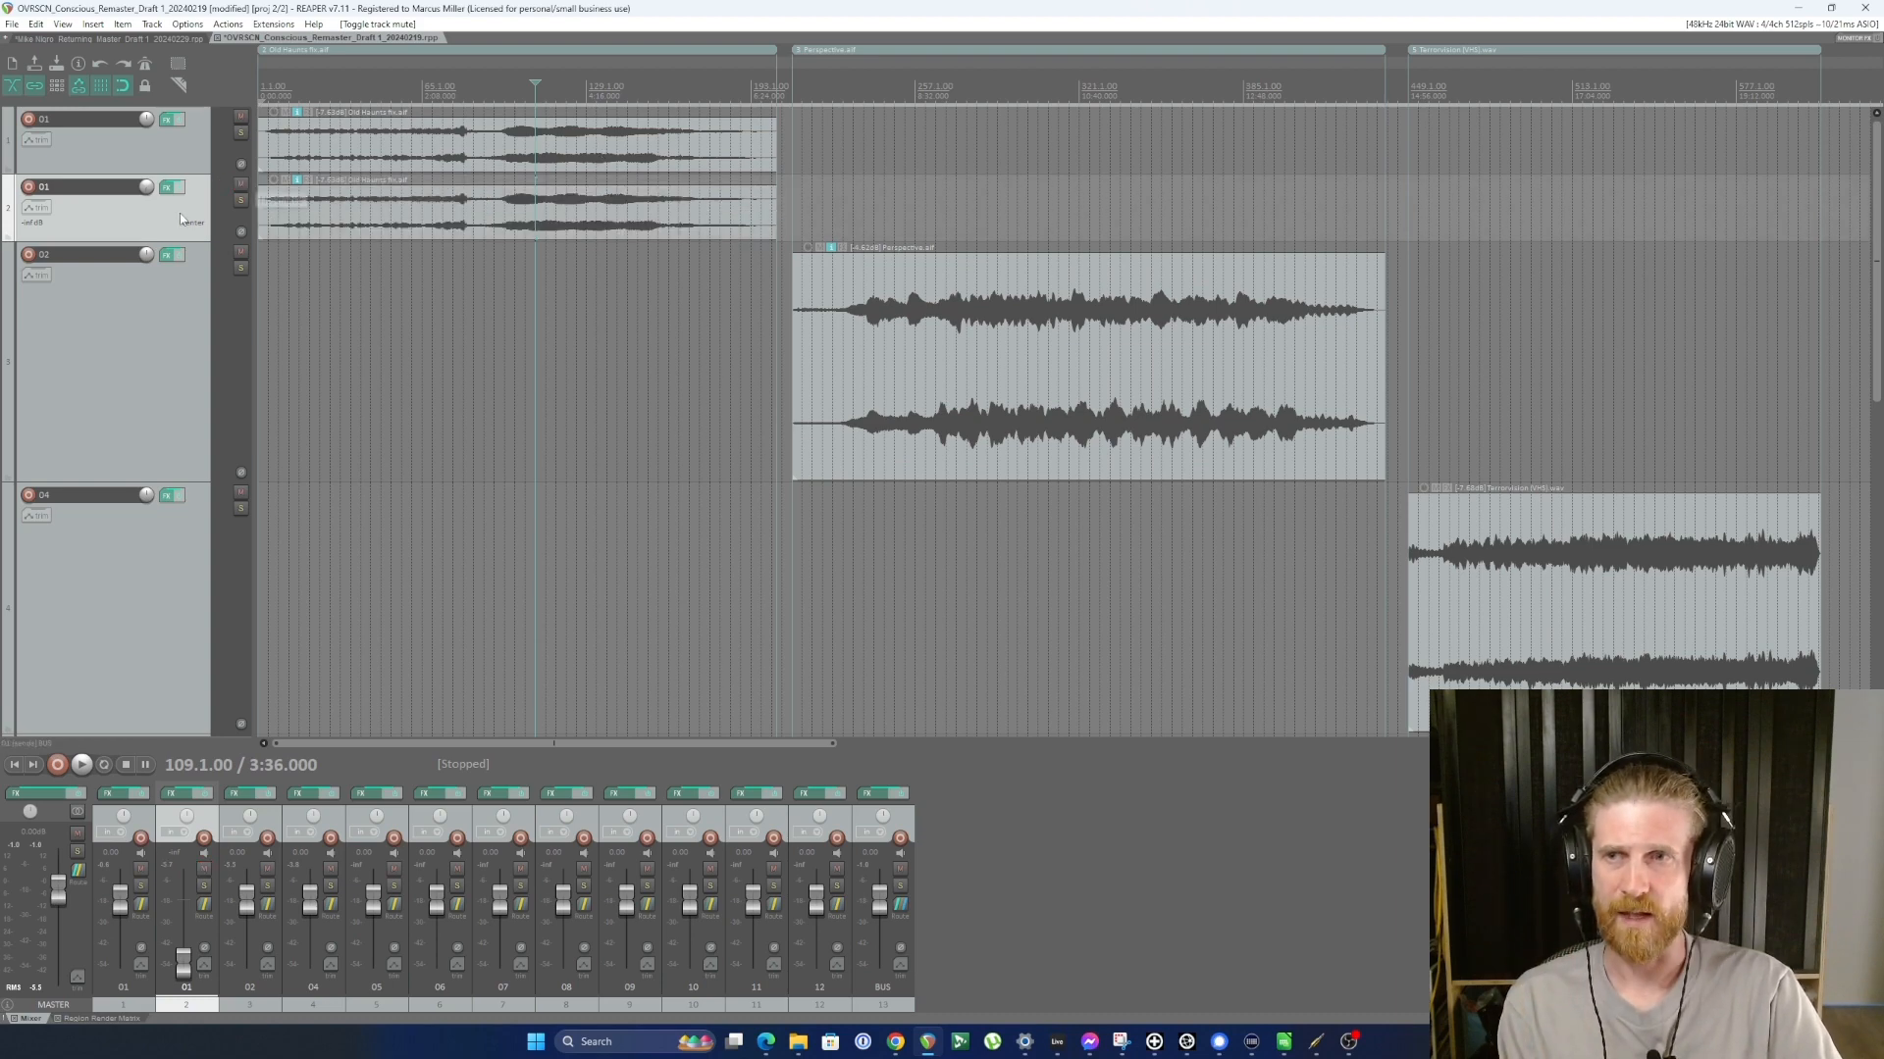
# Step: Open track 2's effects chain, play with Pro-Q 3 bypassed to examine Pro-C 2's compression, and re-enable Pro-Q 3
pyautogui.click(166, 794)
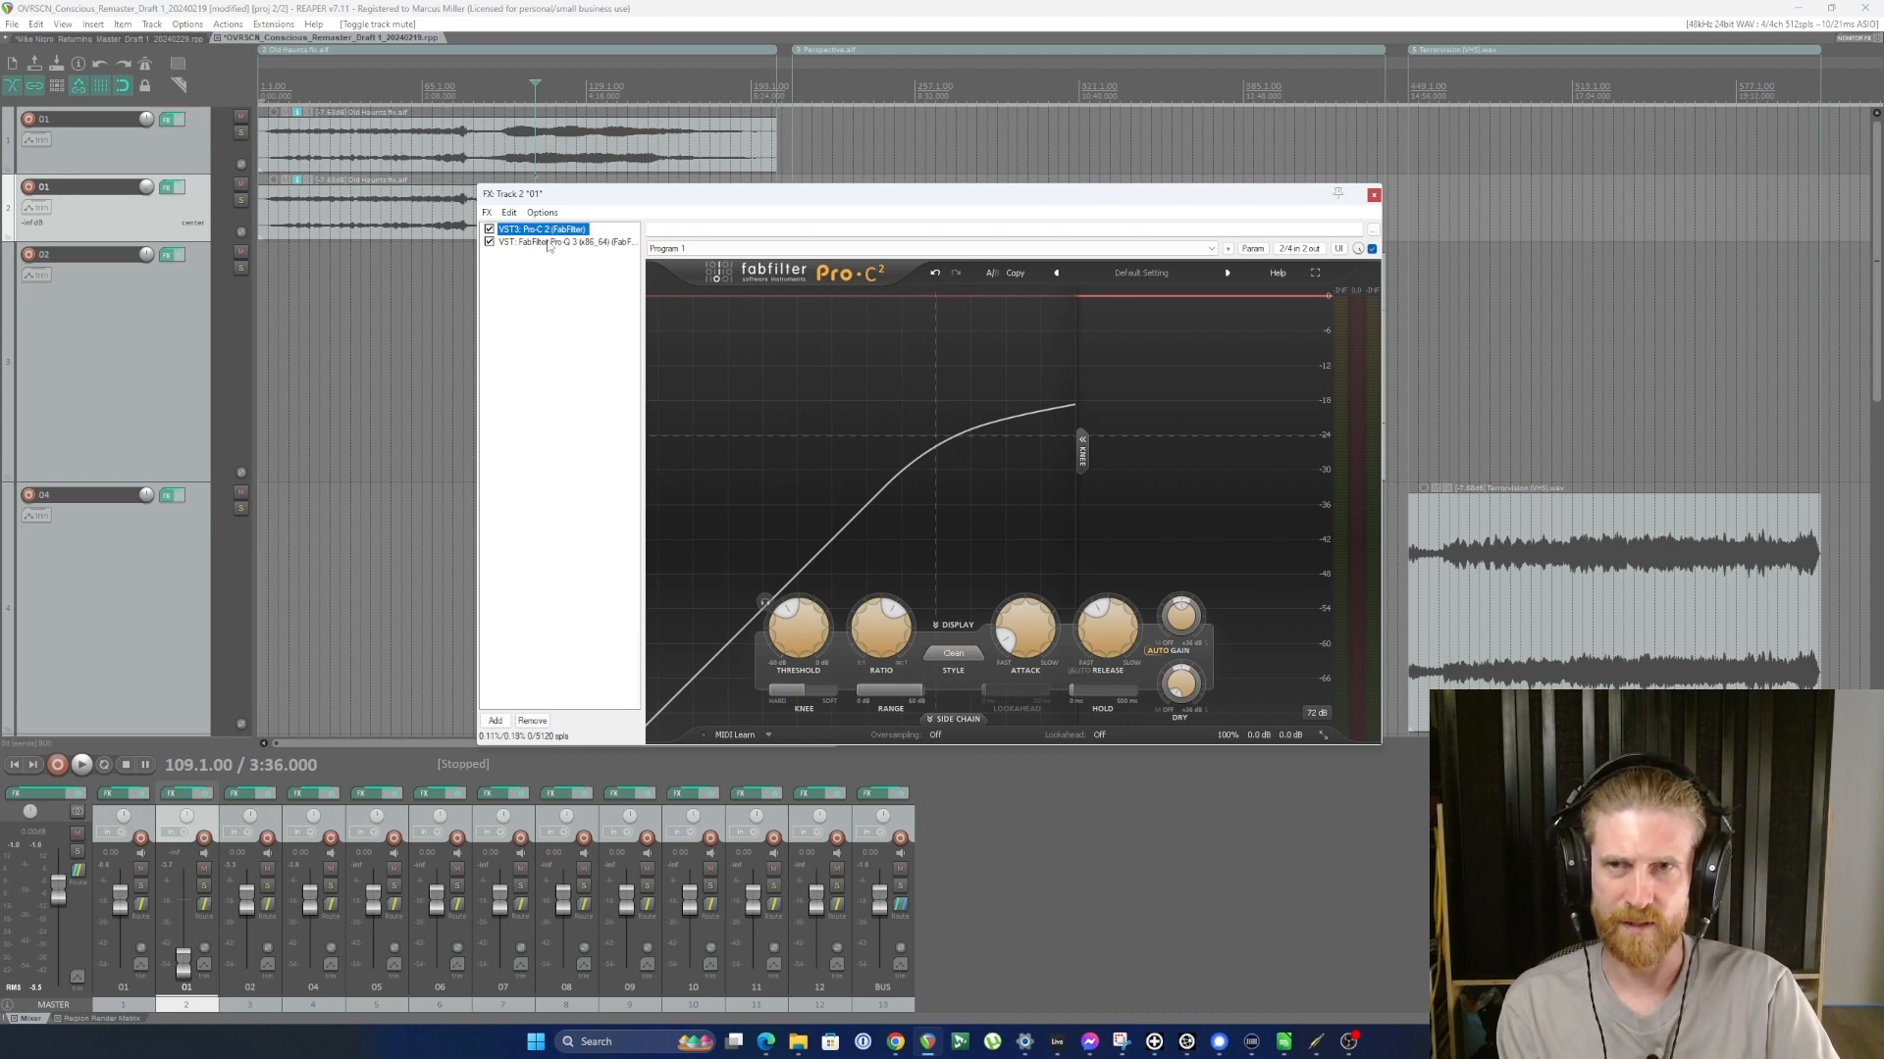
pyautogui.moveTo(666, 205); pyautogui.dragTo(608, 217)
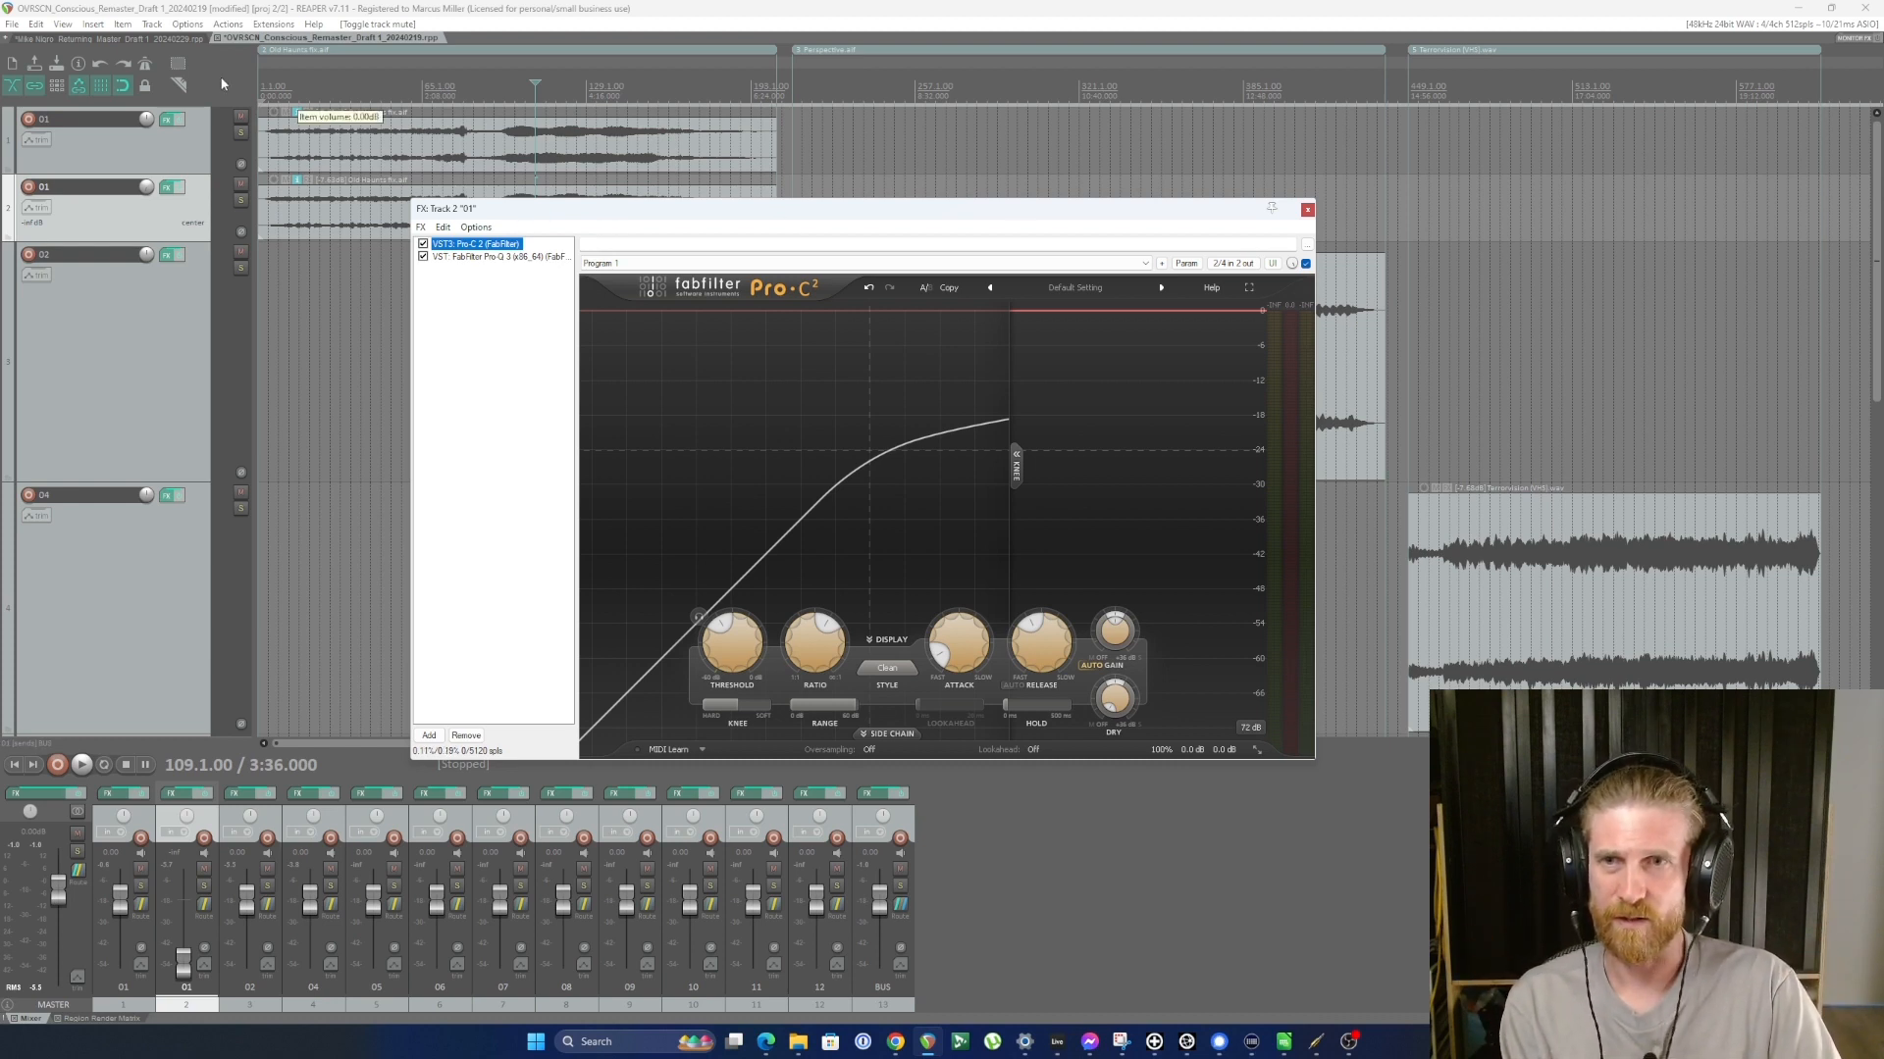
pyautogui.click(422, 256)
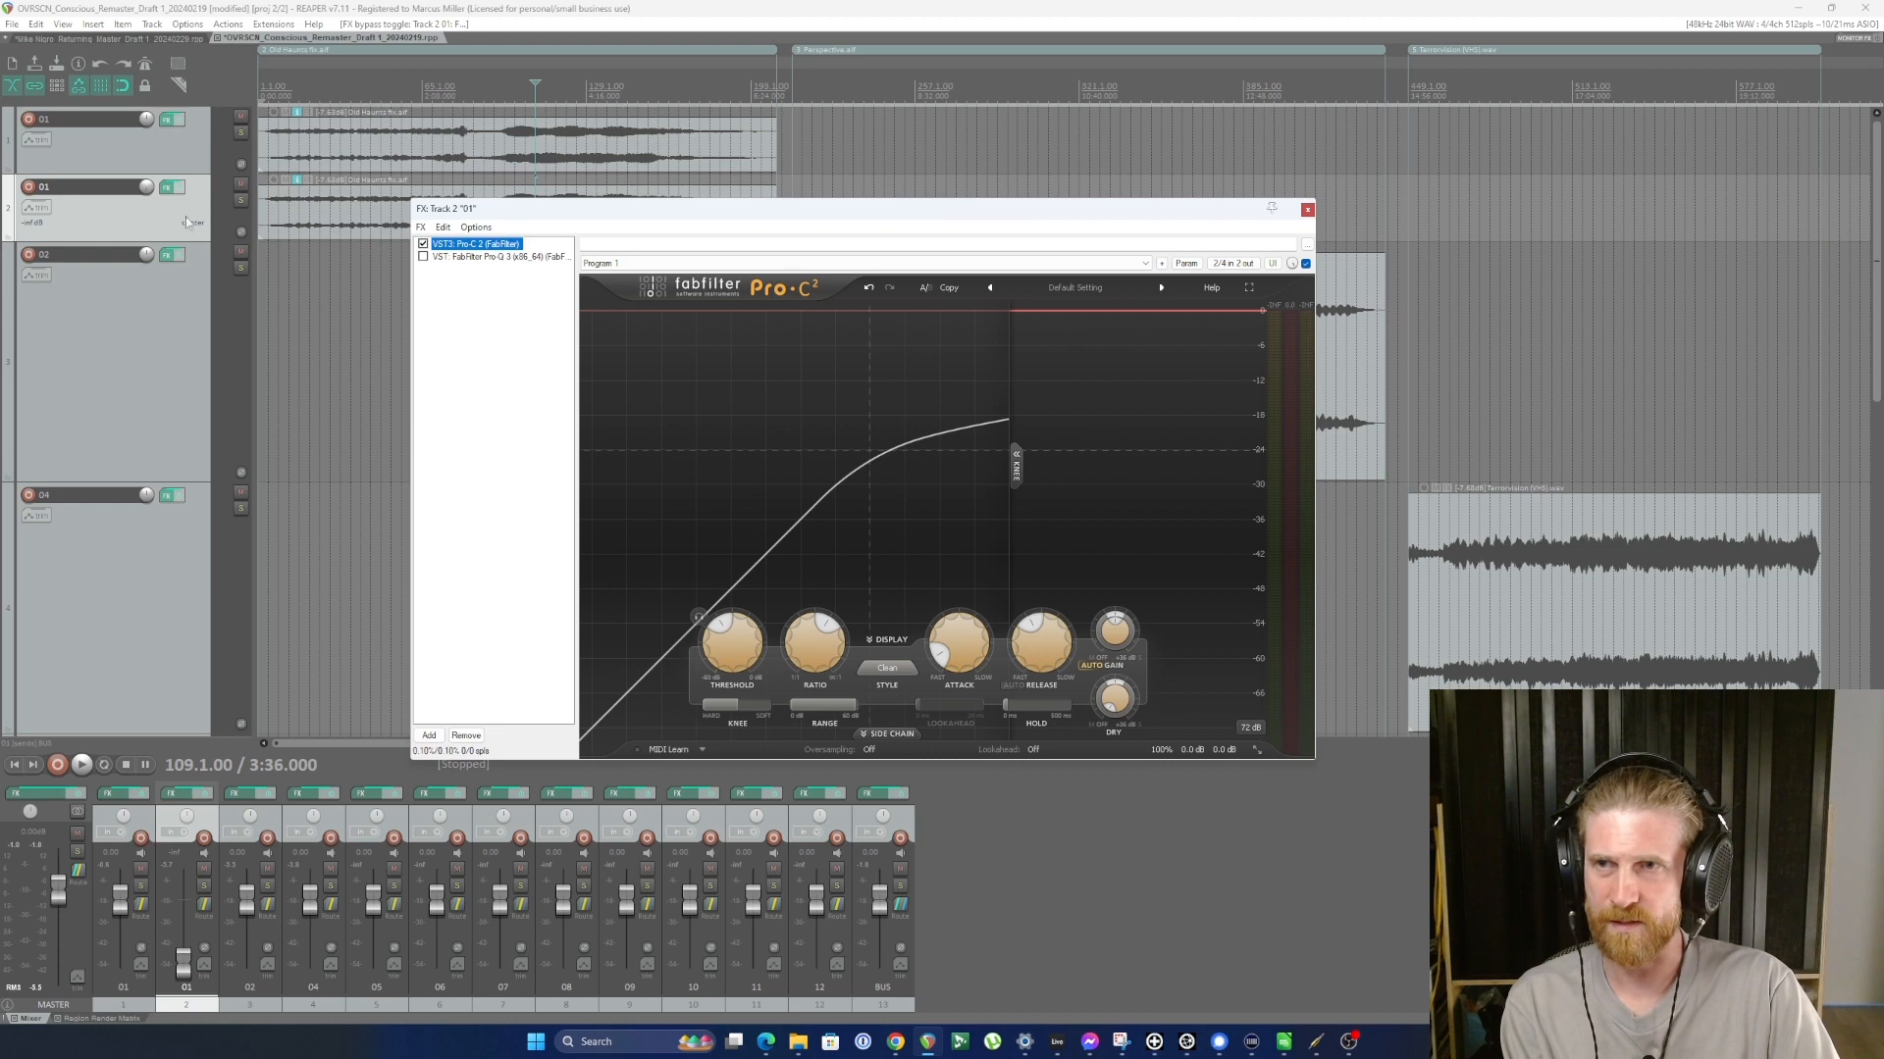
pyautogui.click(183, 963)
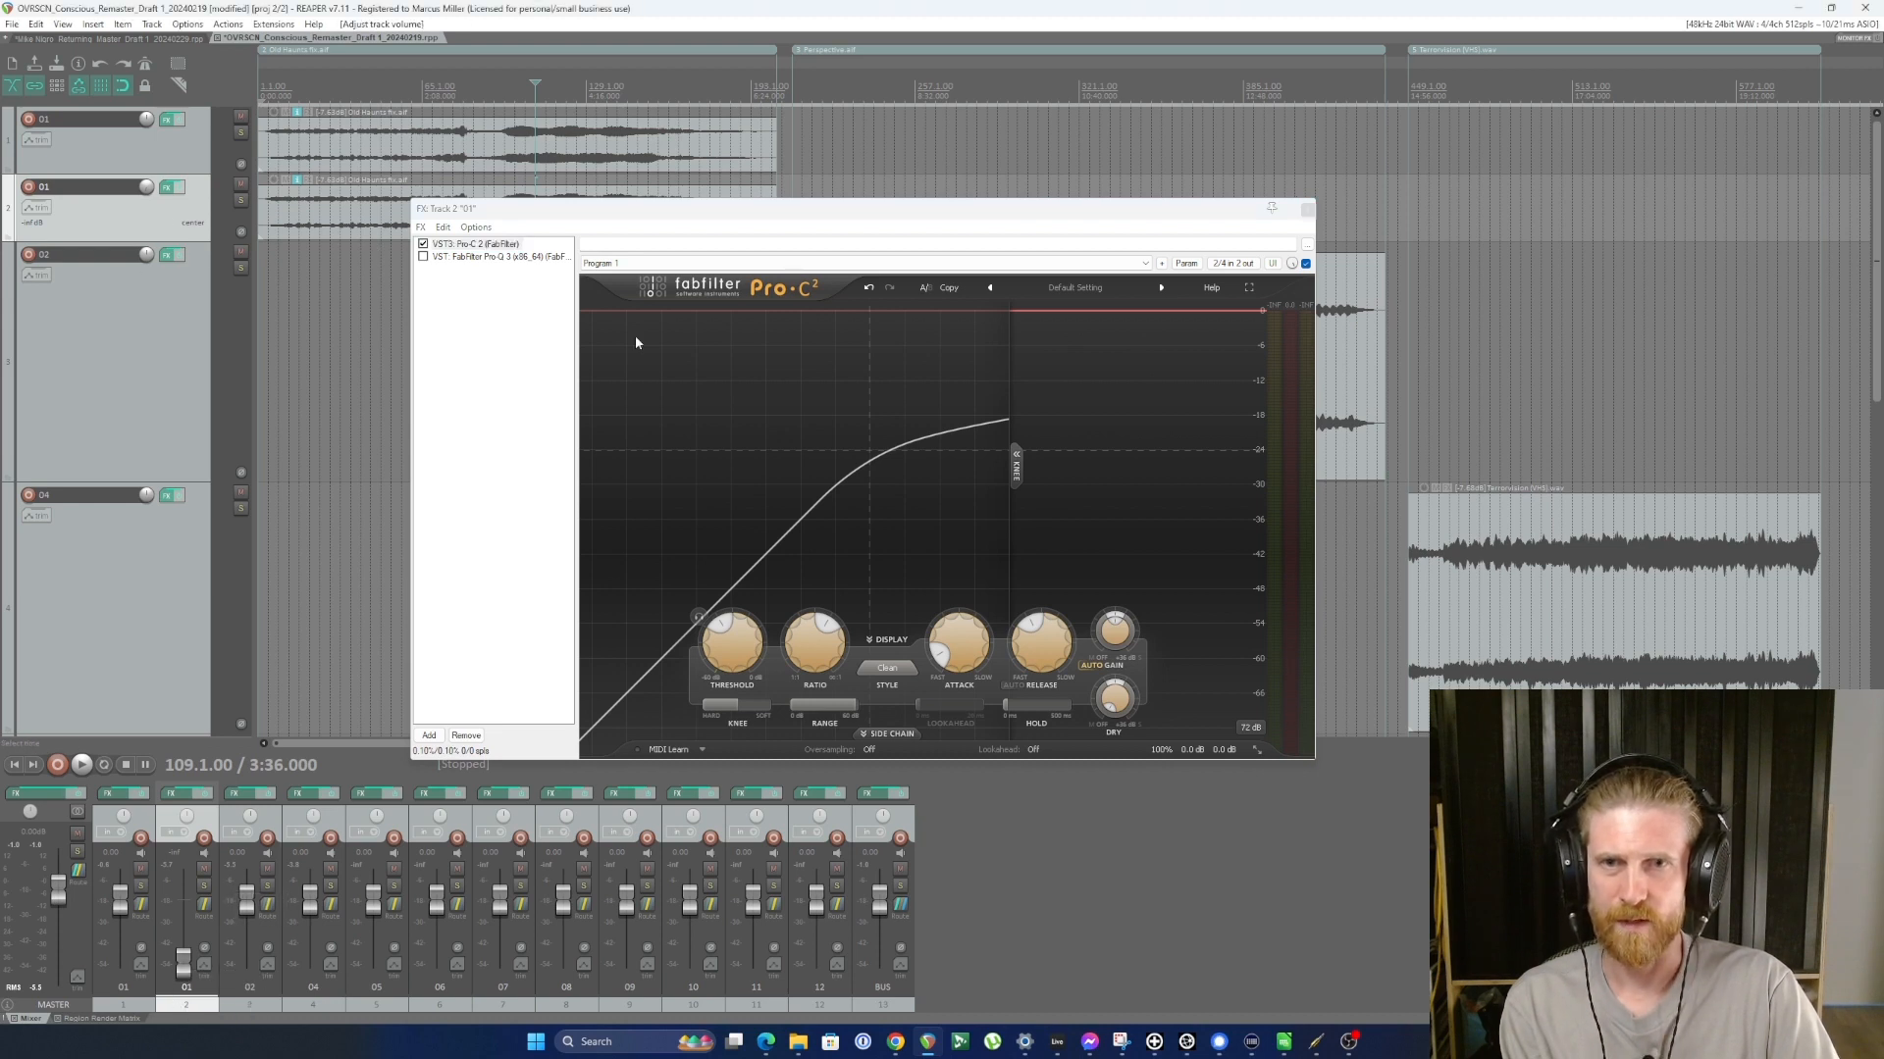
pyautogui.press('space')
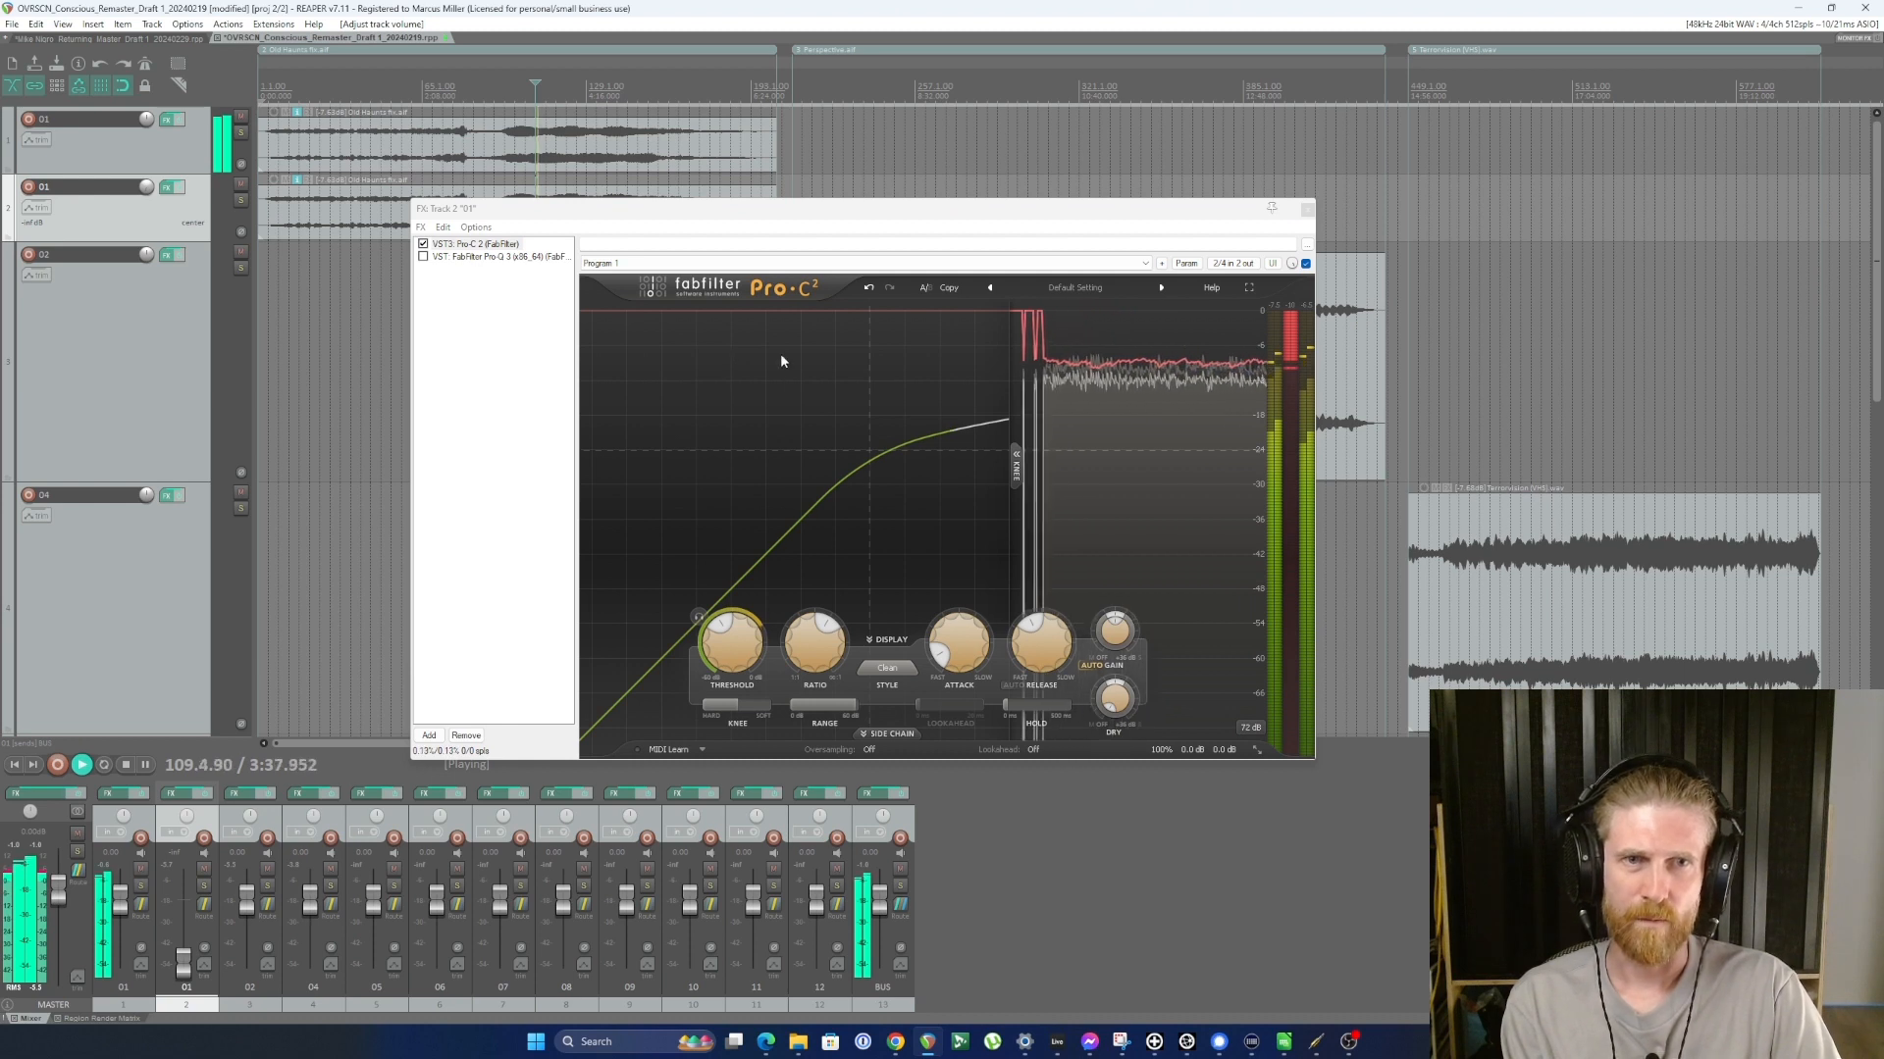
pyautogui.moveTo(741, 639)
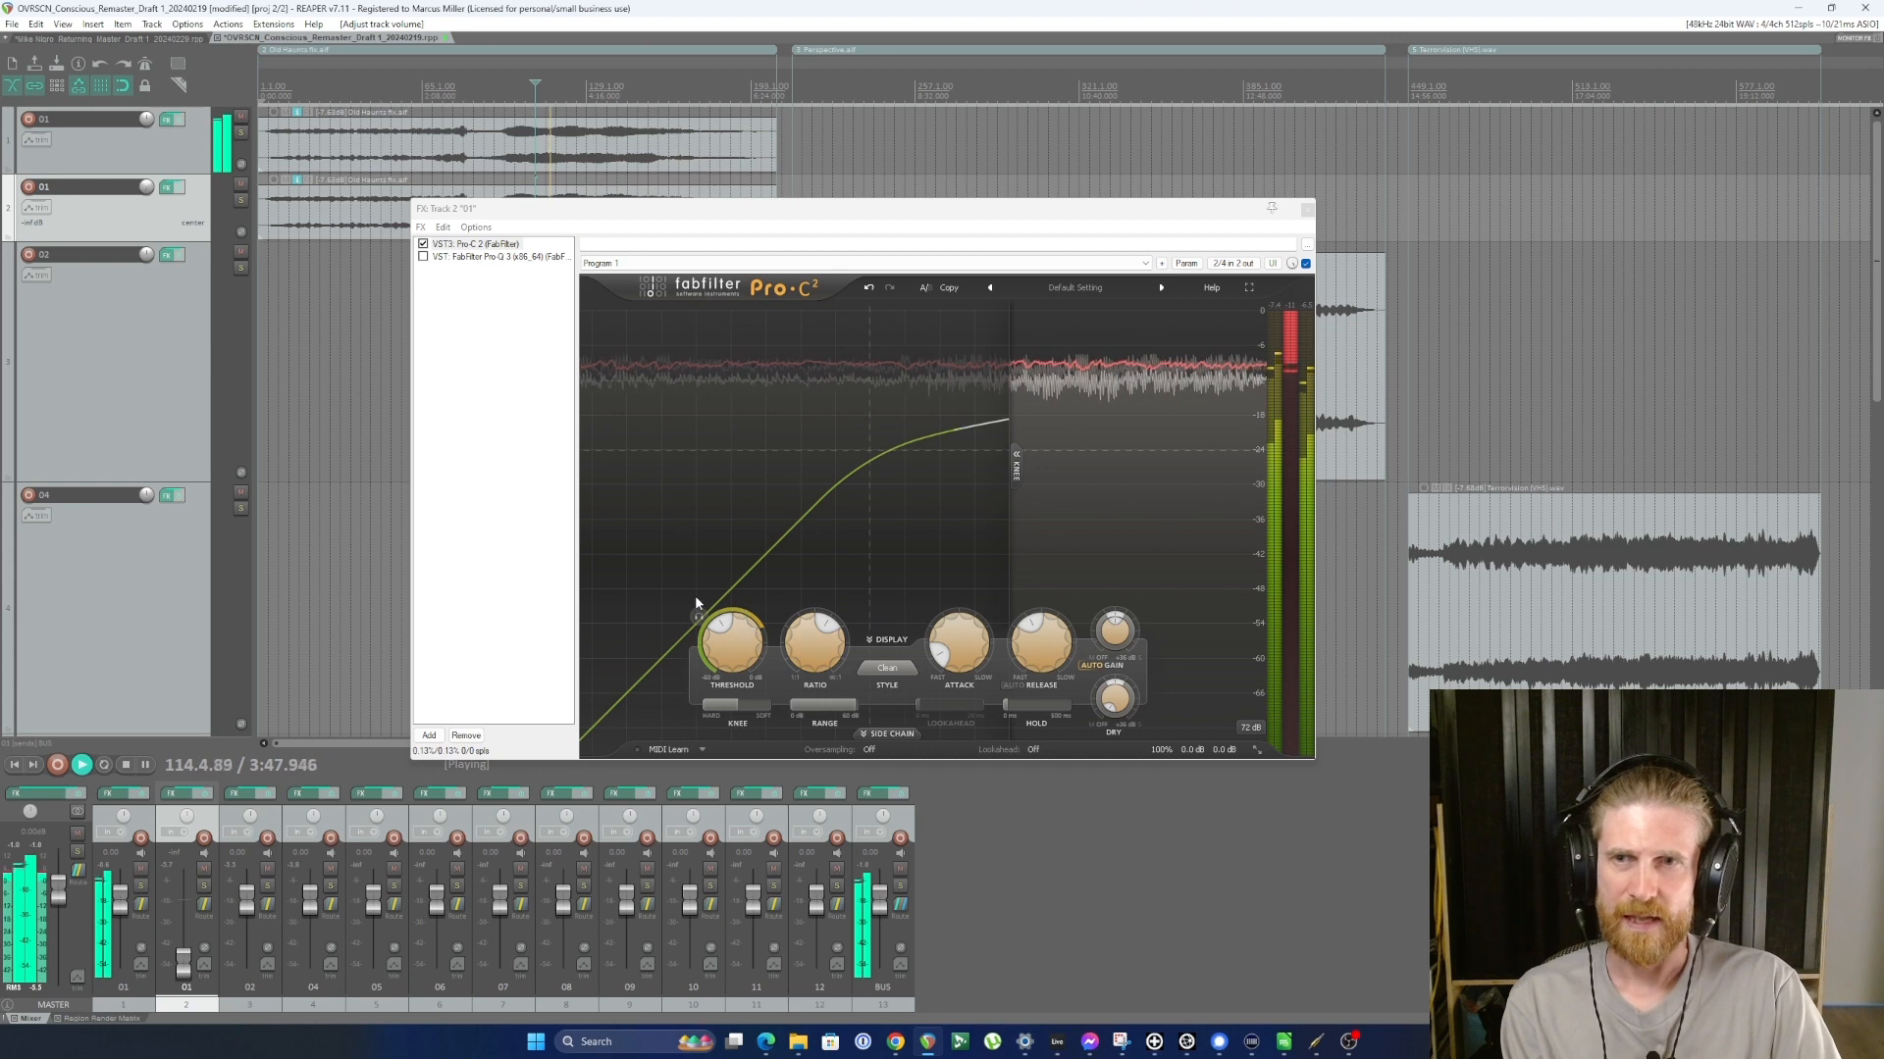
pyautogui.press('space')
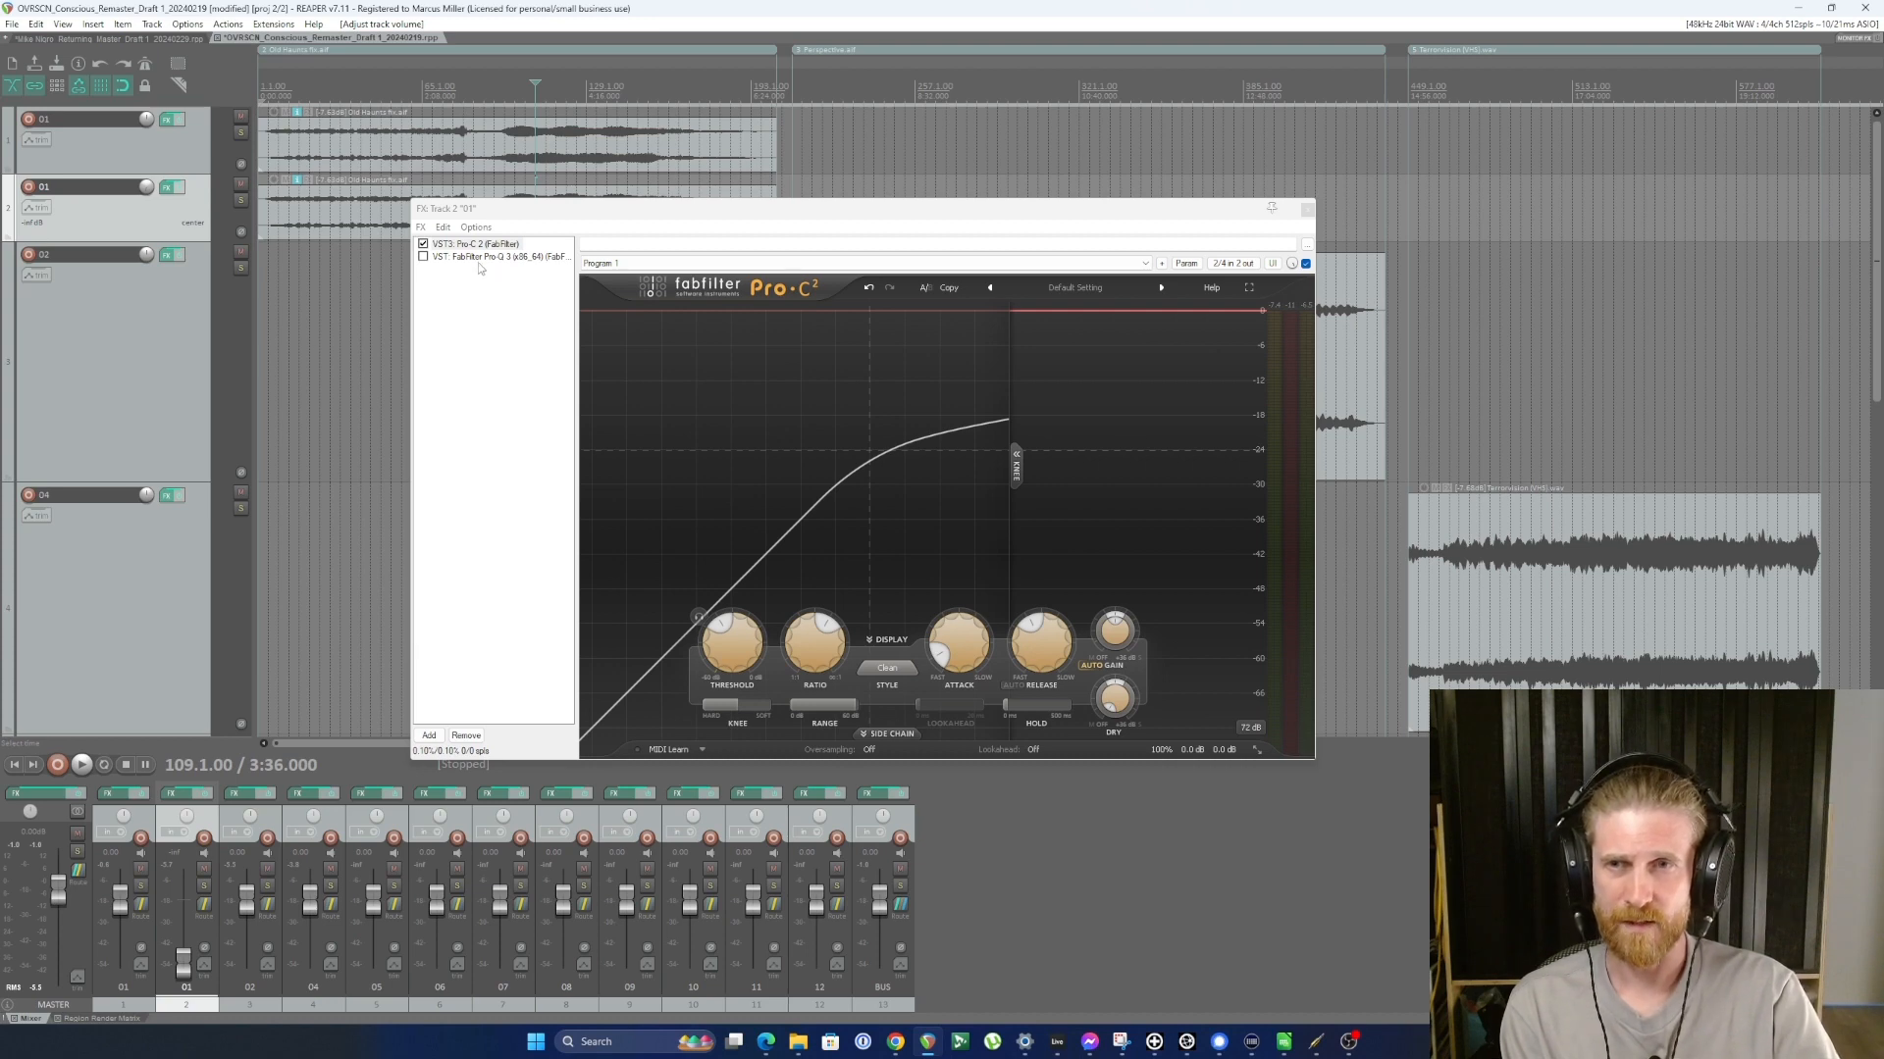
pyautogui.click(423, 257)
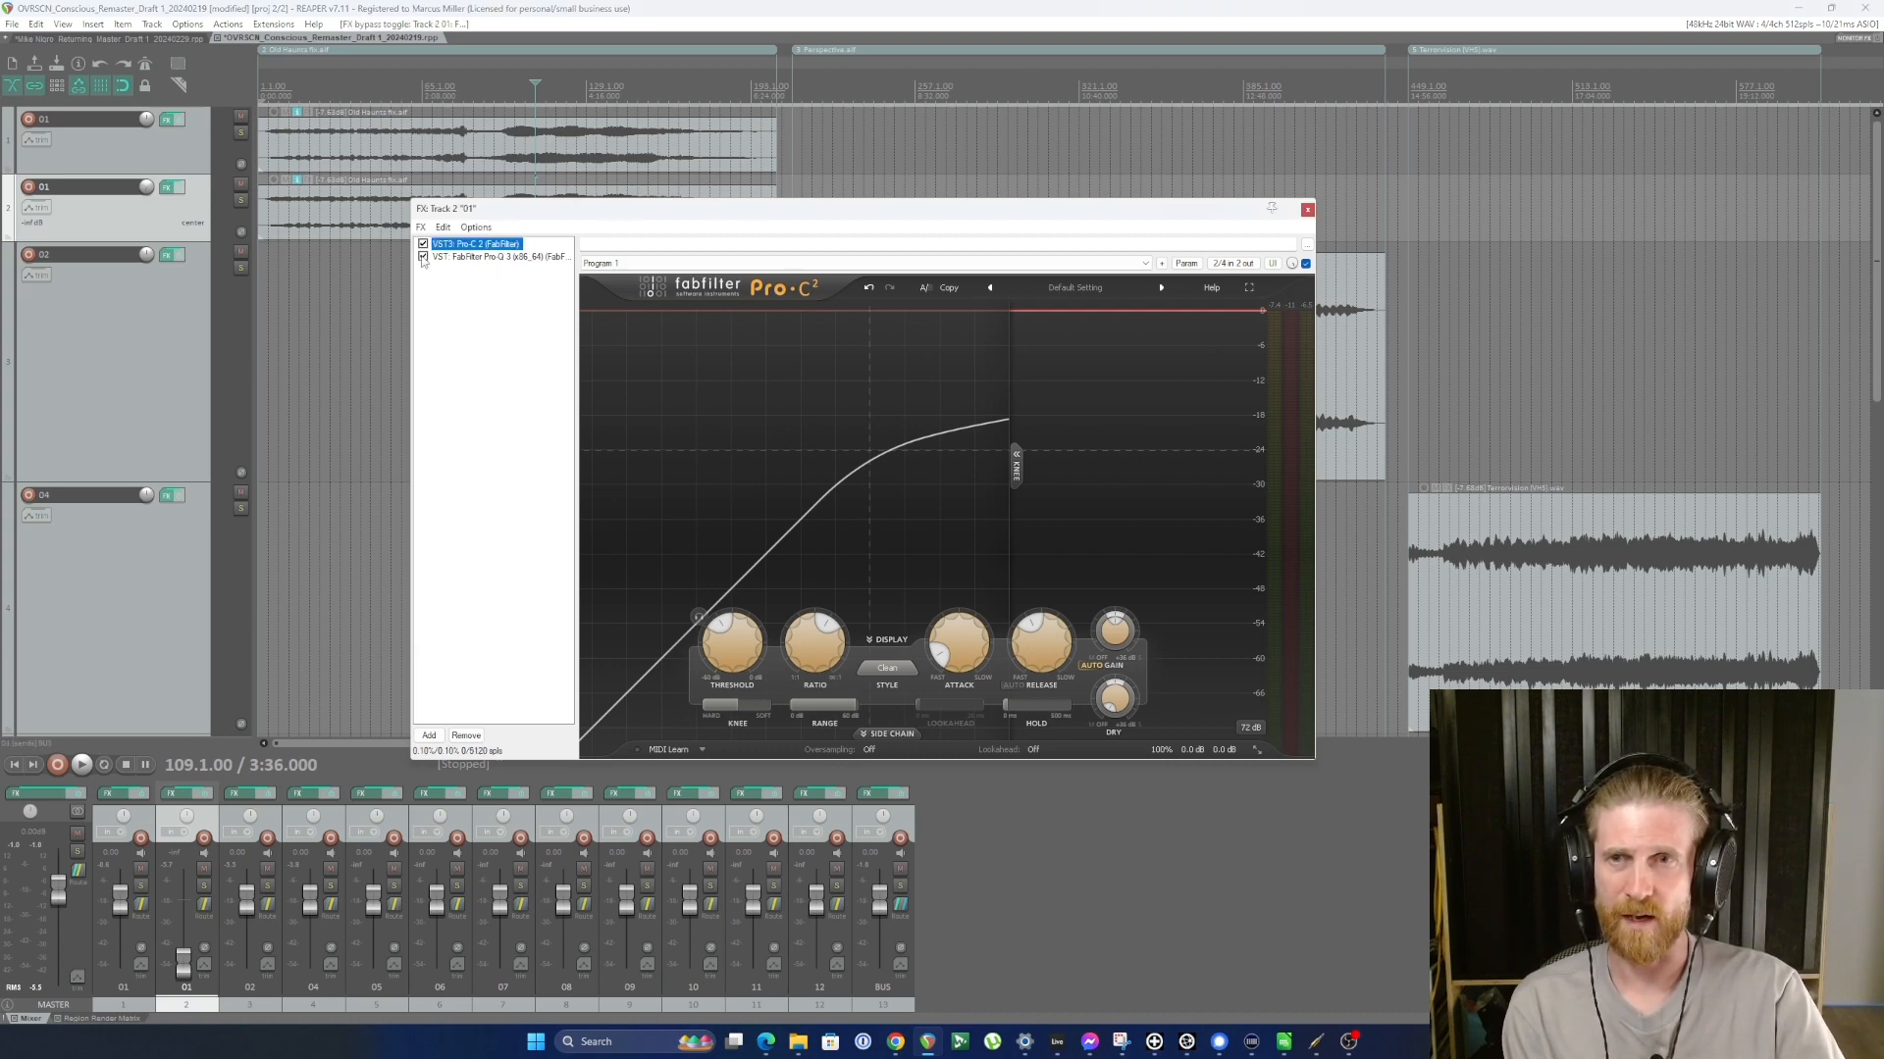
# Step: Solo track 2 with its fader raised and nudge the Pro-Q 3 high shelf up in frequency and gain during playback
pyautogui.click(485, 258)
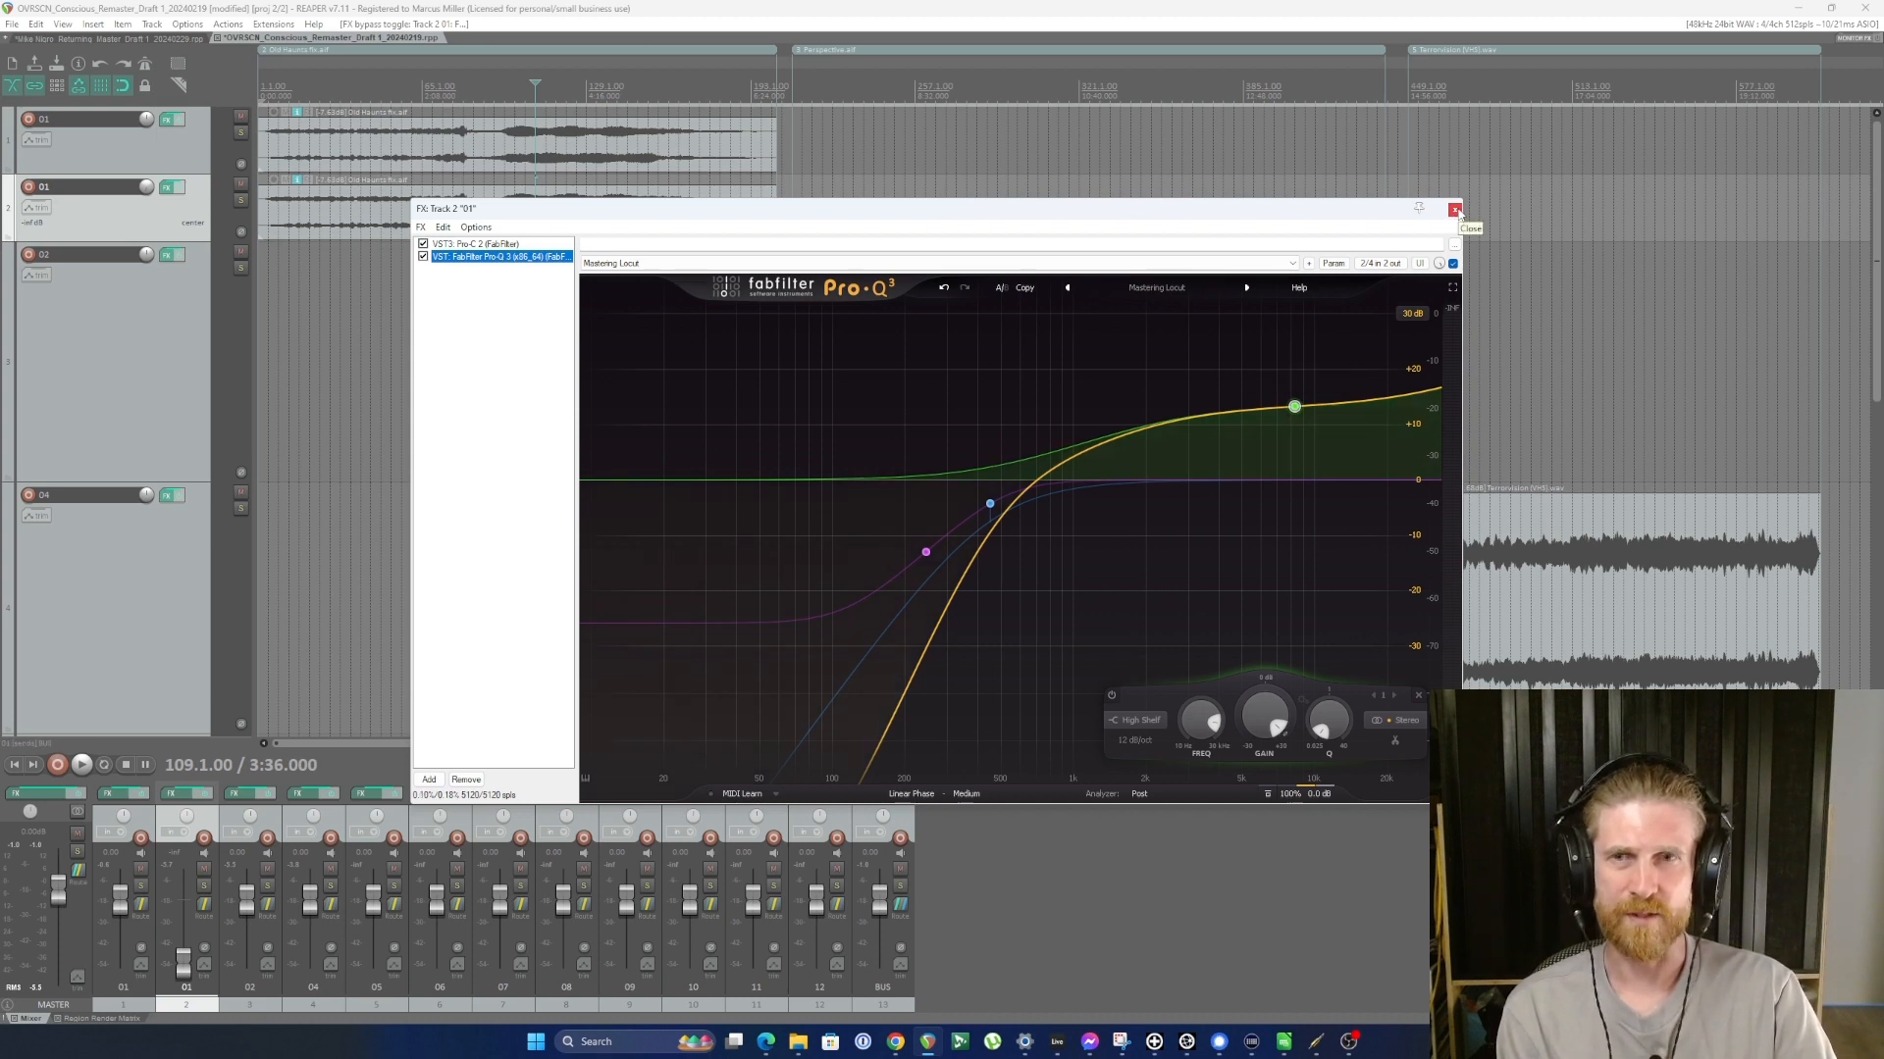
pyautogui.click(240, 201)
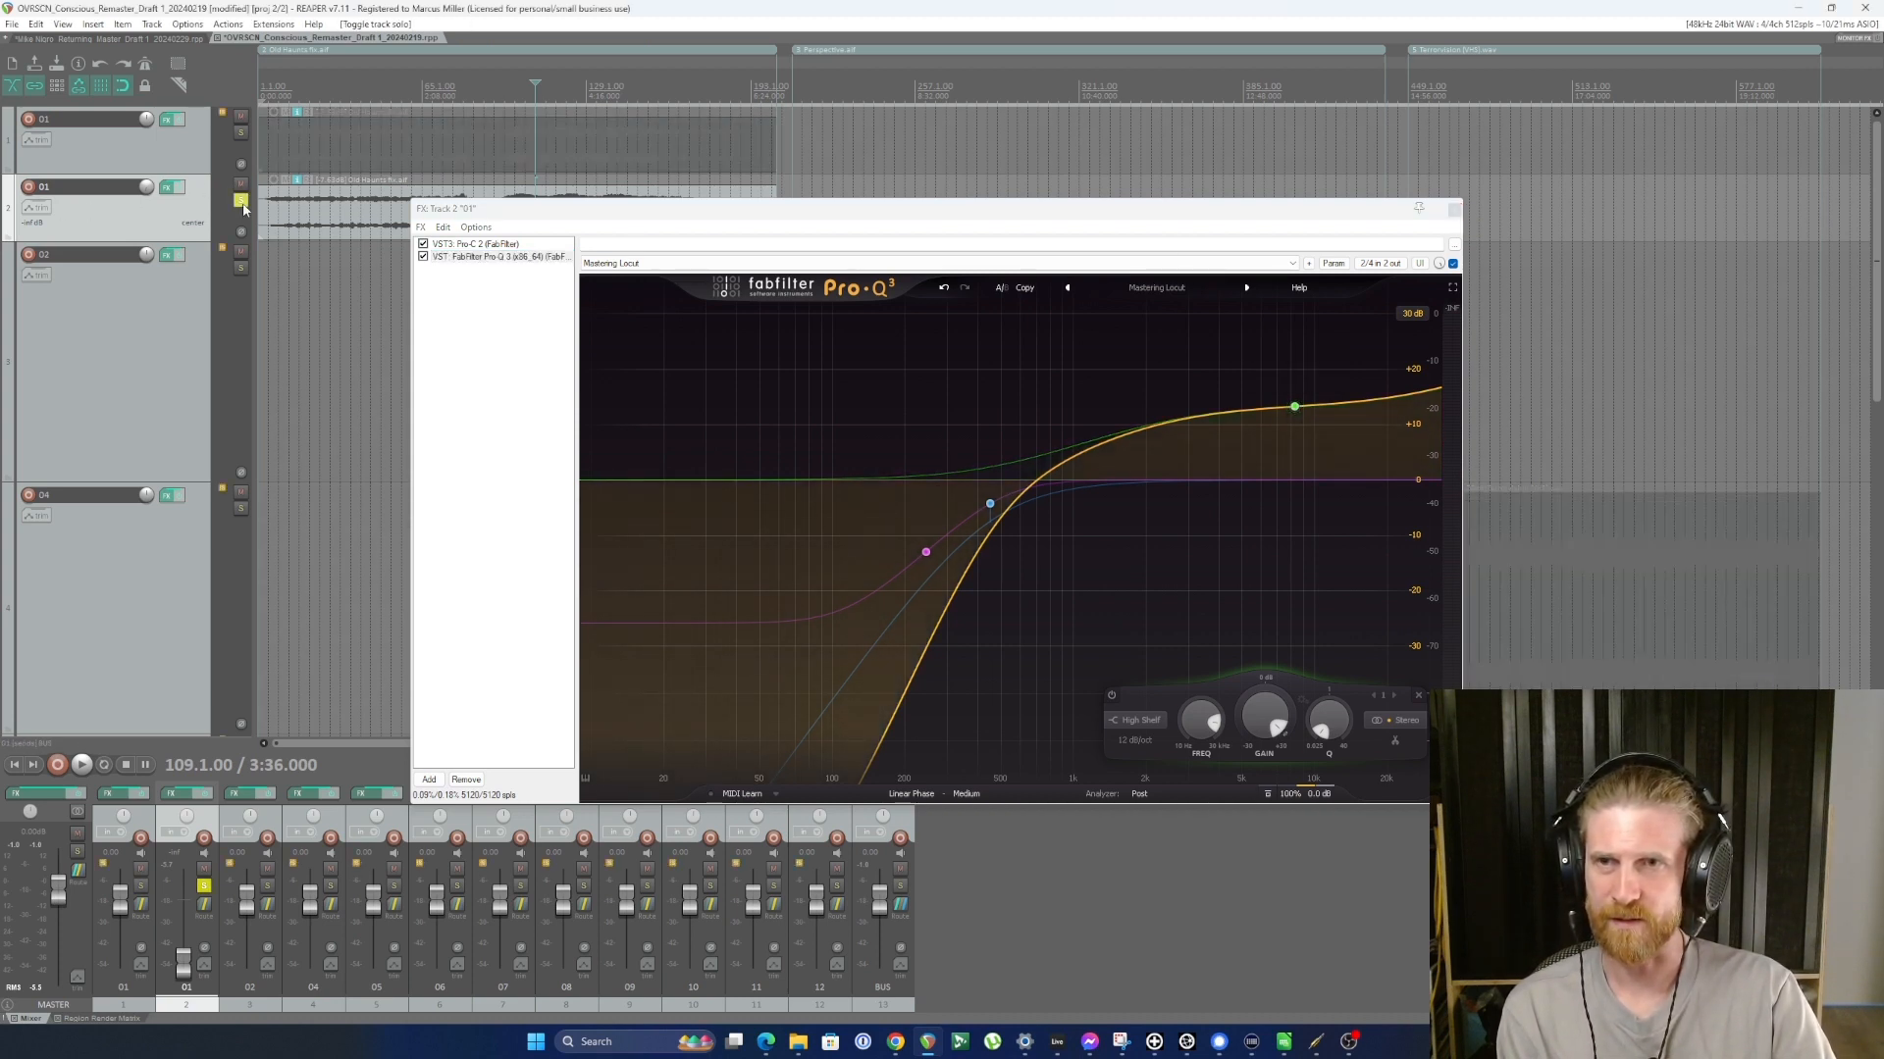
pyautogui.press('space')
pyautogui.moveTo(184, 959); pyautogui.dragTo(194, 898)
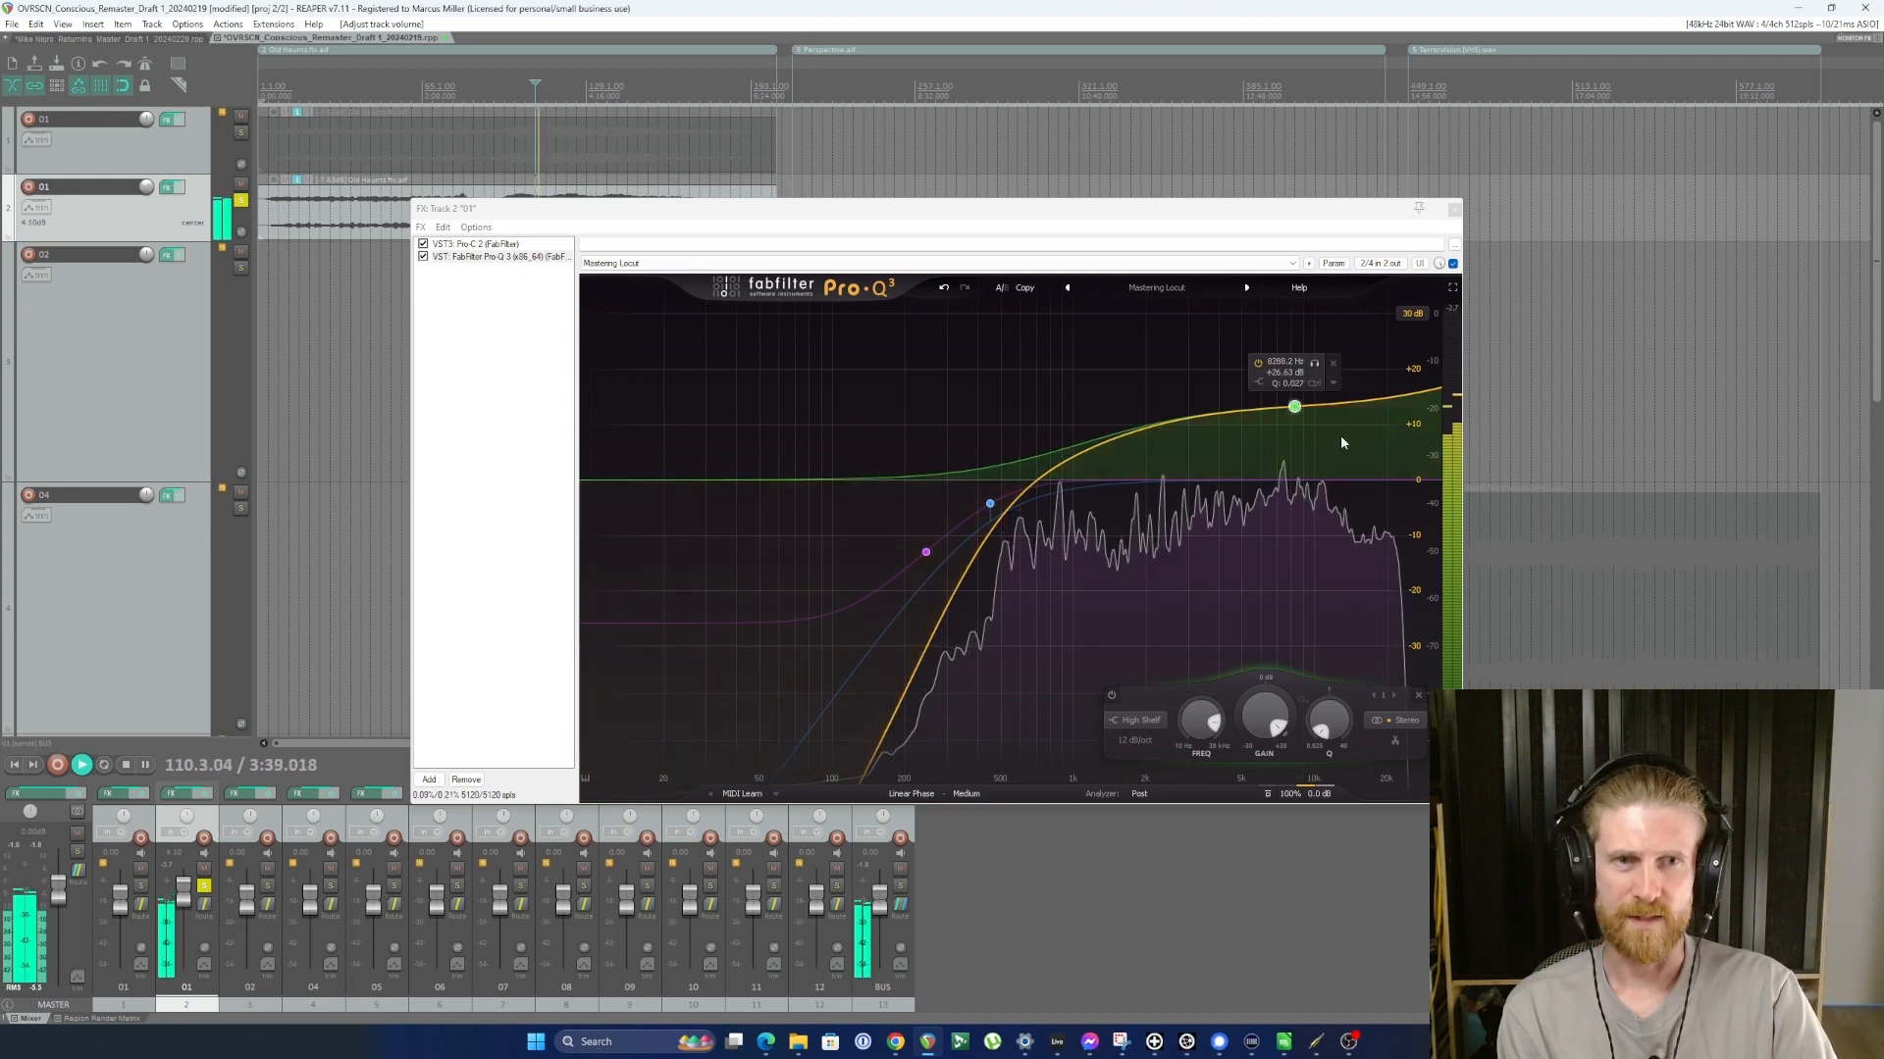
pyautogui.moveTo(1295, 407); pyautogui.dragTo(1320, 395)
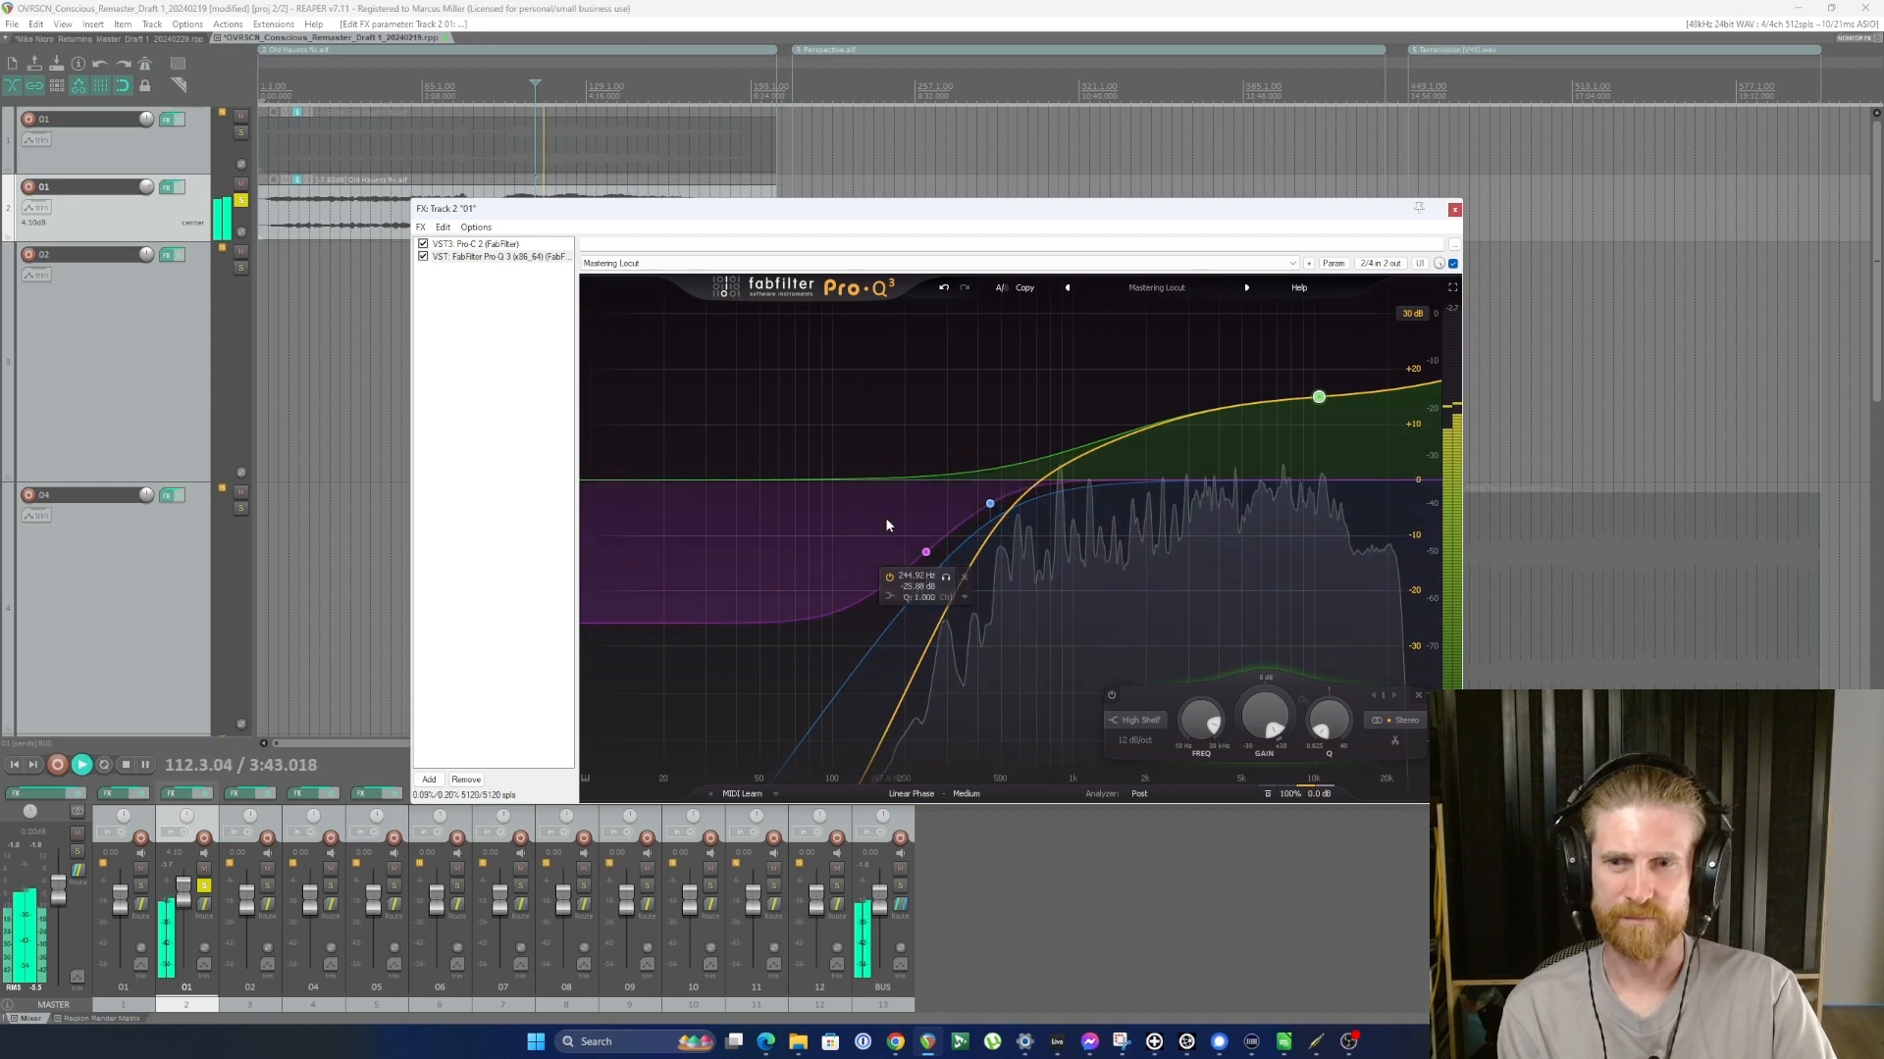
pyautogui.press('space')
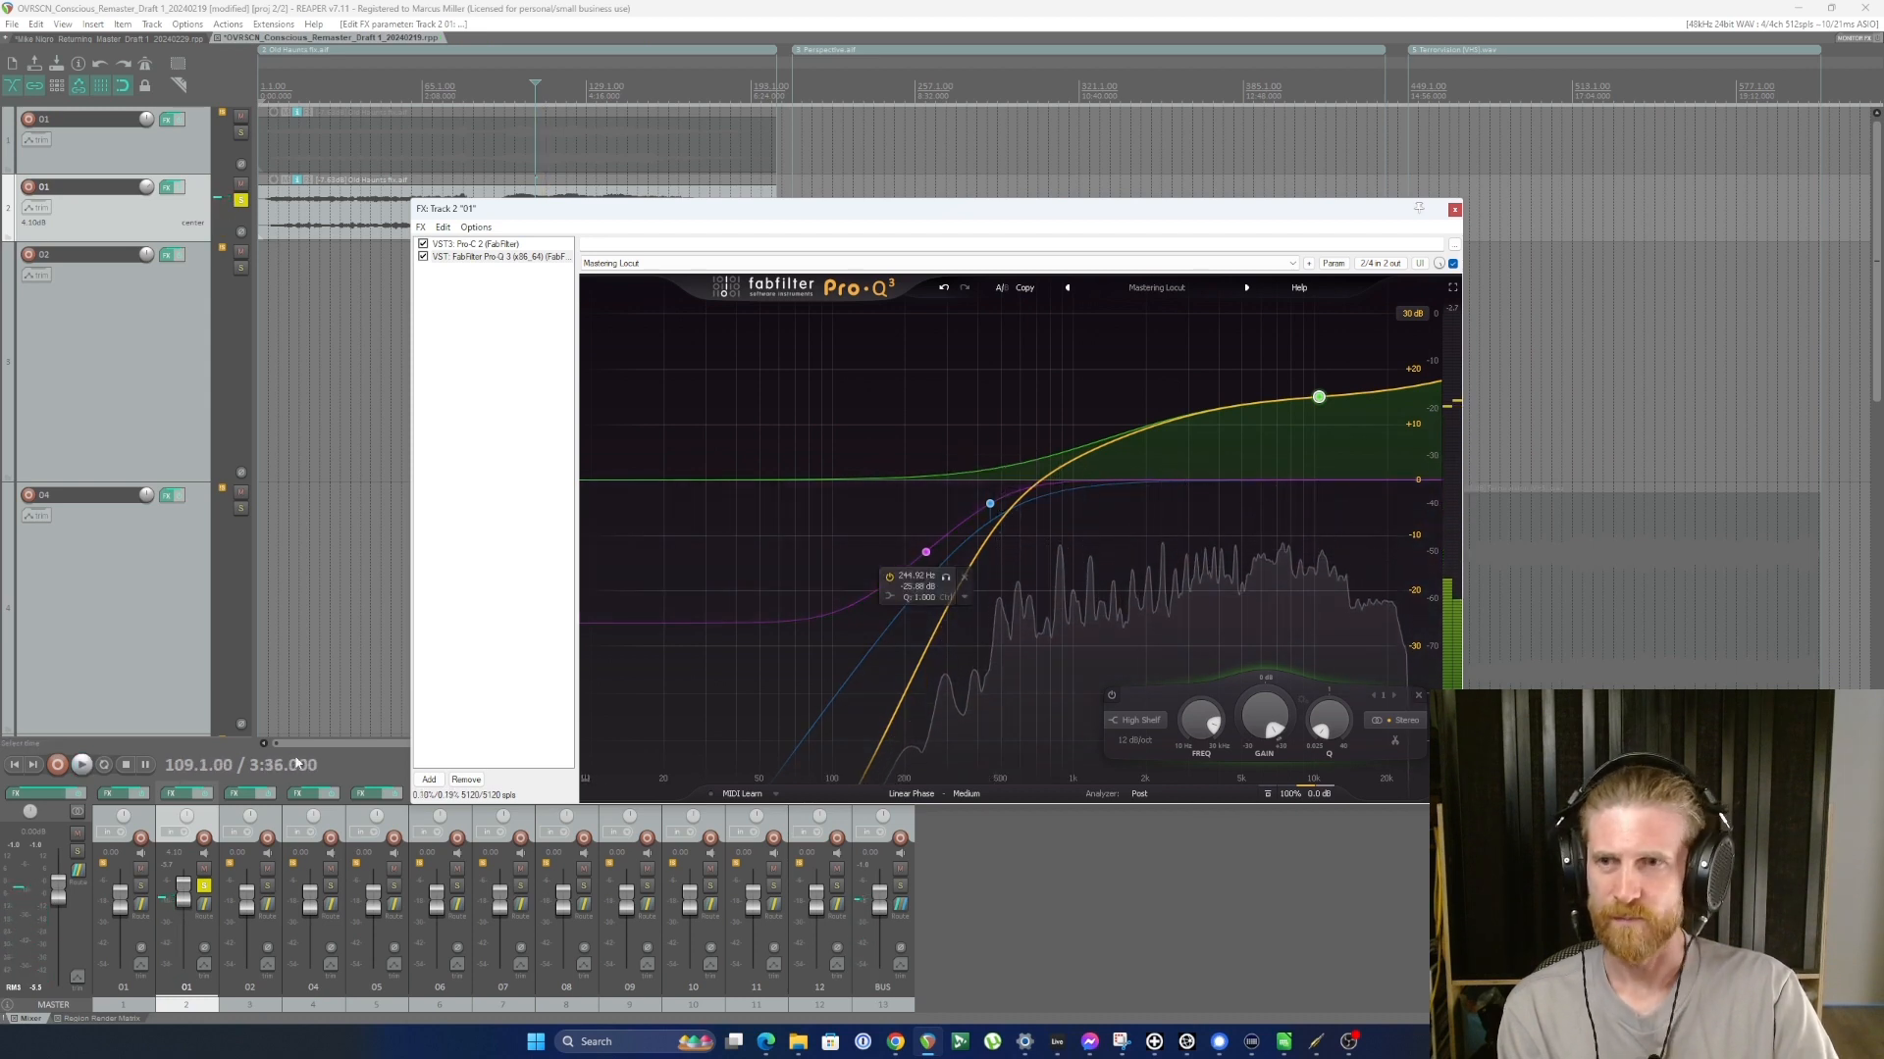
# Step: Unsolo track 2 and, during playback, blend it in from silence to about -22 dB, closing its effects window
pyautogui.moveTo(184, 888); pyautogui.dragTo(173, 998)
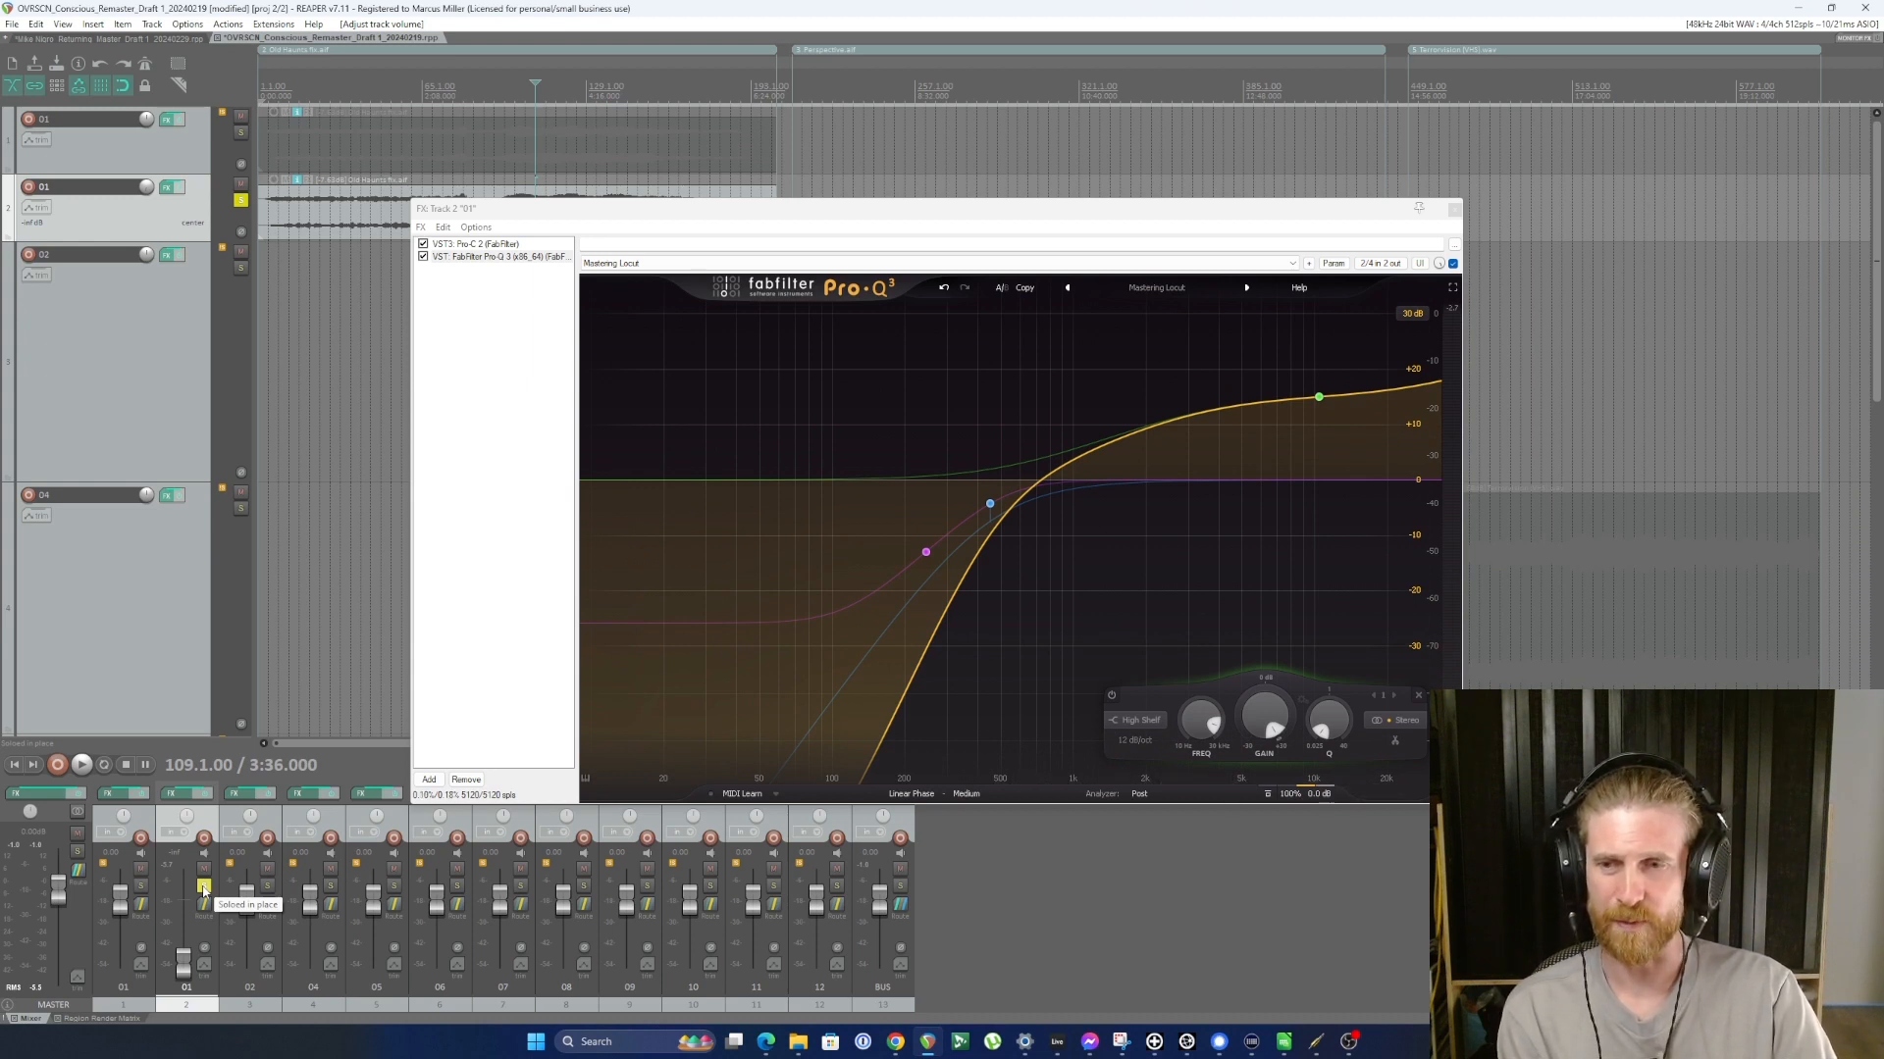
pyautogui.click(204, 889)
pyautogui.press('space')
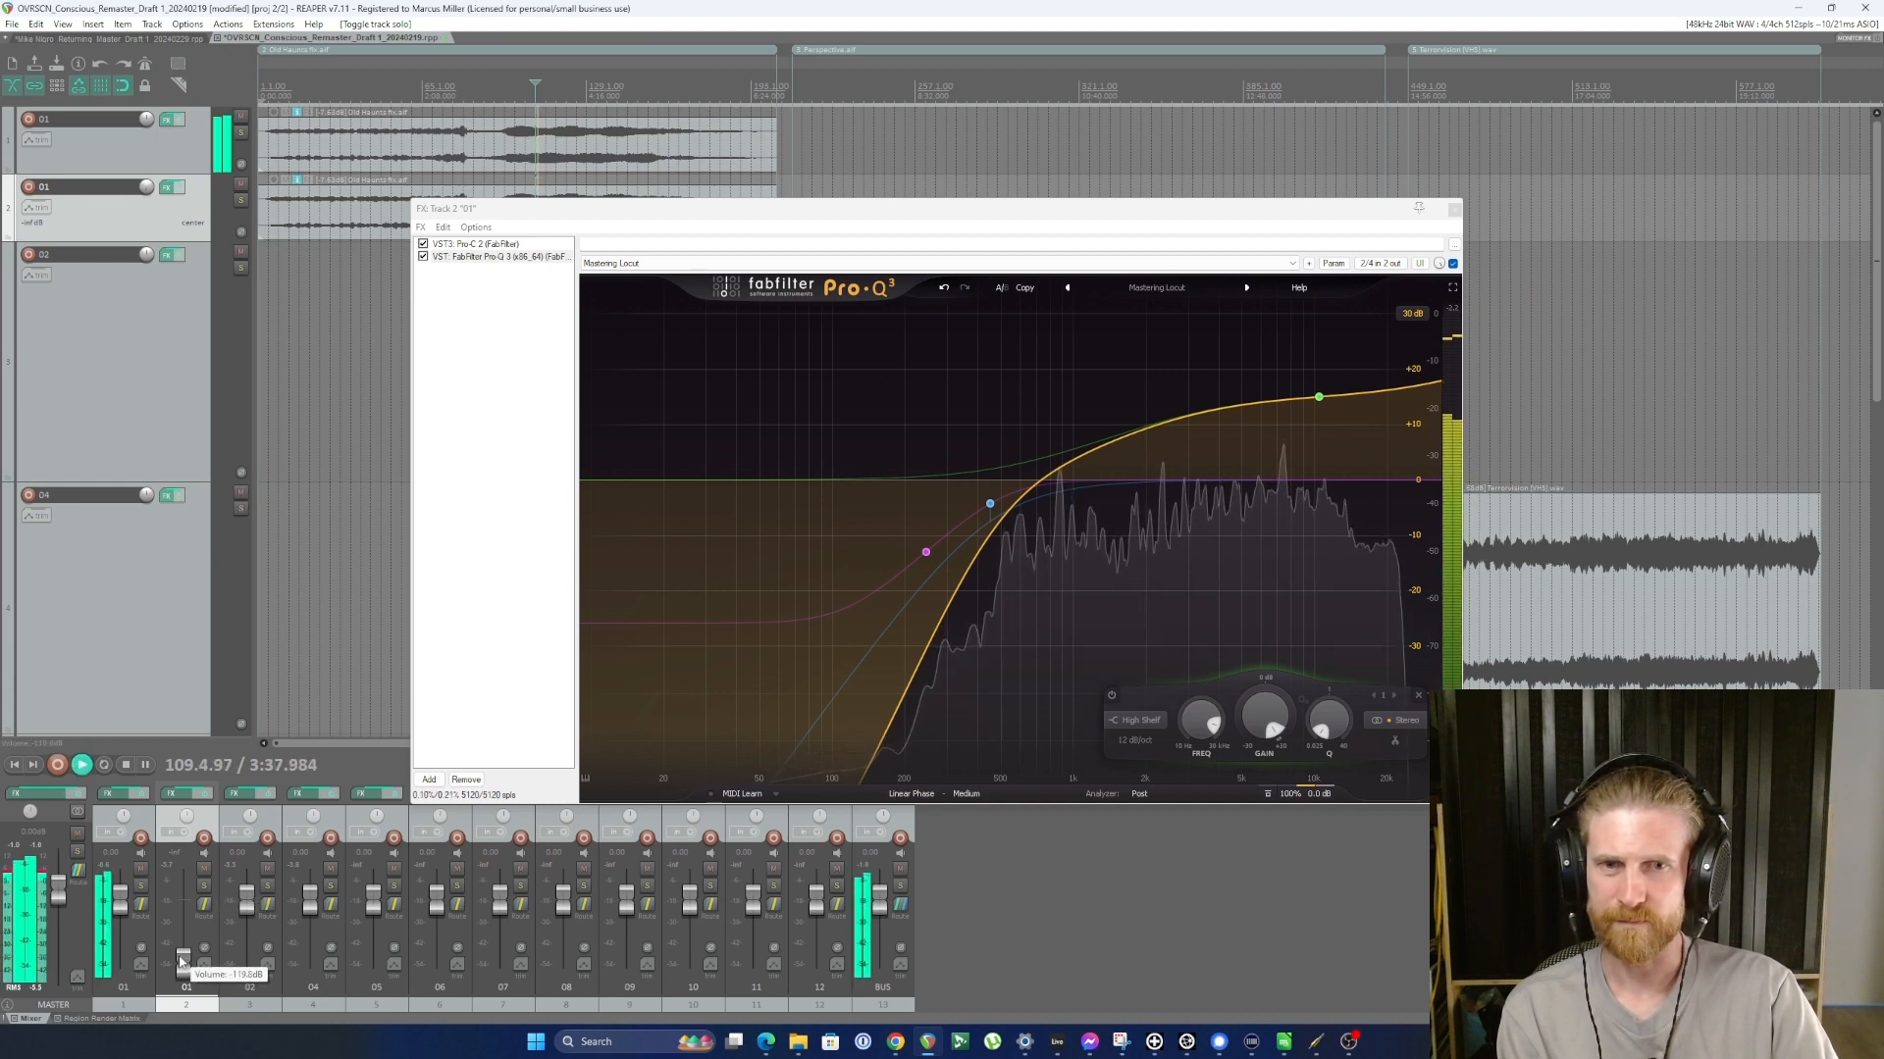
pyautogui.moveTo(181, 961); pyautogui.dragTo(190, 930)
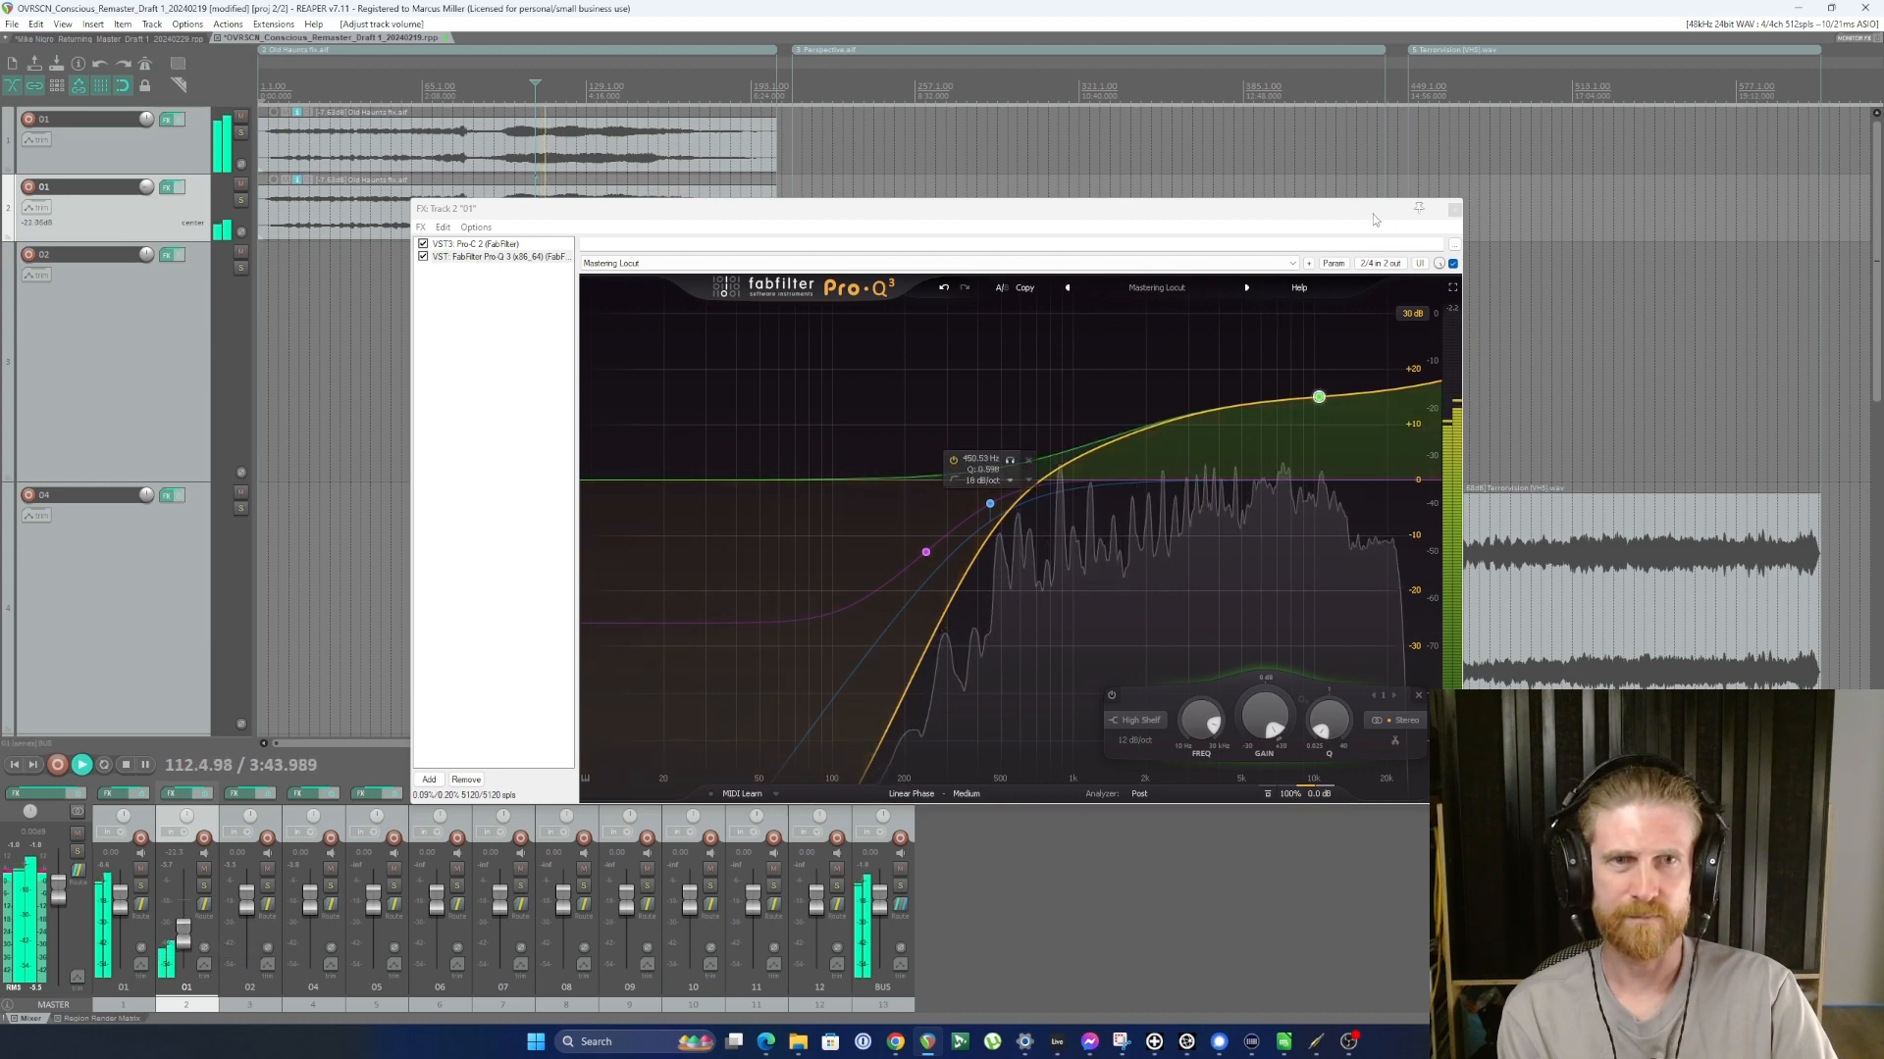
pyautogui.click(1454, 208)
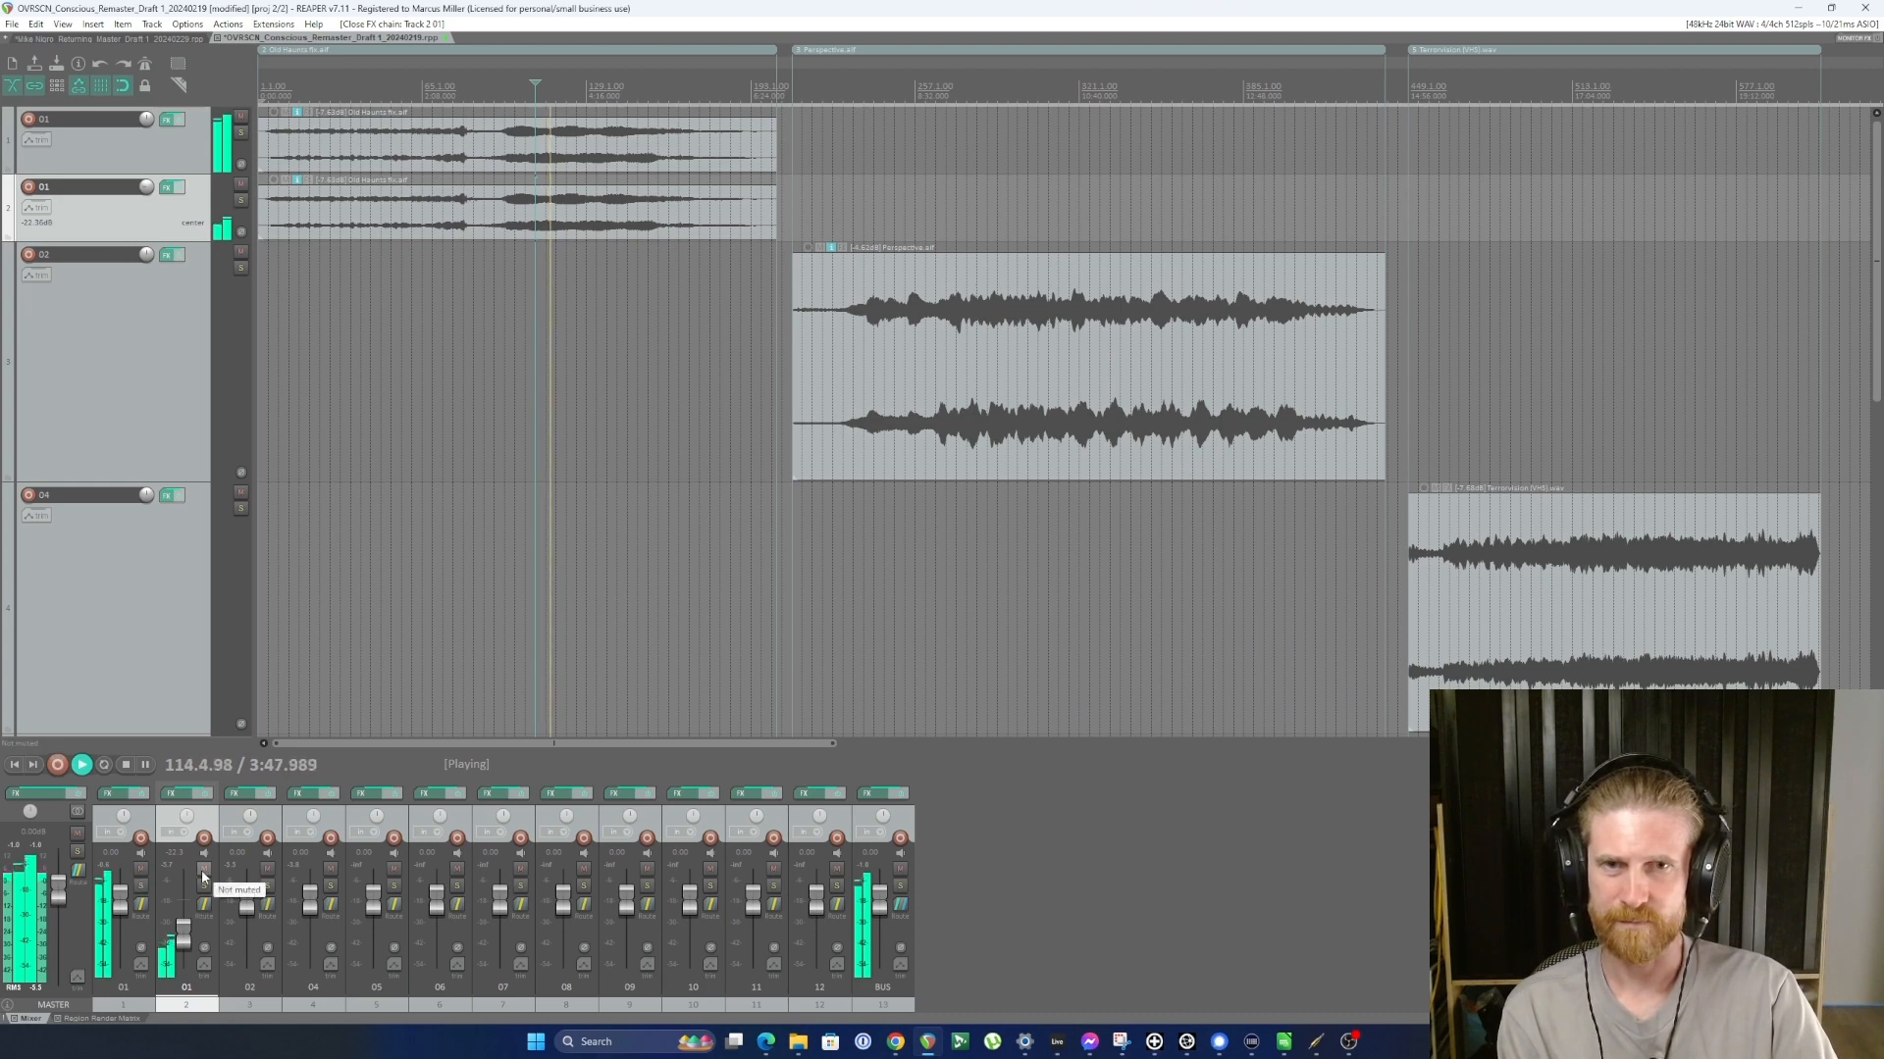
pyautogui.press('space')
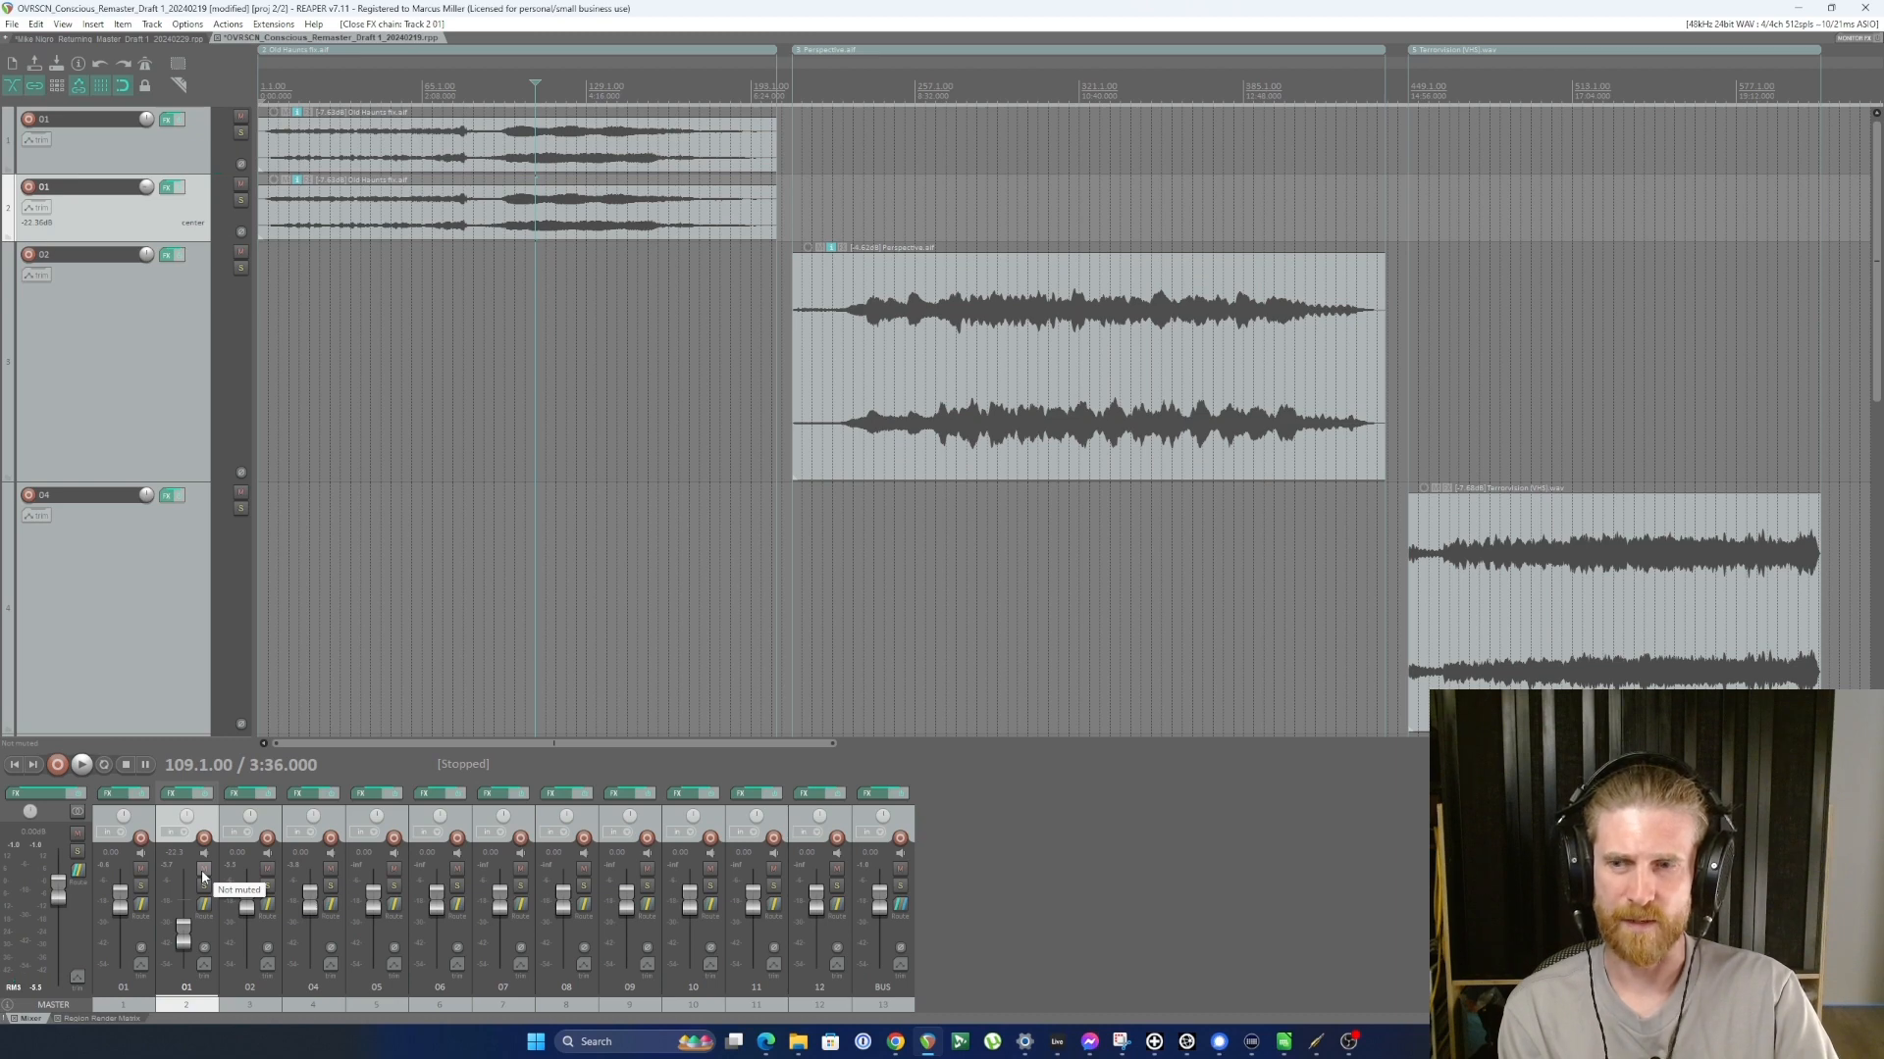
# Step: Compare playback with track 2 muted and unmuted, raising its volume to about -20 dB
pyautogui.press('space')
pyautogui.click(202, 869)
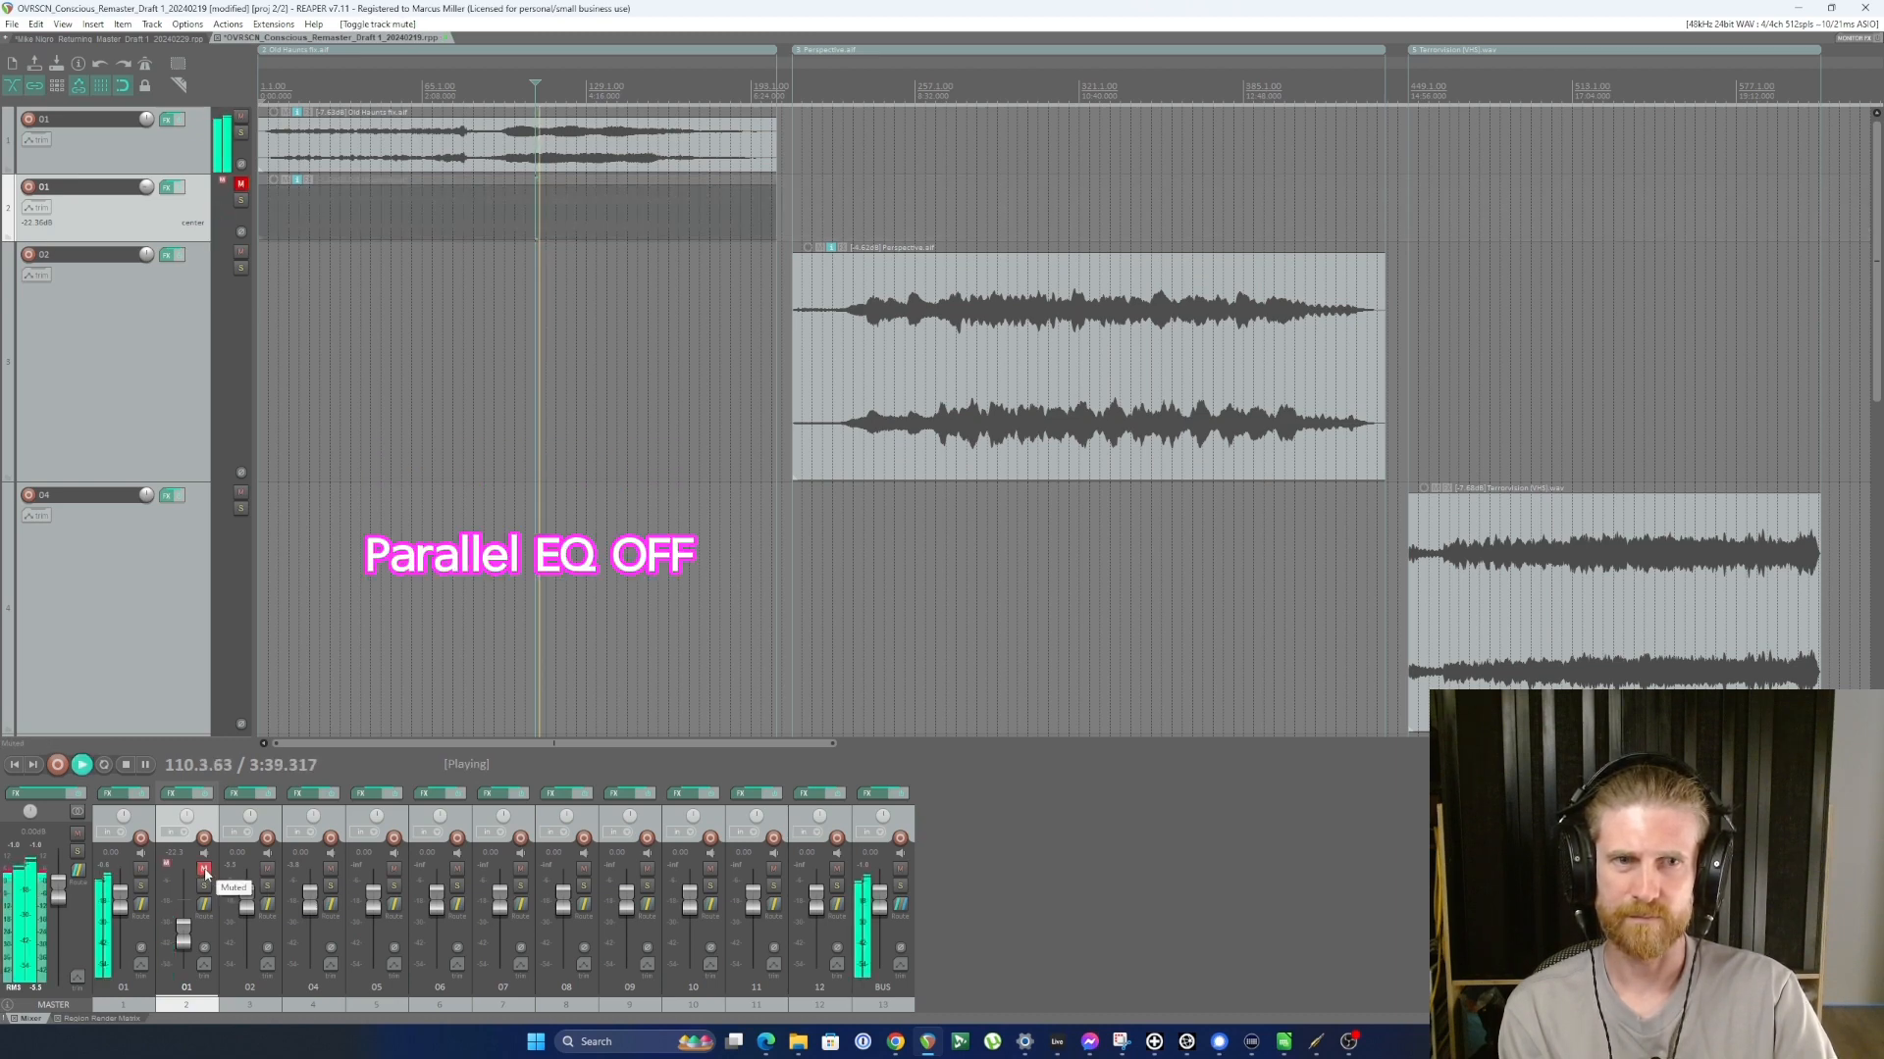
pyautogui.click(204, 869)
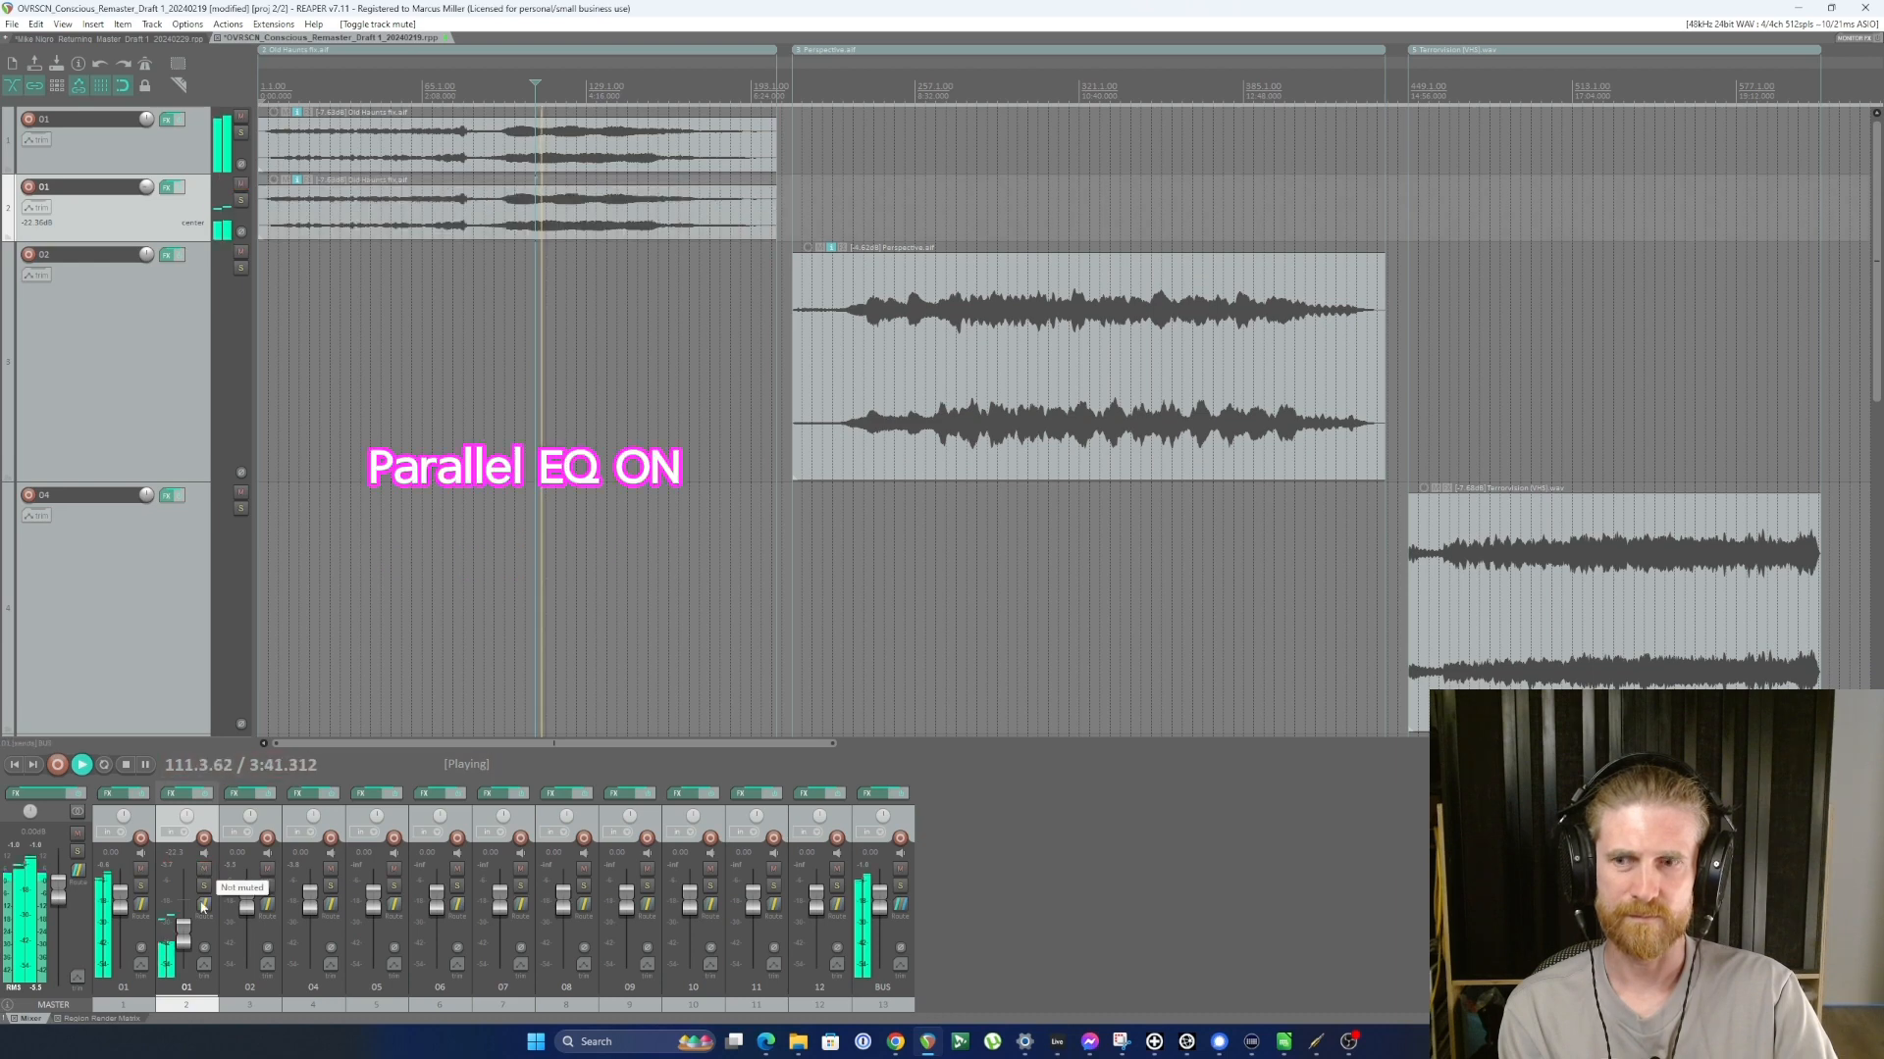
pyautogui.scroll(4, 203, 903)
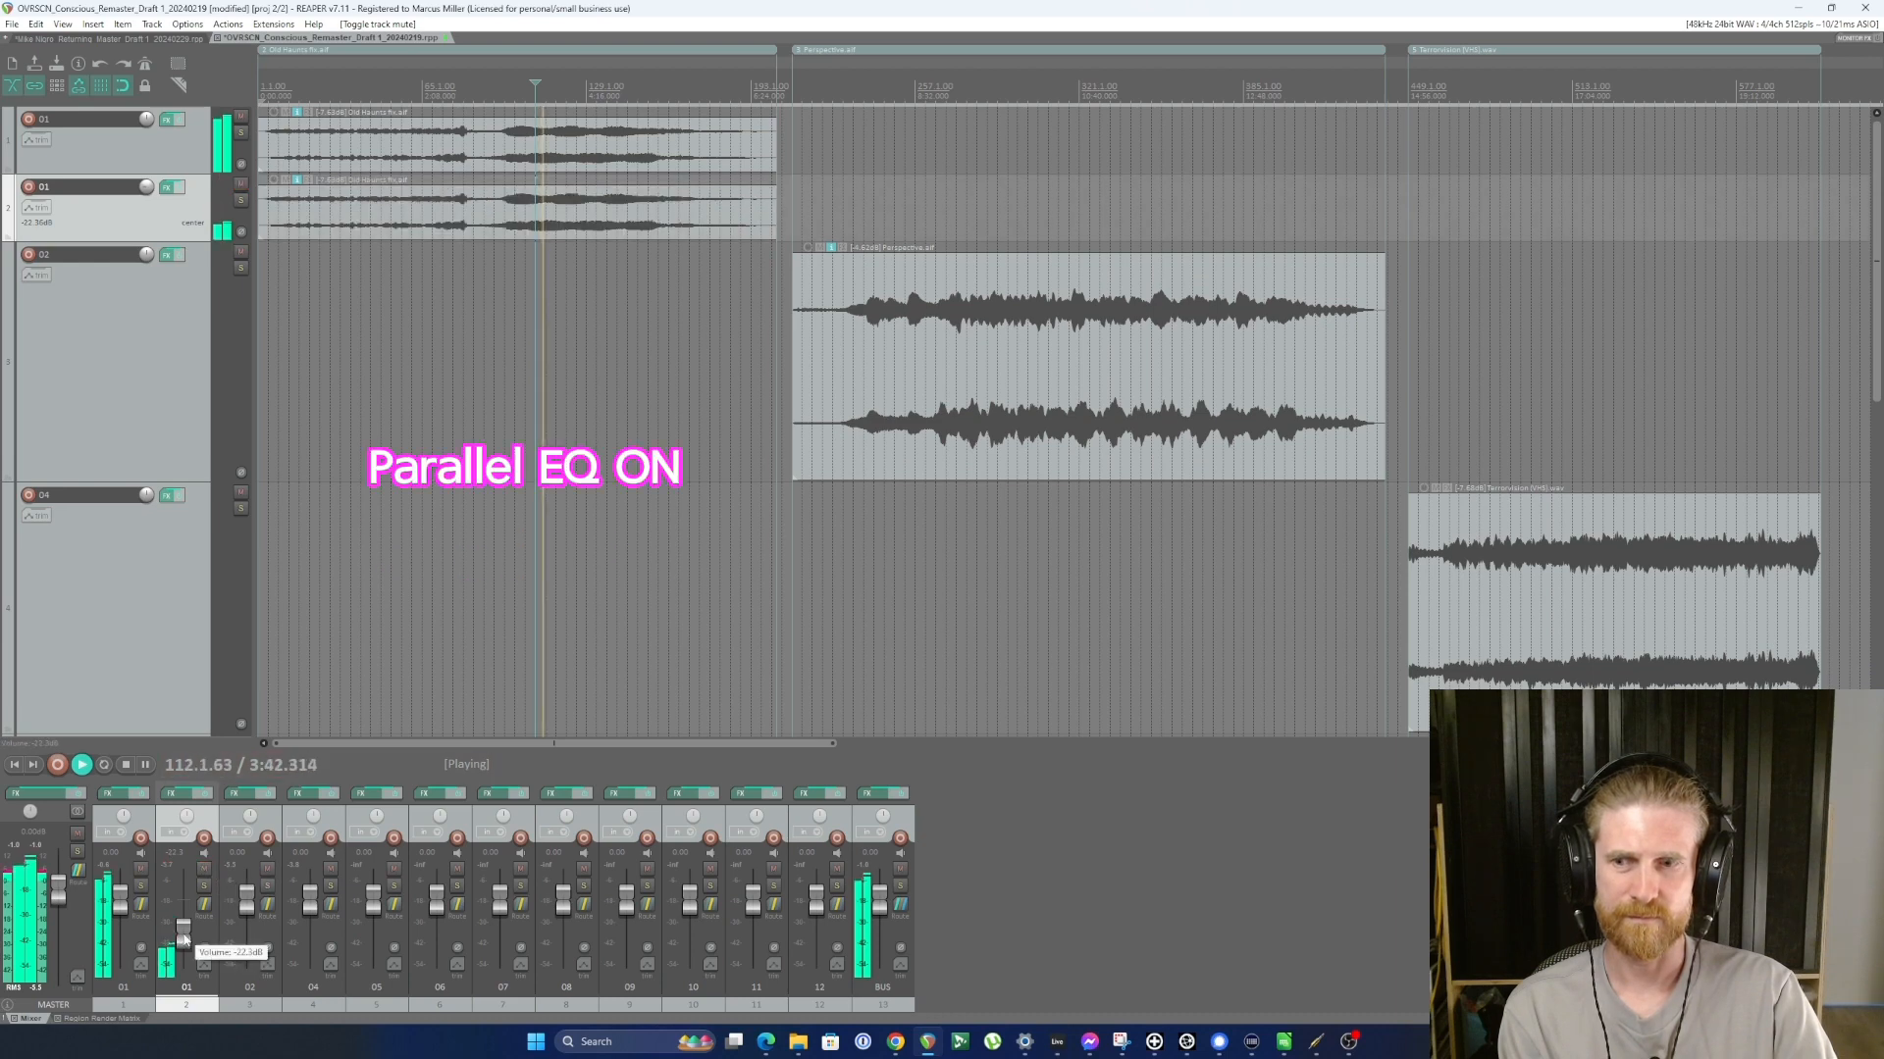
pyautogui.click(204, 870)
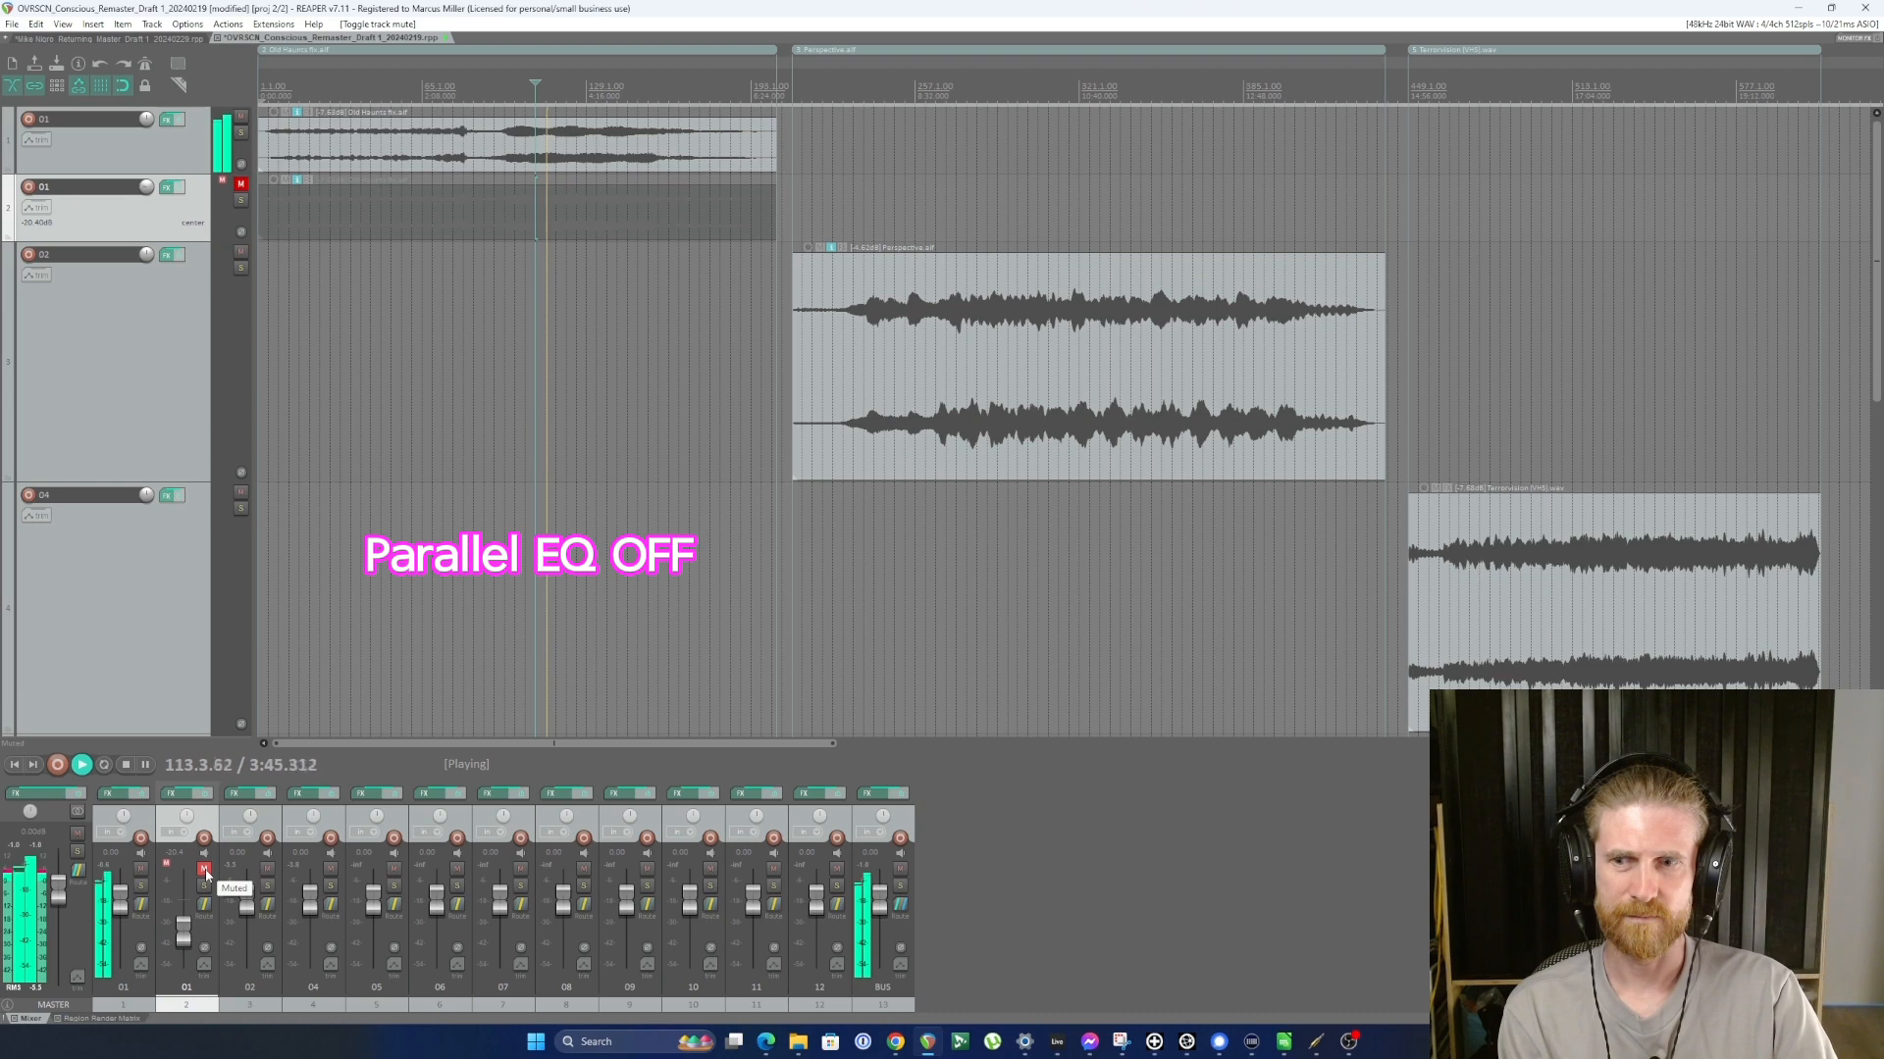
pyautogui.click(204, 869)
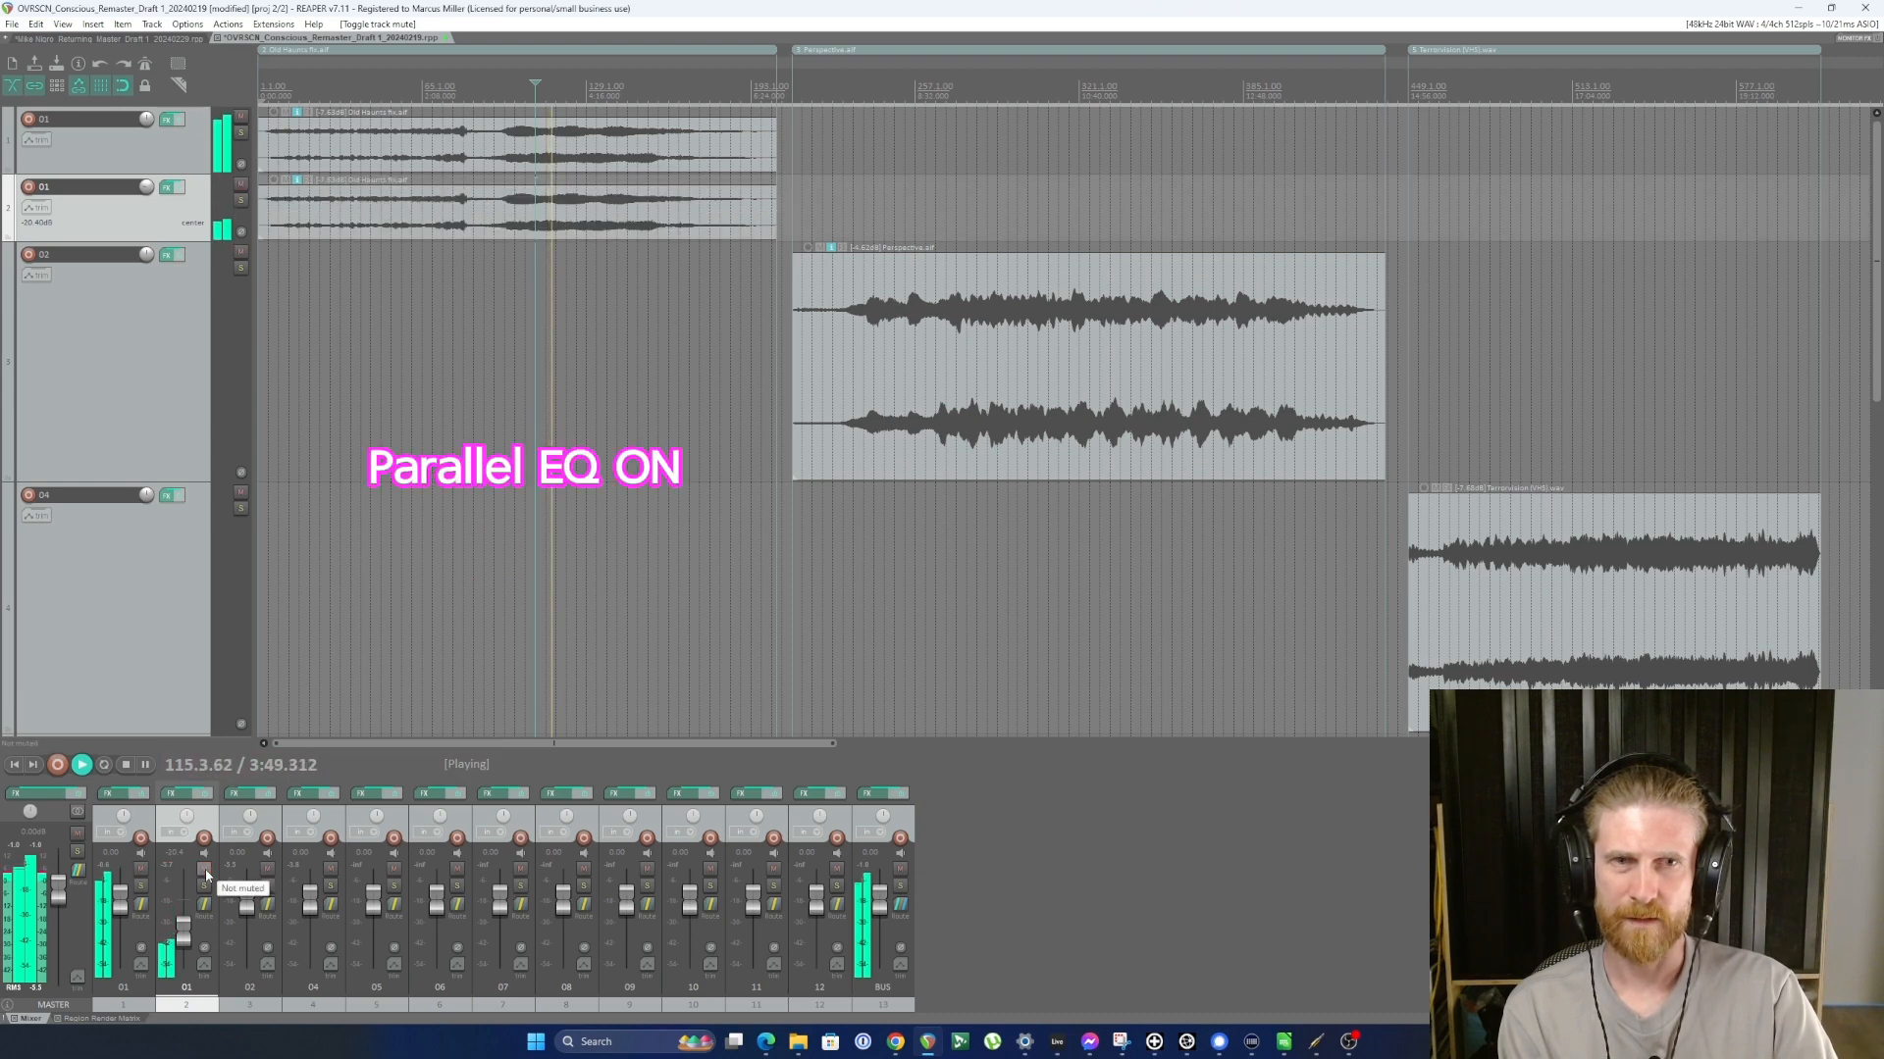
pyautogui.press('space')
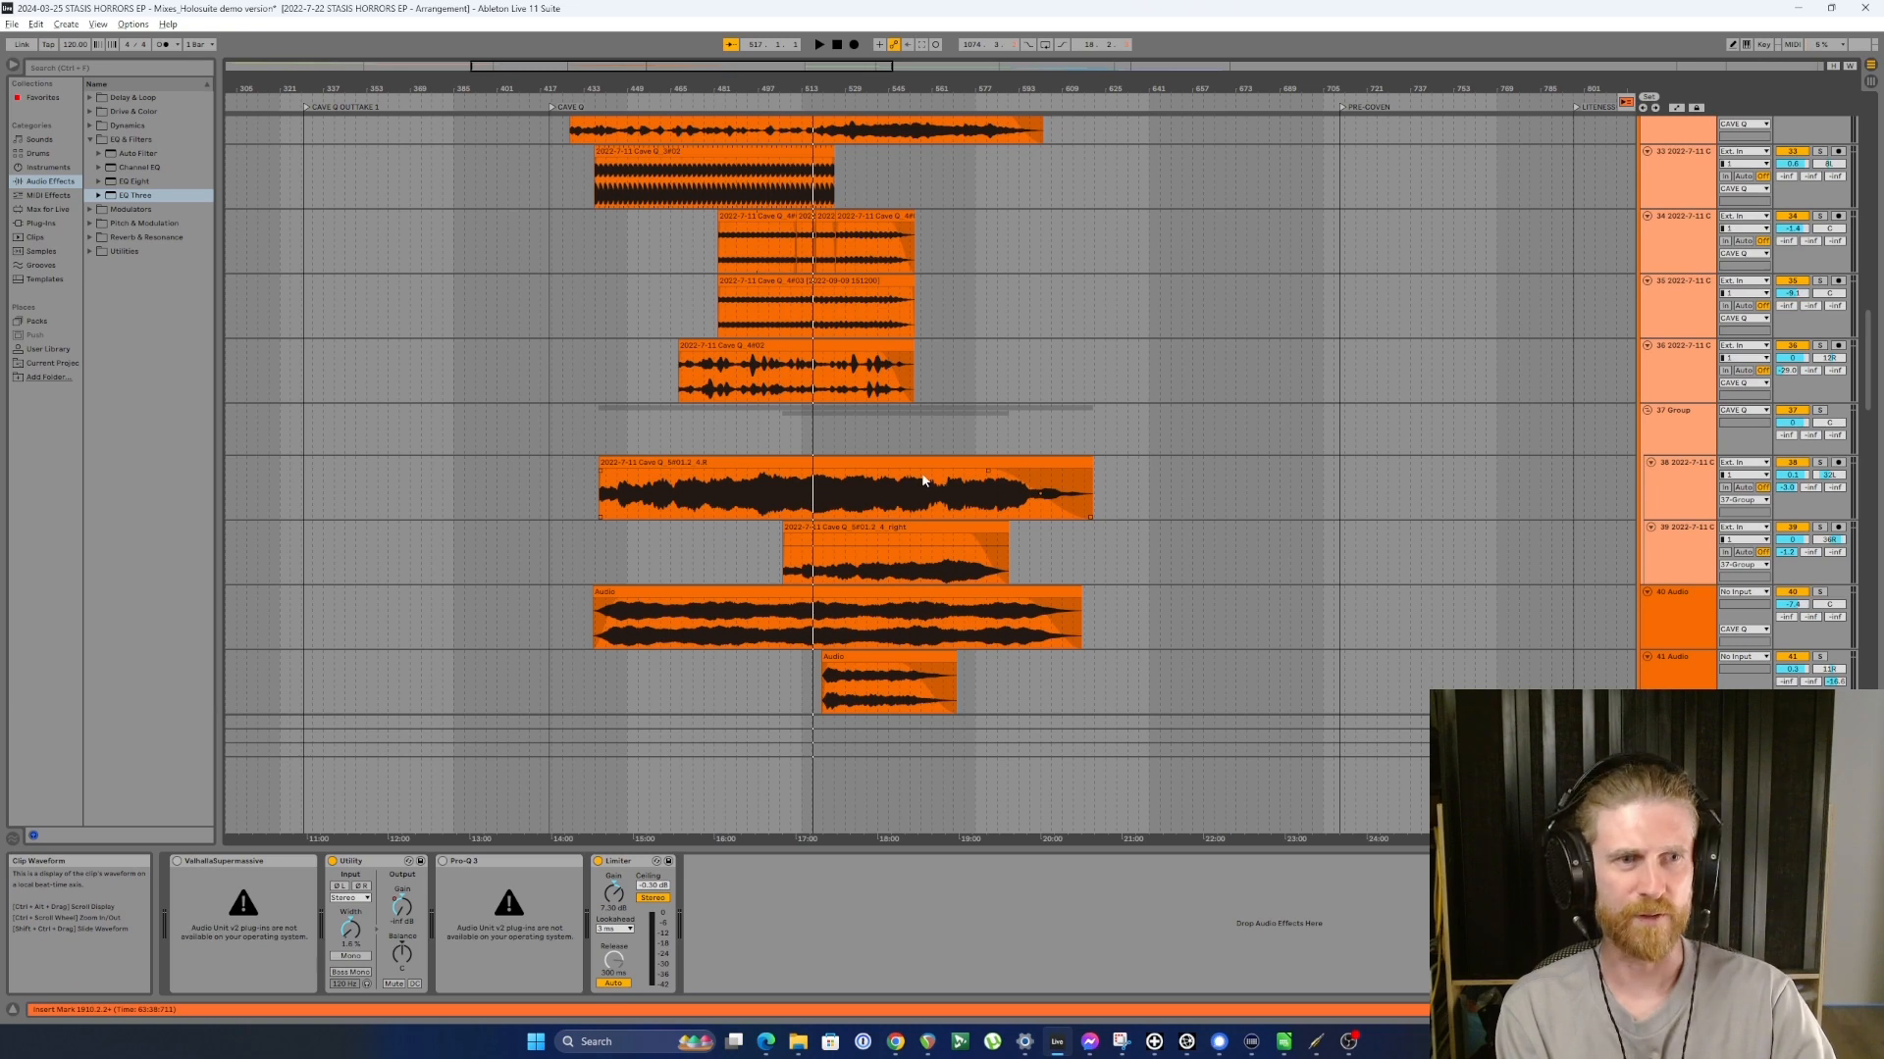
# Step: In the Ableton Live arrangement, play the CAVE Q section and audition the 40 Audio track soloed and within the full mix
pyautogui.click(785, 102)
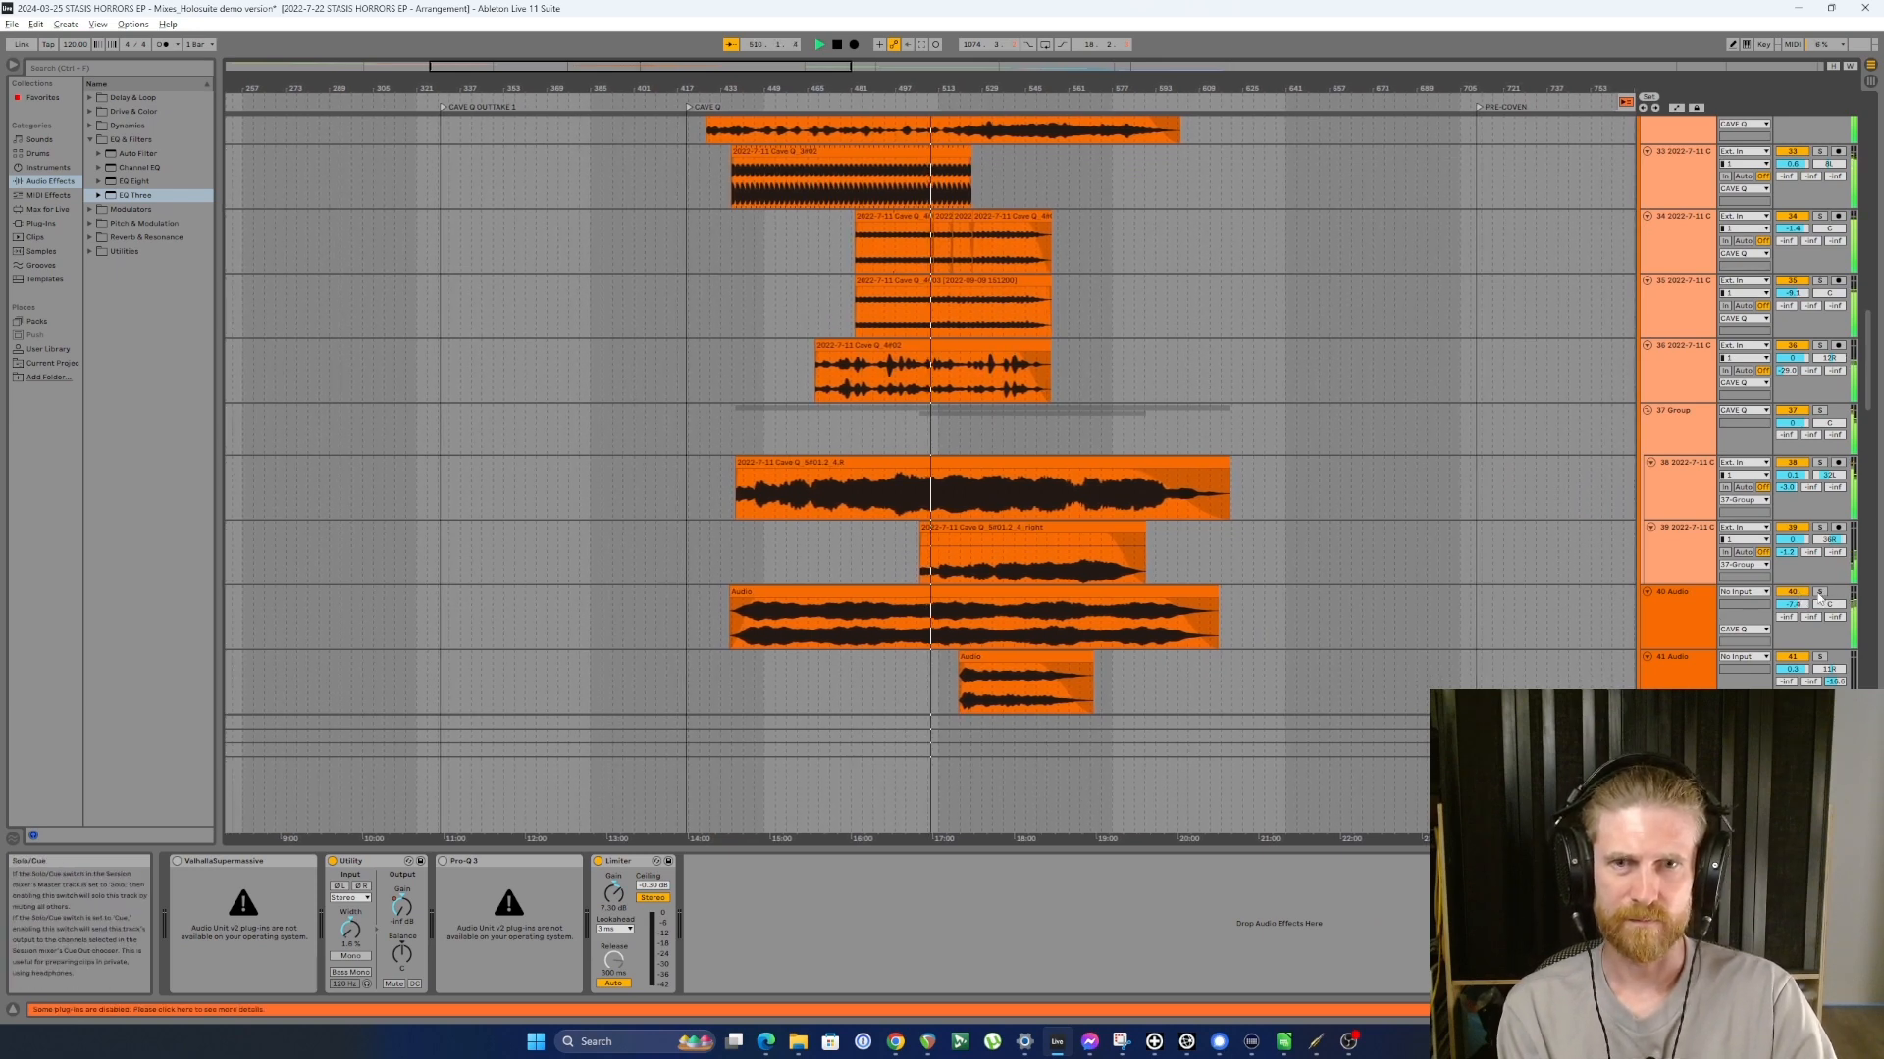
pyautogui.click(1819, 594)
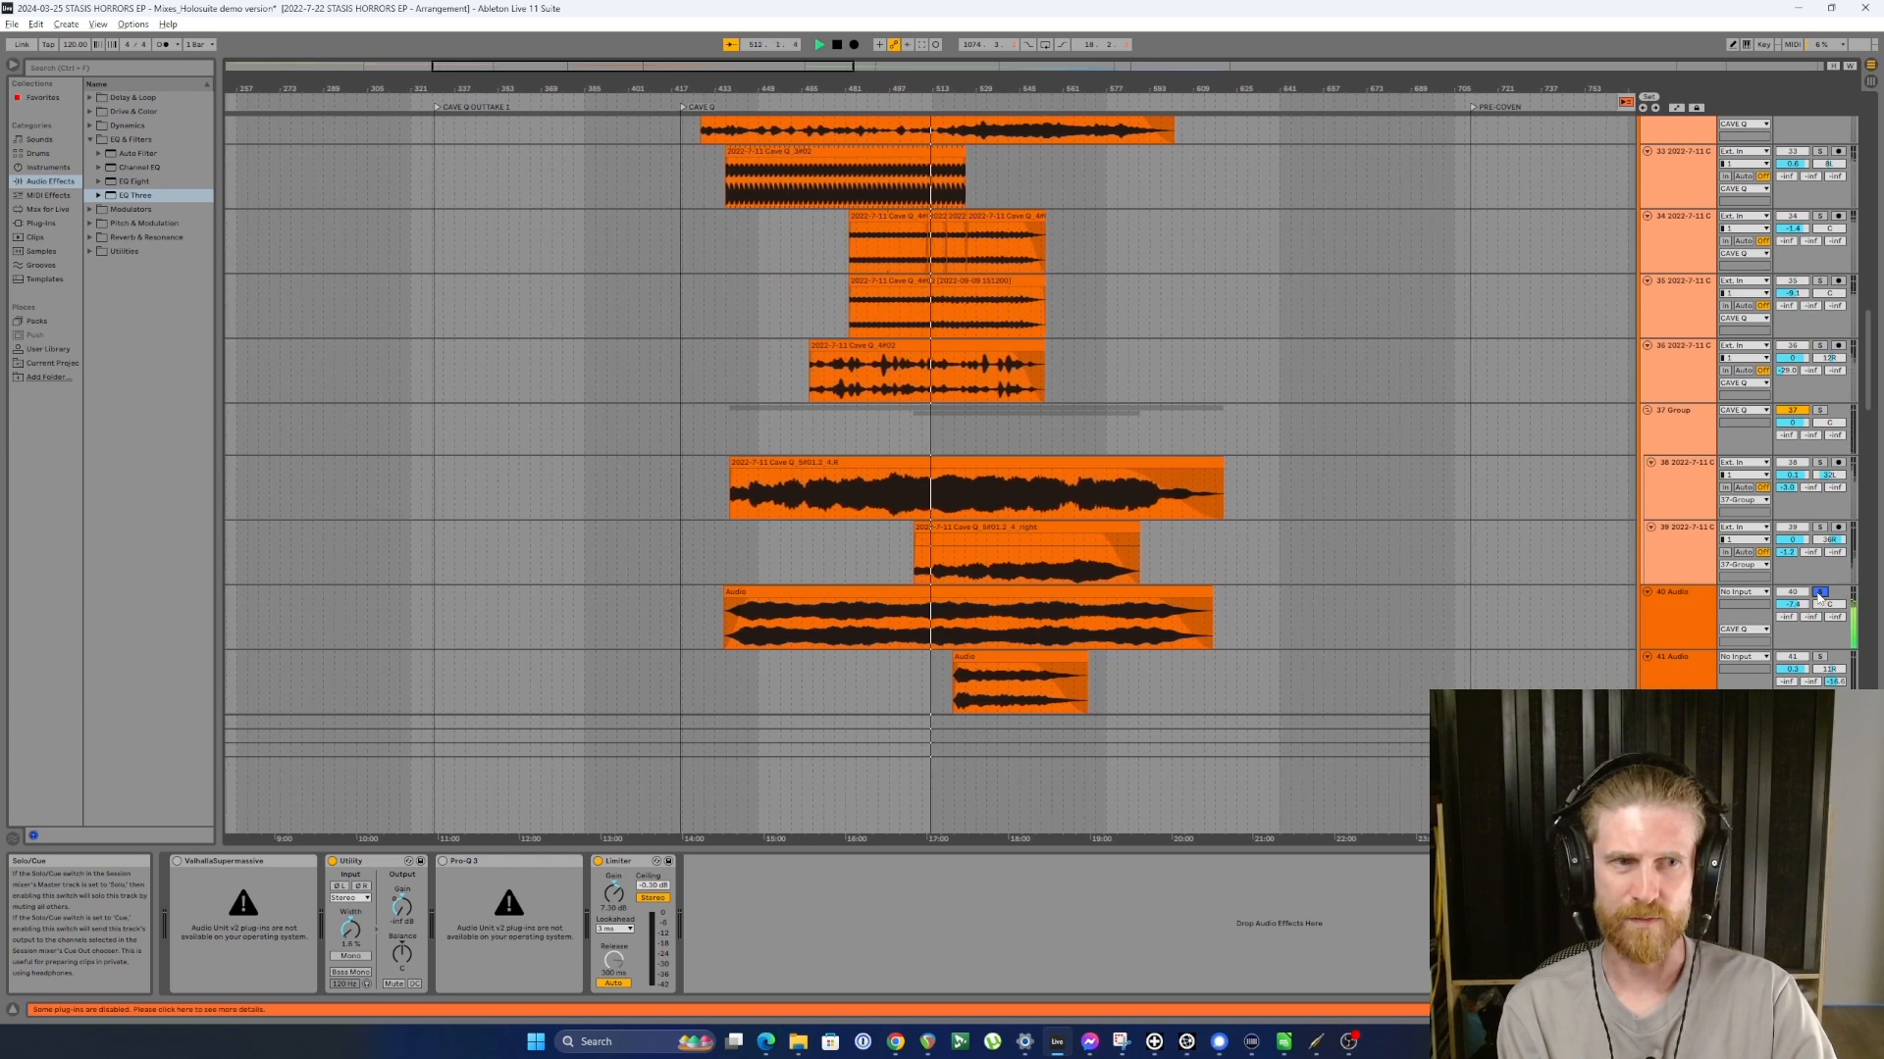
pyautogui.click(1820, 593)
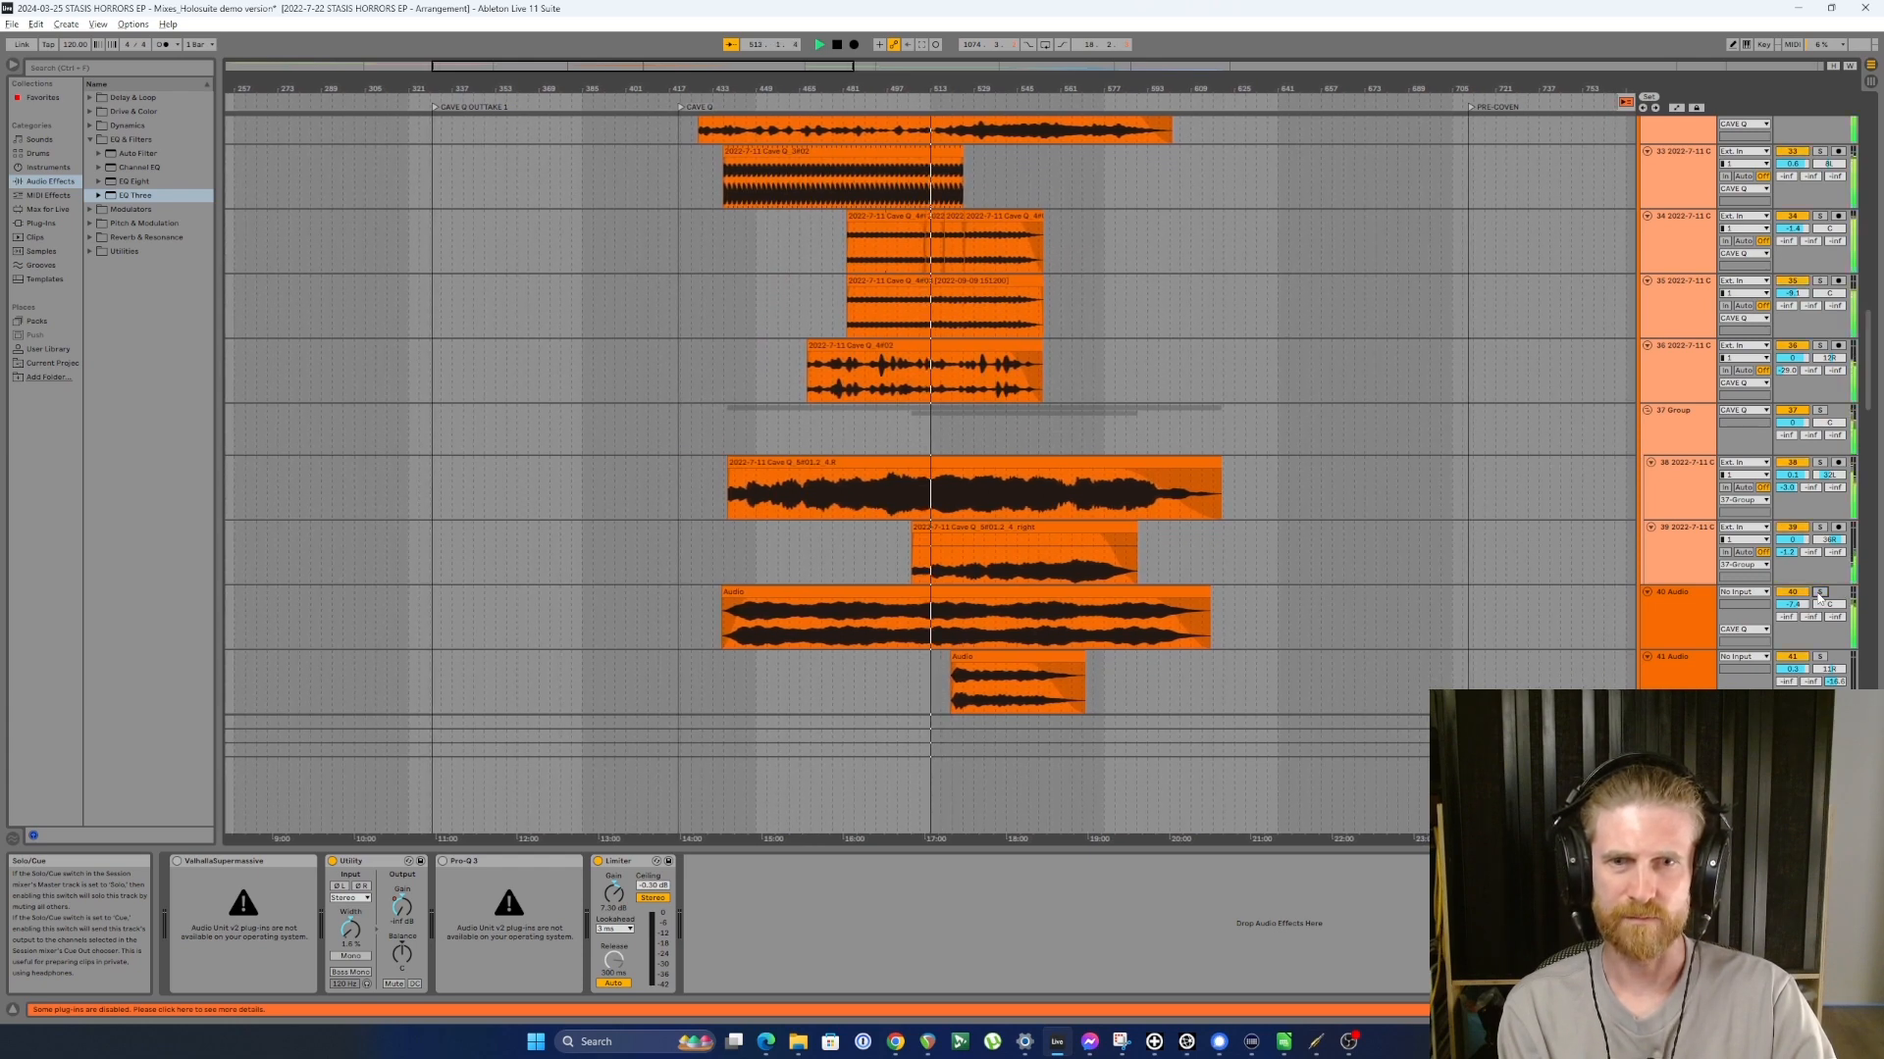
# Step: Duplicate the 40 Audio track, set the duplicate's volume to -inf dB and select the duplicate
pyautogui.click(1689, 608)
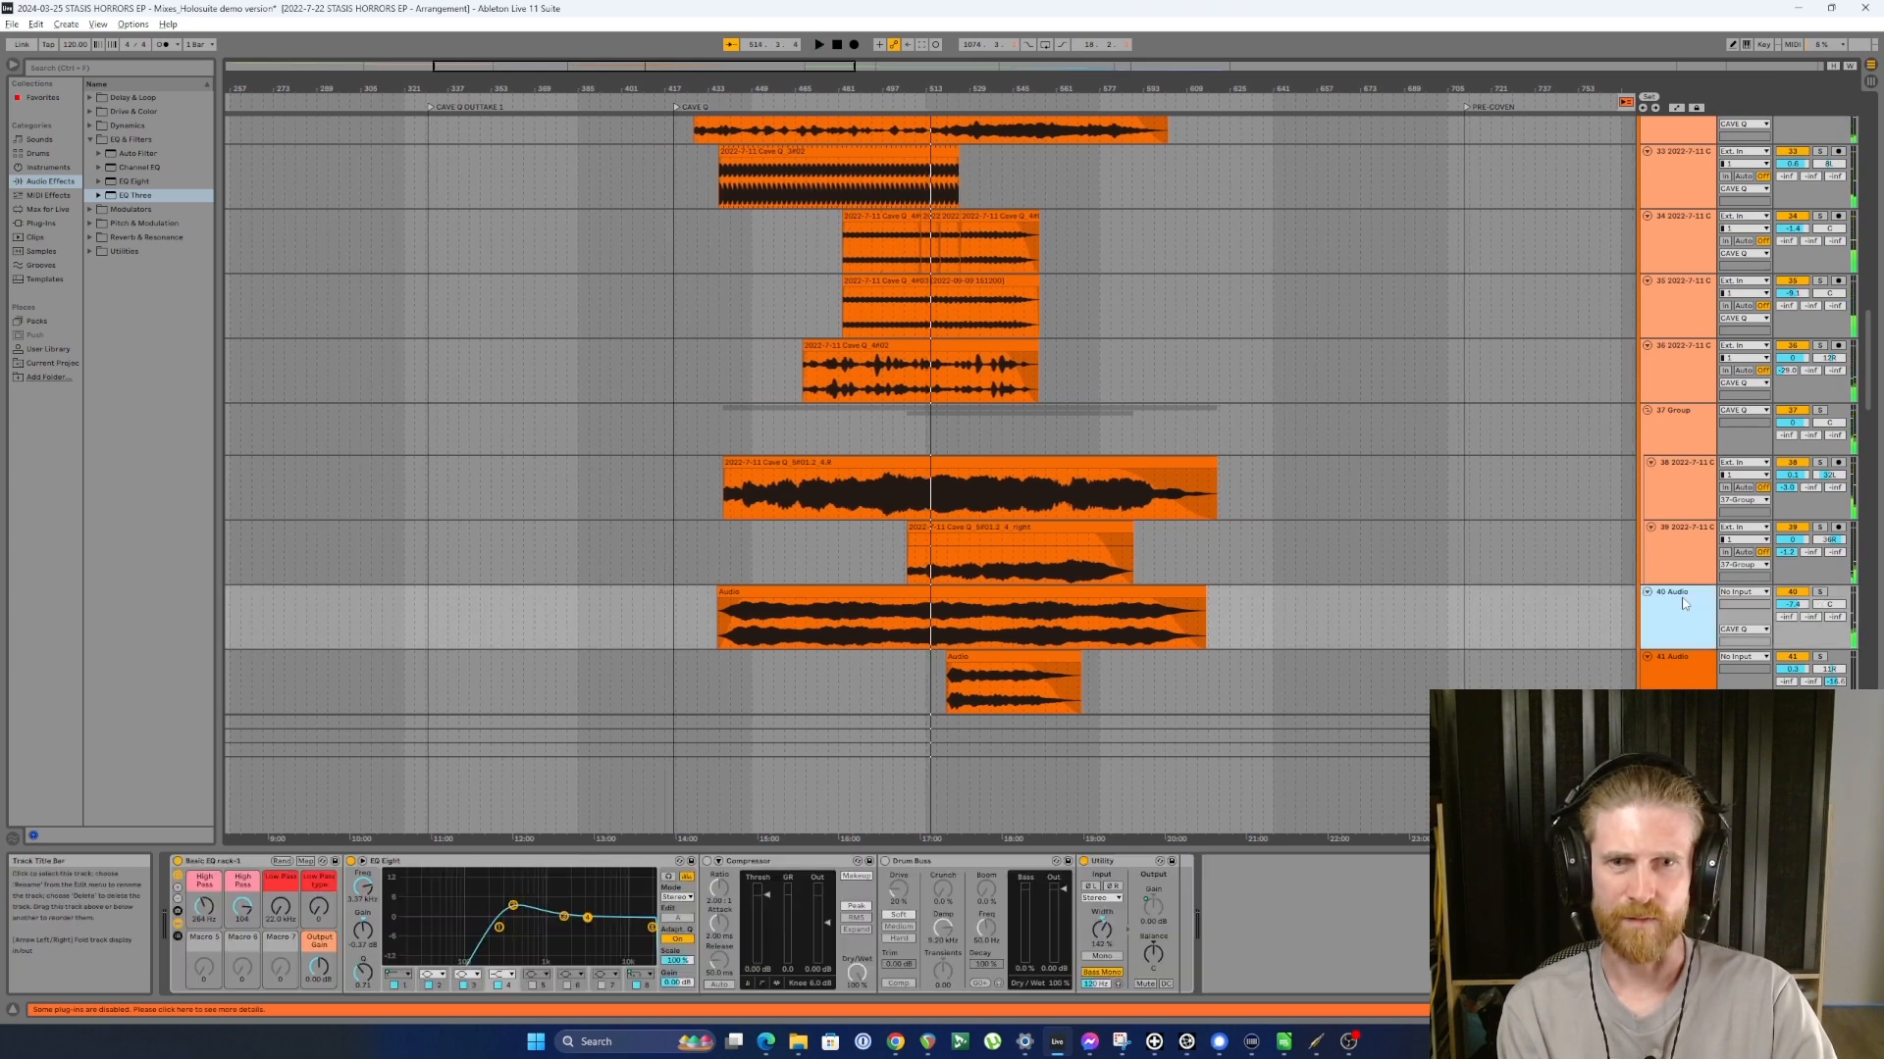
pyautogui.scroll(-1, 1678, 597)
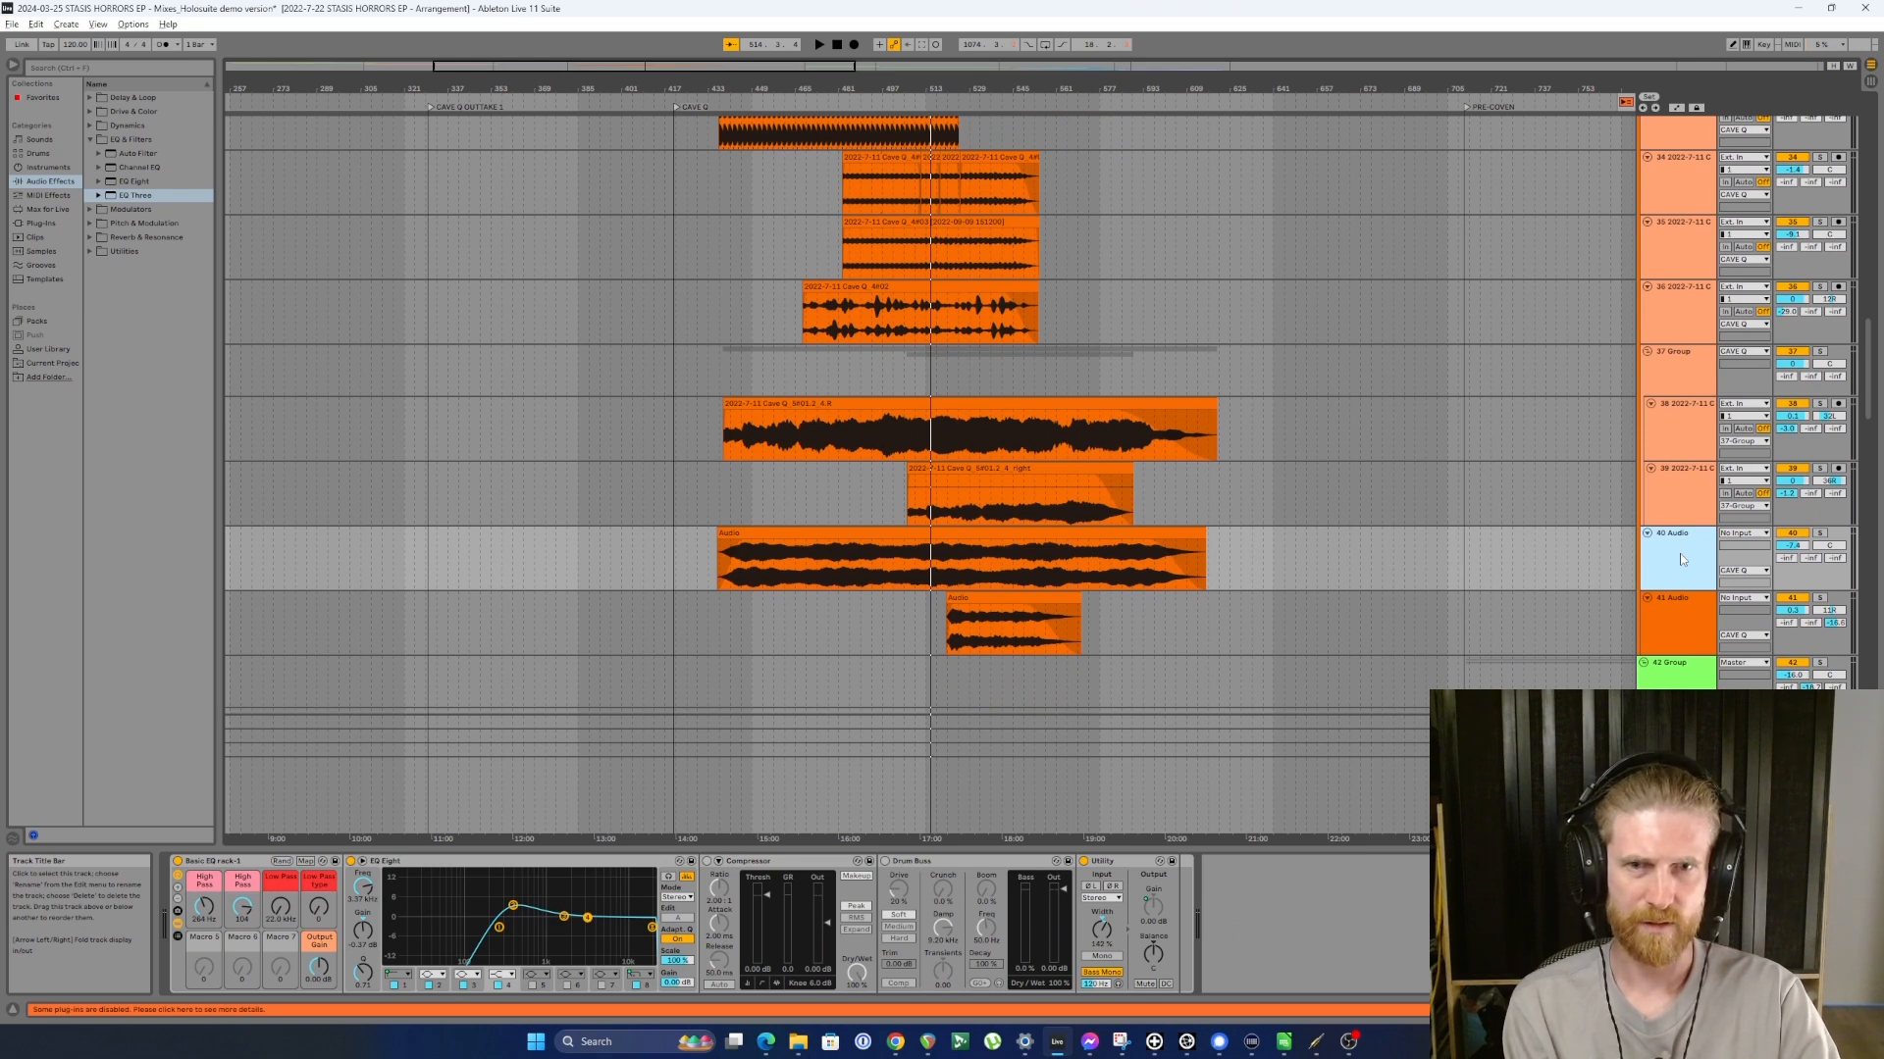
pyautogui.hotkey('ctrl', 'd')
pyautogui.moveTo(1793, 610); pyautogui.dragTo(1792, 687)
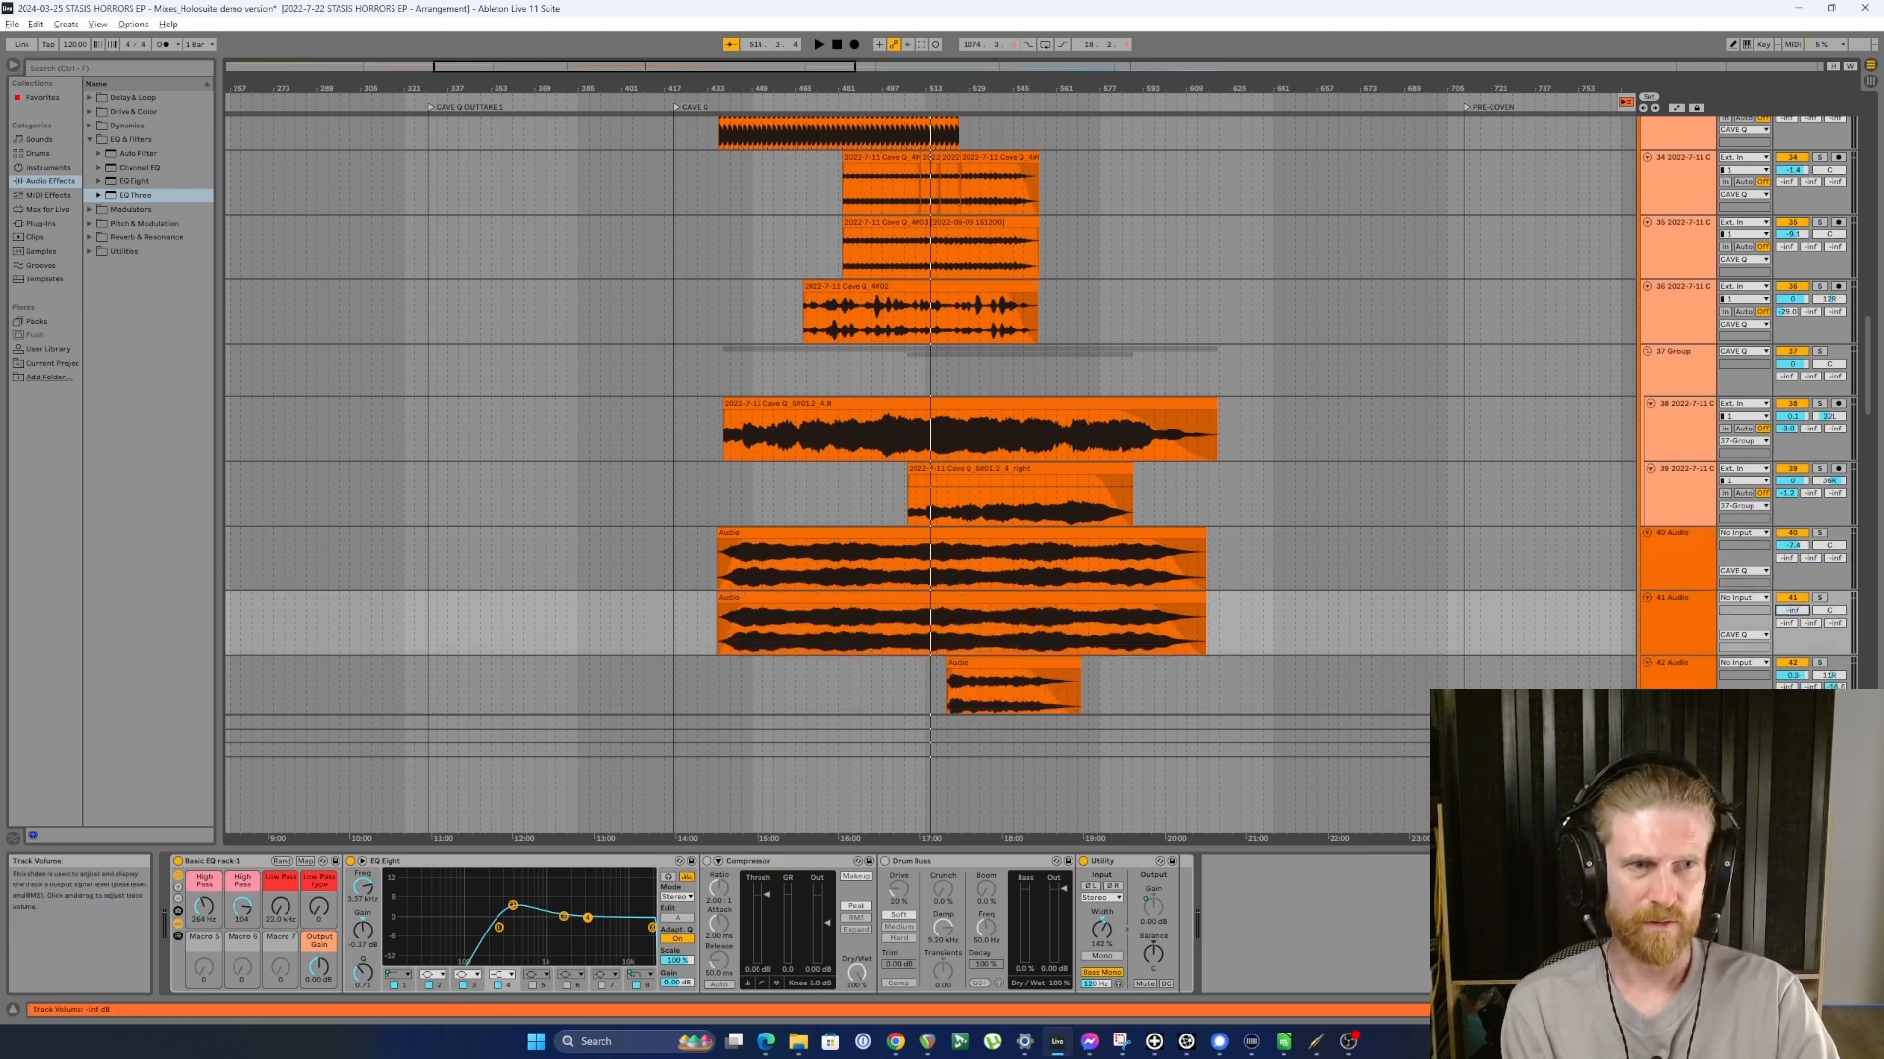
pyautogui.click(1656, 626)
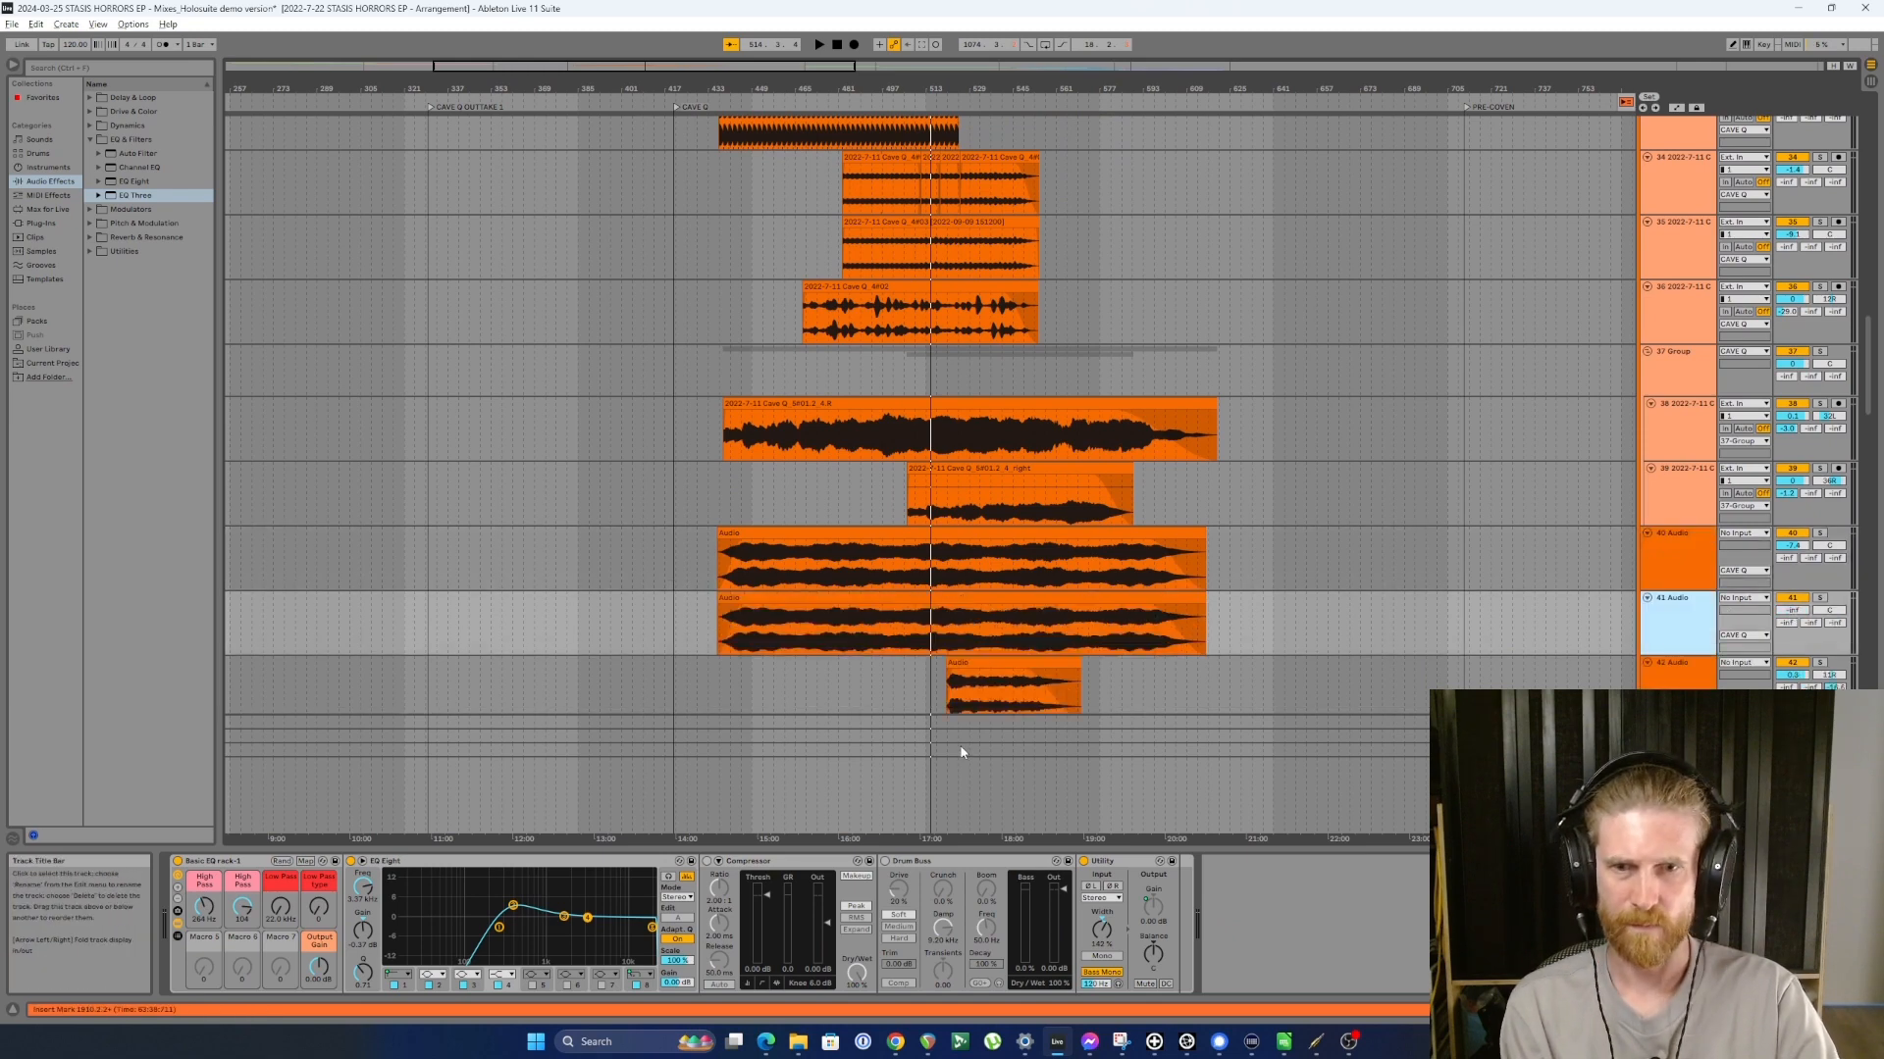
# Step: Remove the Basic EQ rack from the duplicated audio track and put an EQ Eight in its place
pyautogui.click(245, 861)
pyautogui.press('Delete')
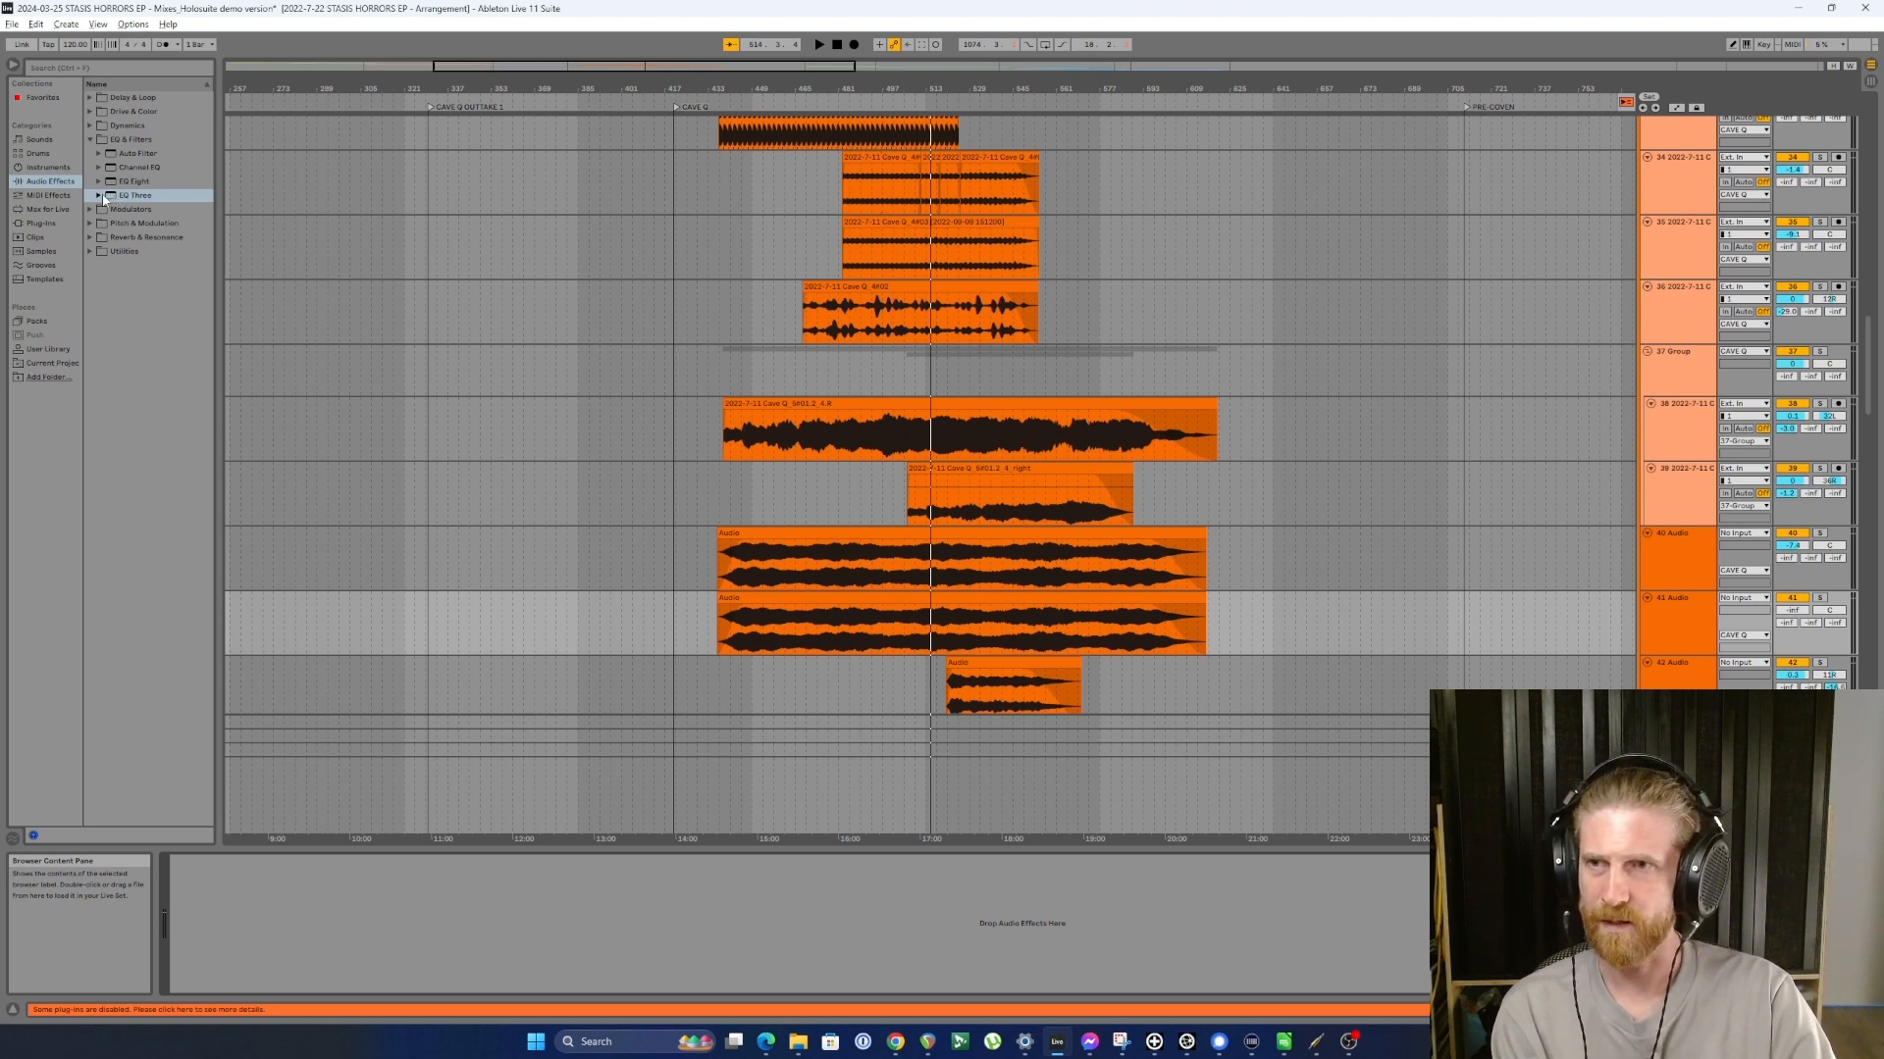
pyautogui.moveTo(108, 184)
pyautogui.mouseDown()
pyautogui.moveTo(224, 746)
pyautogui.moveTo(303, 967)
pyautogui.moveTo(299, 952)
pyautogui.mouseUp()
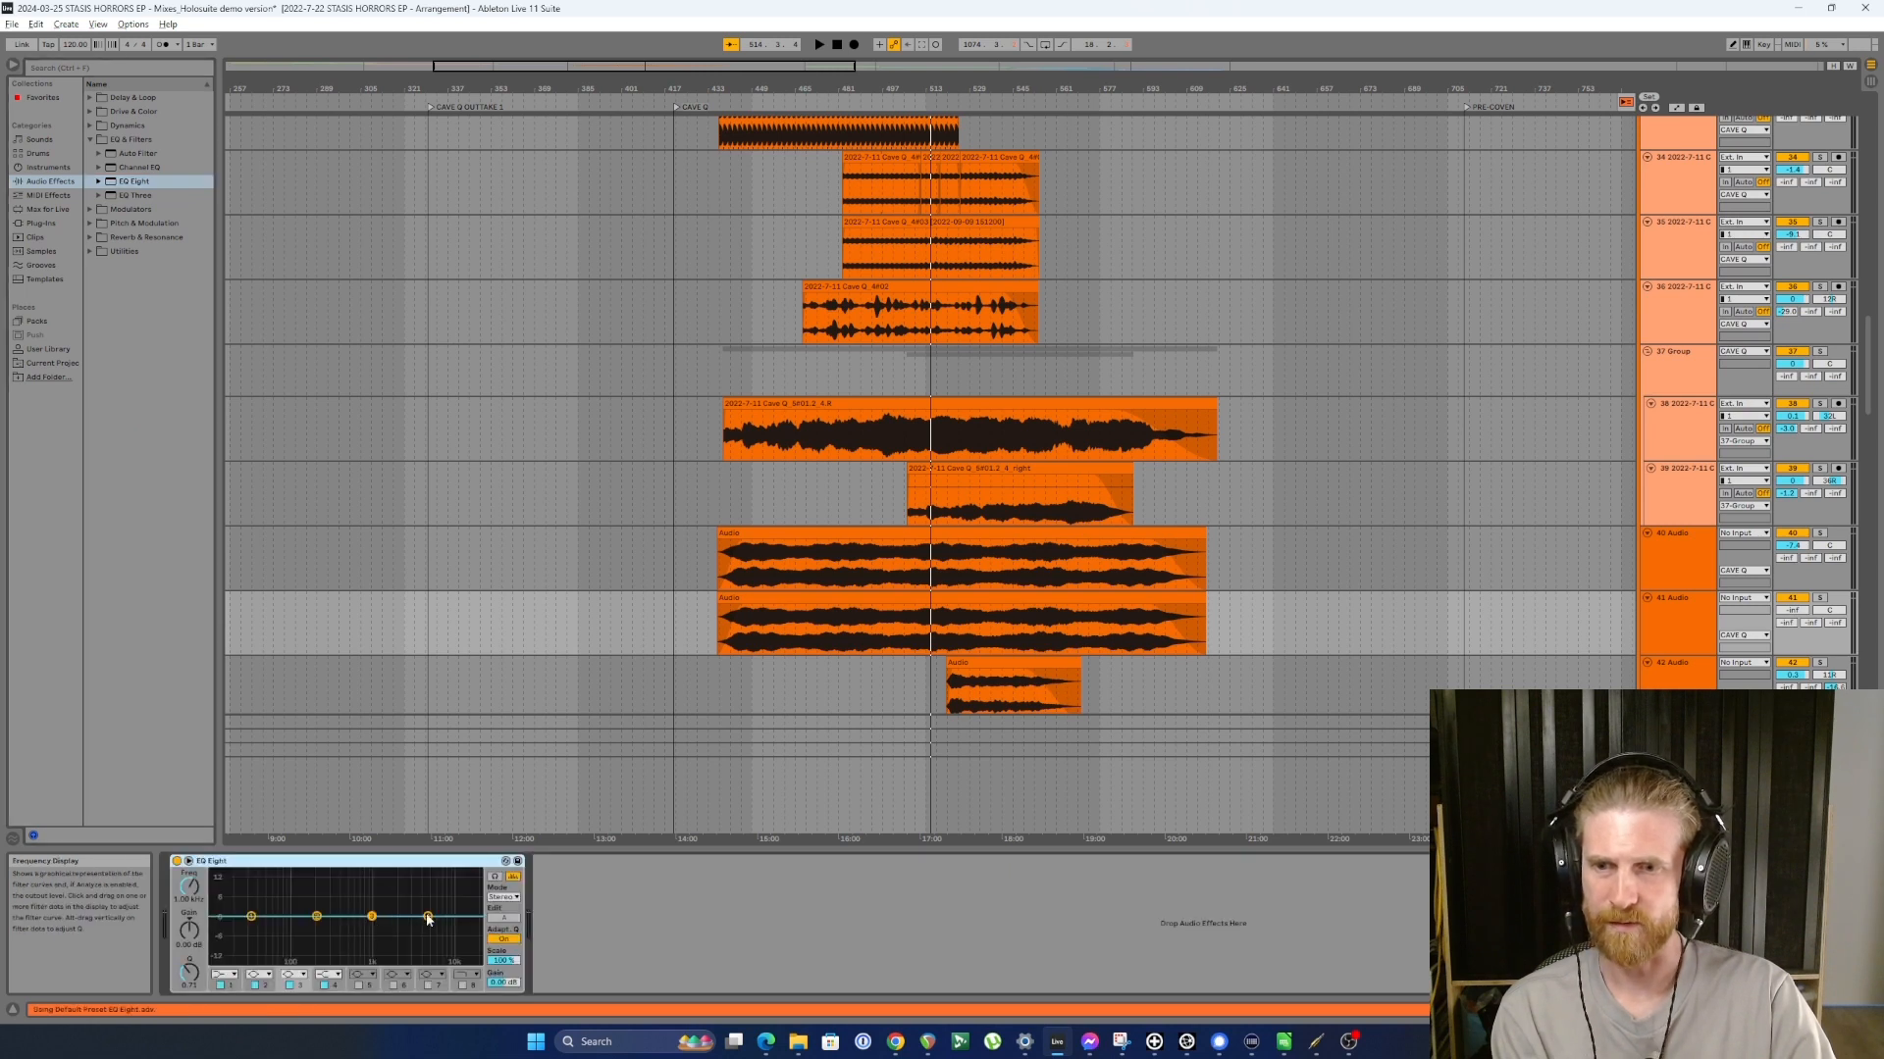
# Step: Shape band 4 of the EQ Eight into a broad high-shelf boost of about 12 dB near 1 kHz, with a very low Q
pyautogui.moveTo(427, 916); pyautogui.dragTo(388, 881)
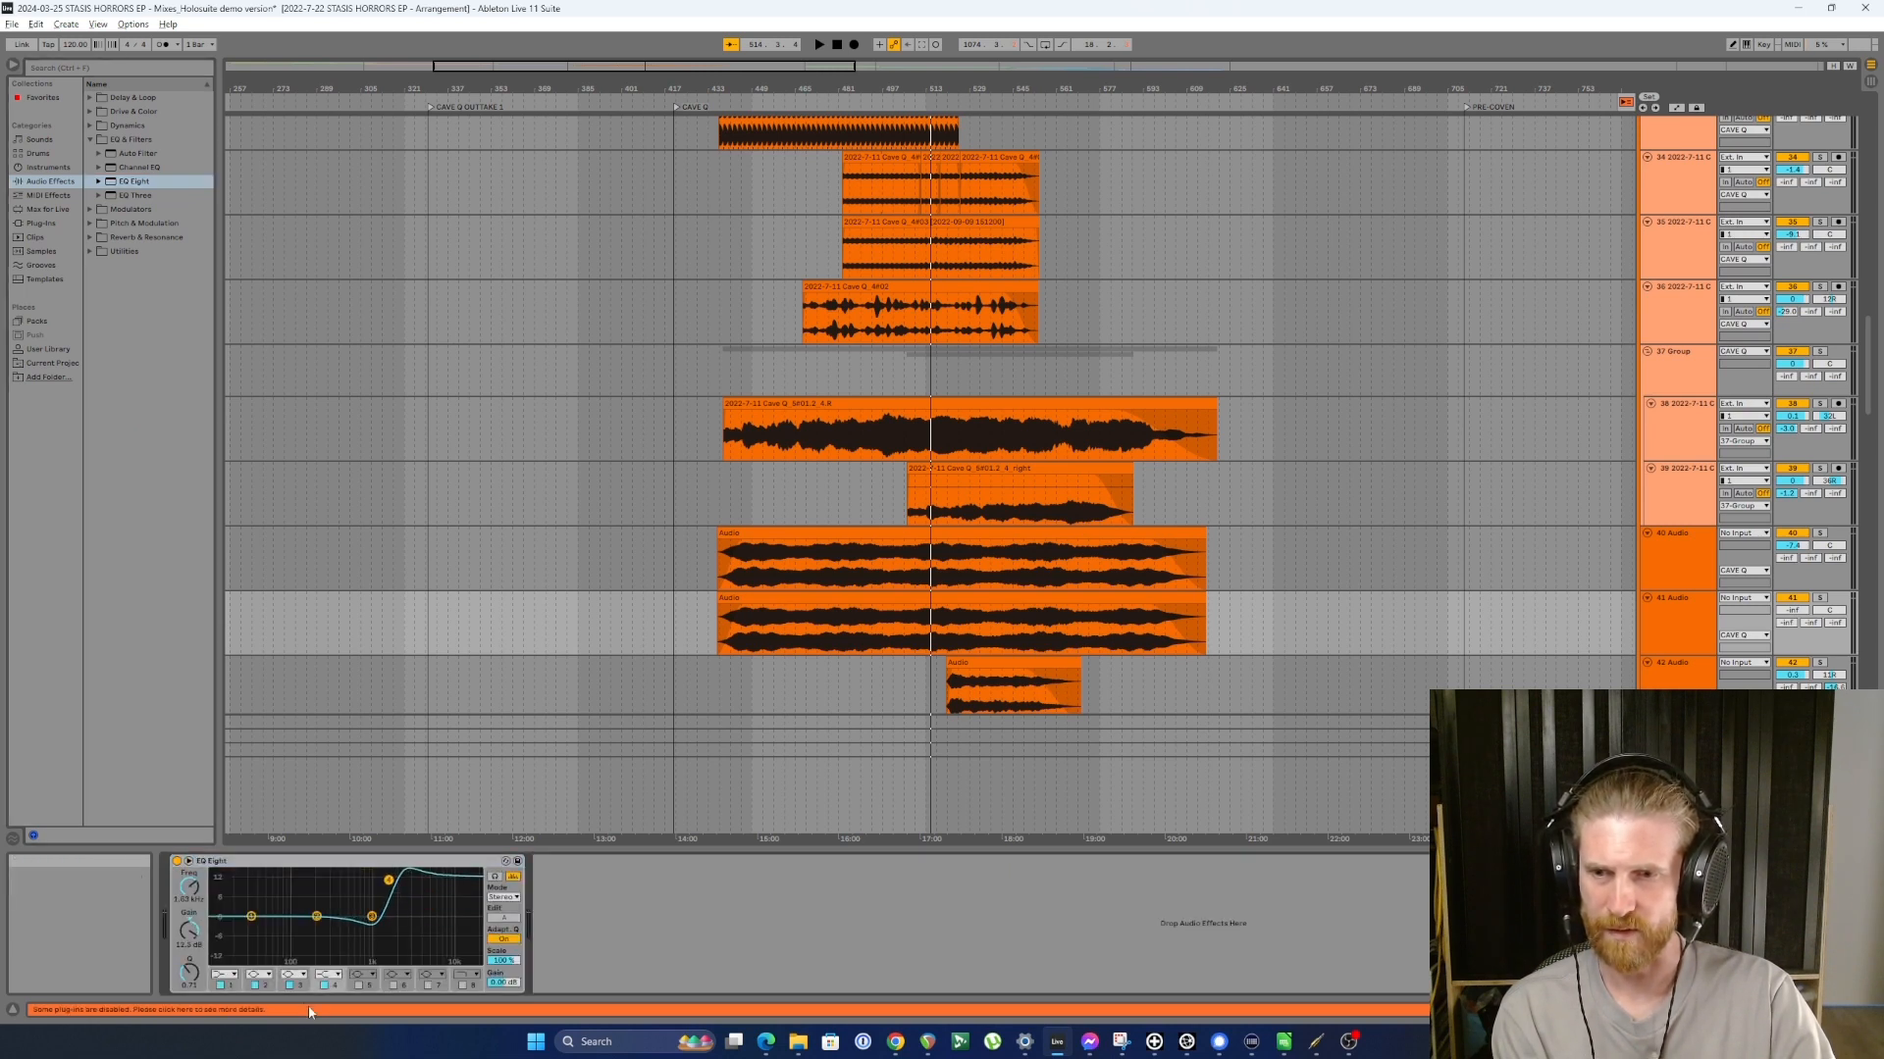
pyautogui.moveTo(191, 973); pyautogui.dragTo(191, 996)
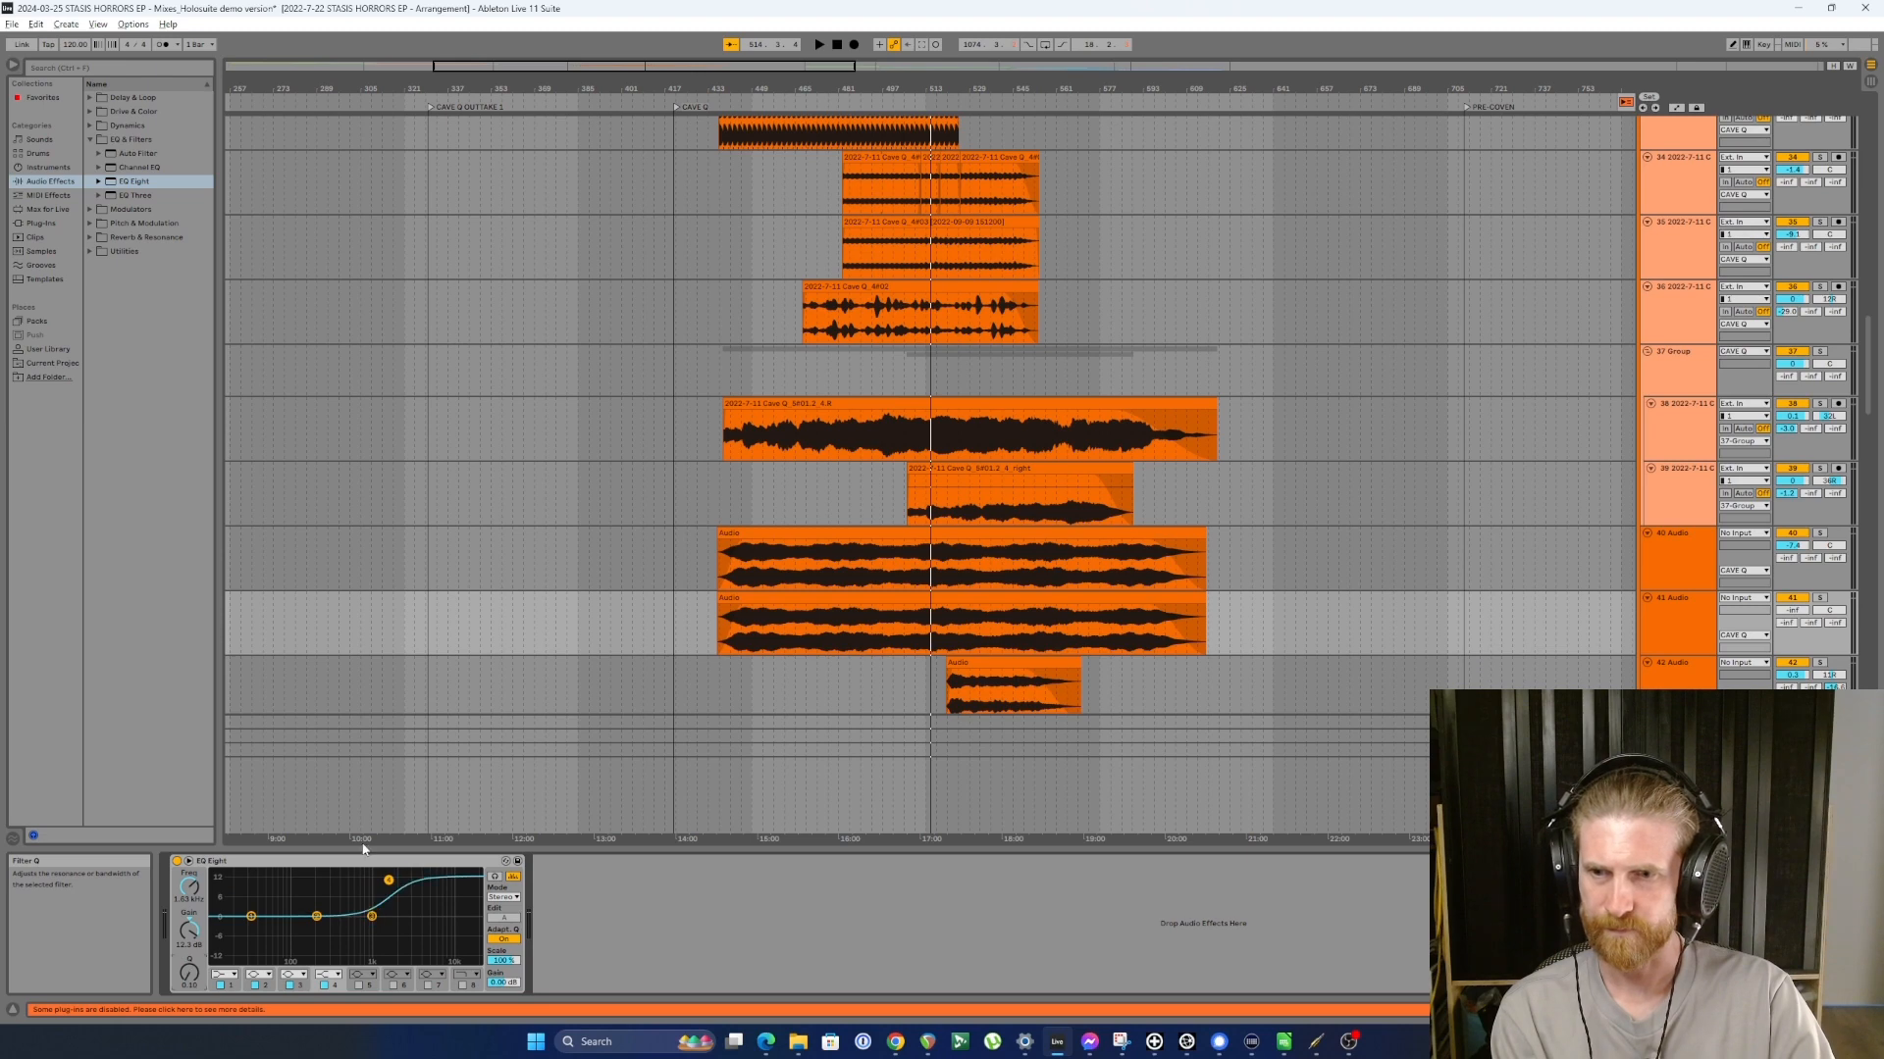
pyautogui.moveTo(388, 881); pyautogui.dragTo(373, 874)
# Step: Change band 1 of the EQ Eight to a low-cut filter and raise its cutoff to just under 1 kHz
pyautogui.click(232, 975)
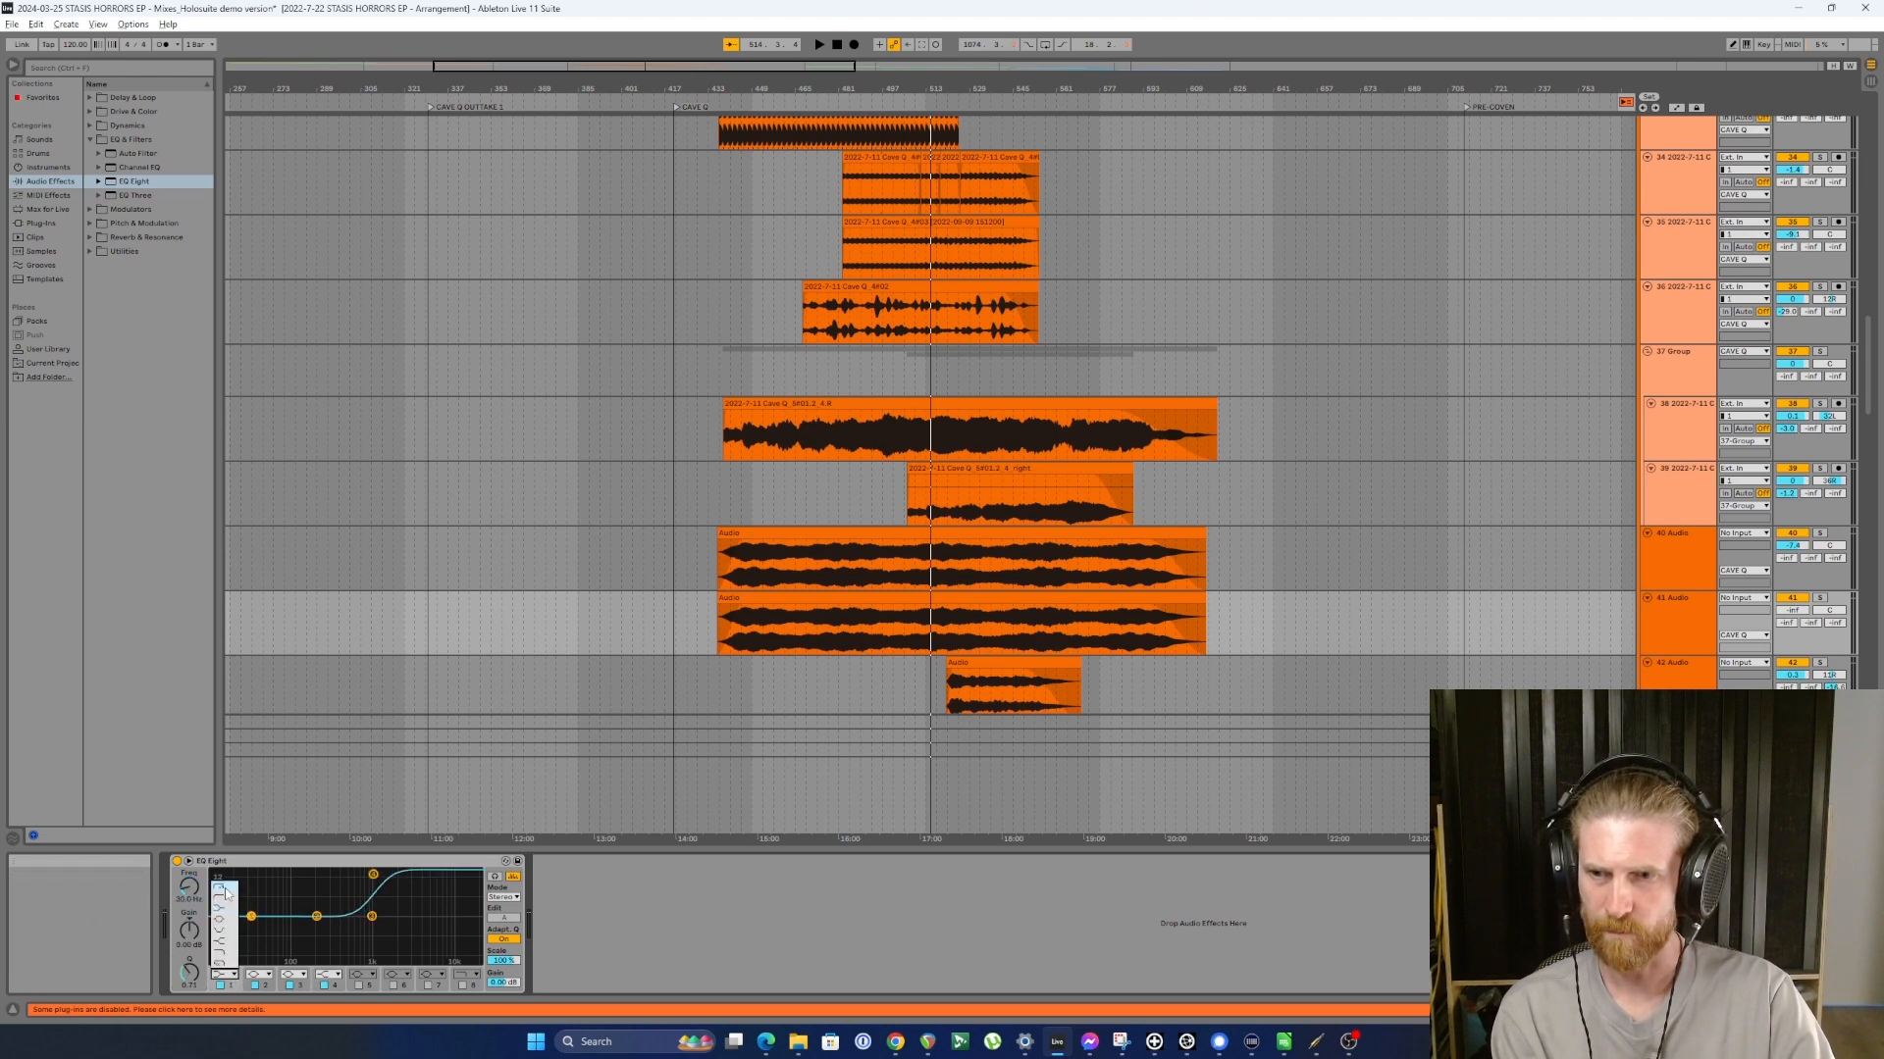
pyautogui.click(225, 893)
pyautogui.moveTo(251, 917); pyautogui.dragTo(361, 926)
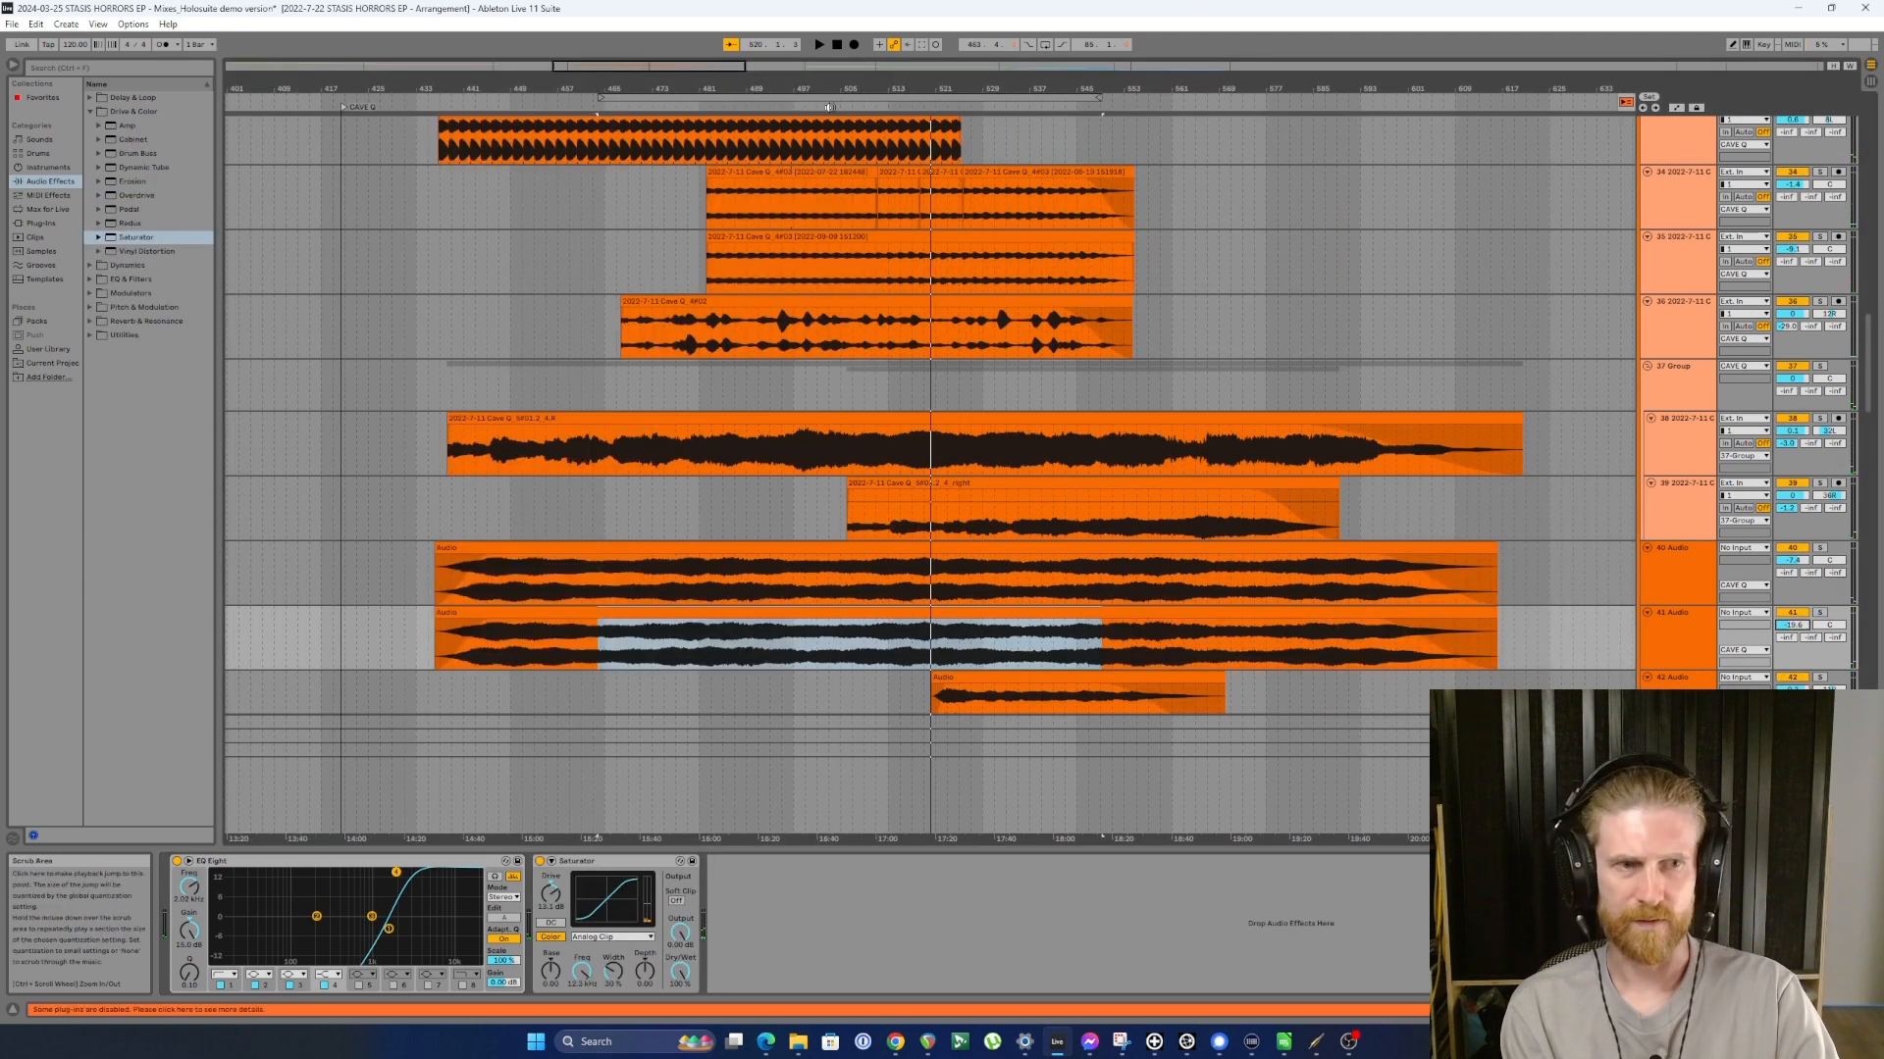
# Step: Play the CAVE Q section and compare the mix with the duplicated 41 Audio track deactivated and activated
pyautogui.click(829, 106)
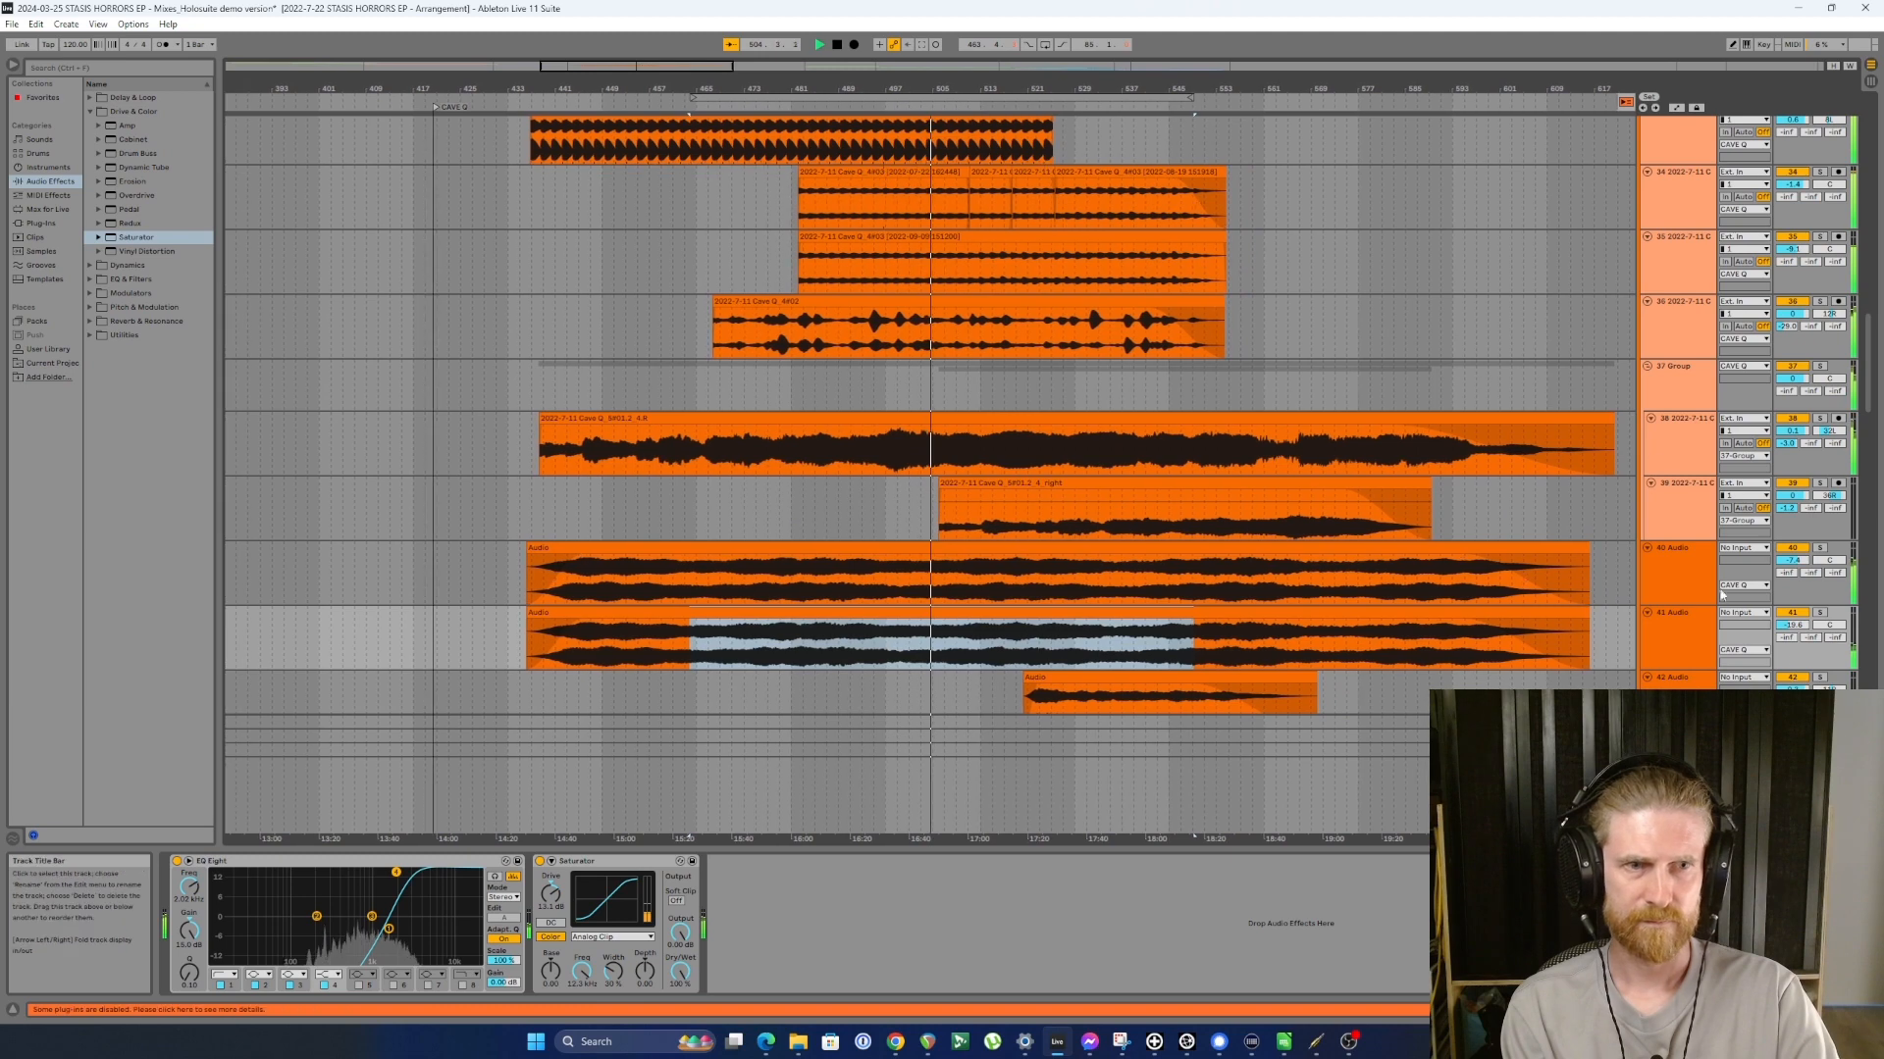
pyautogui.click(1791, 612)
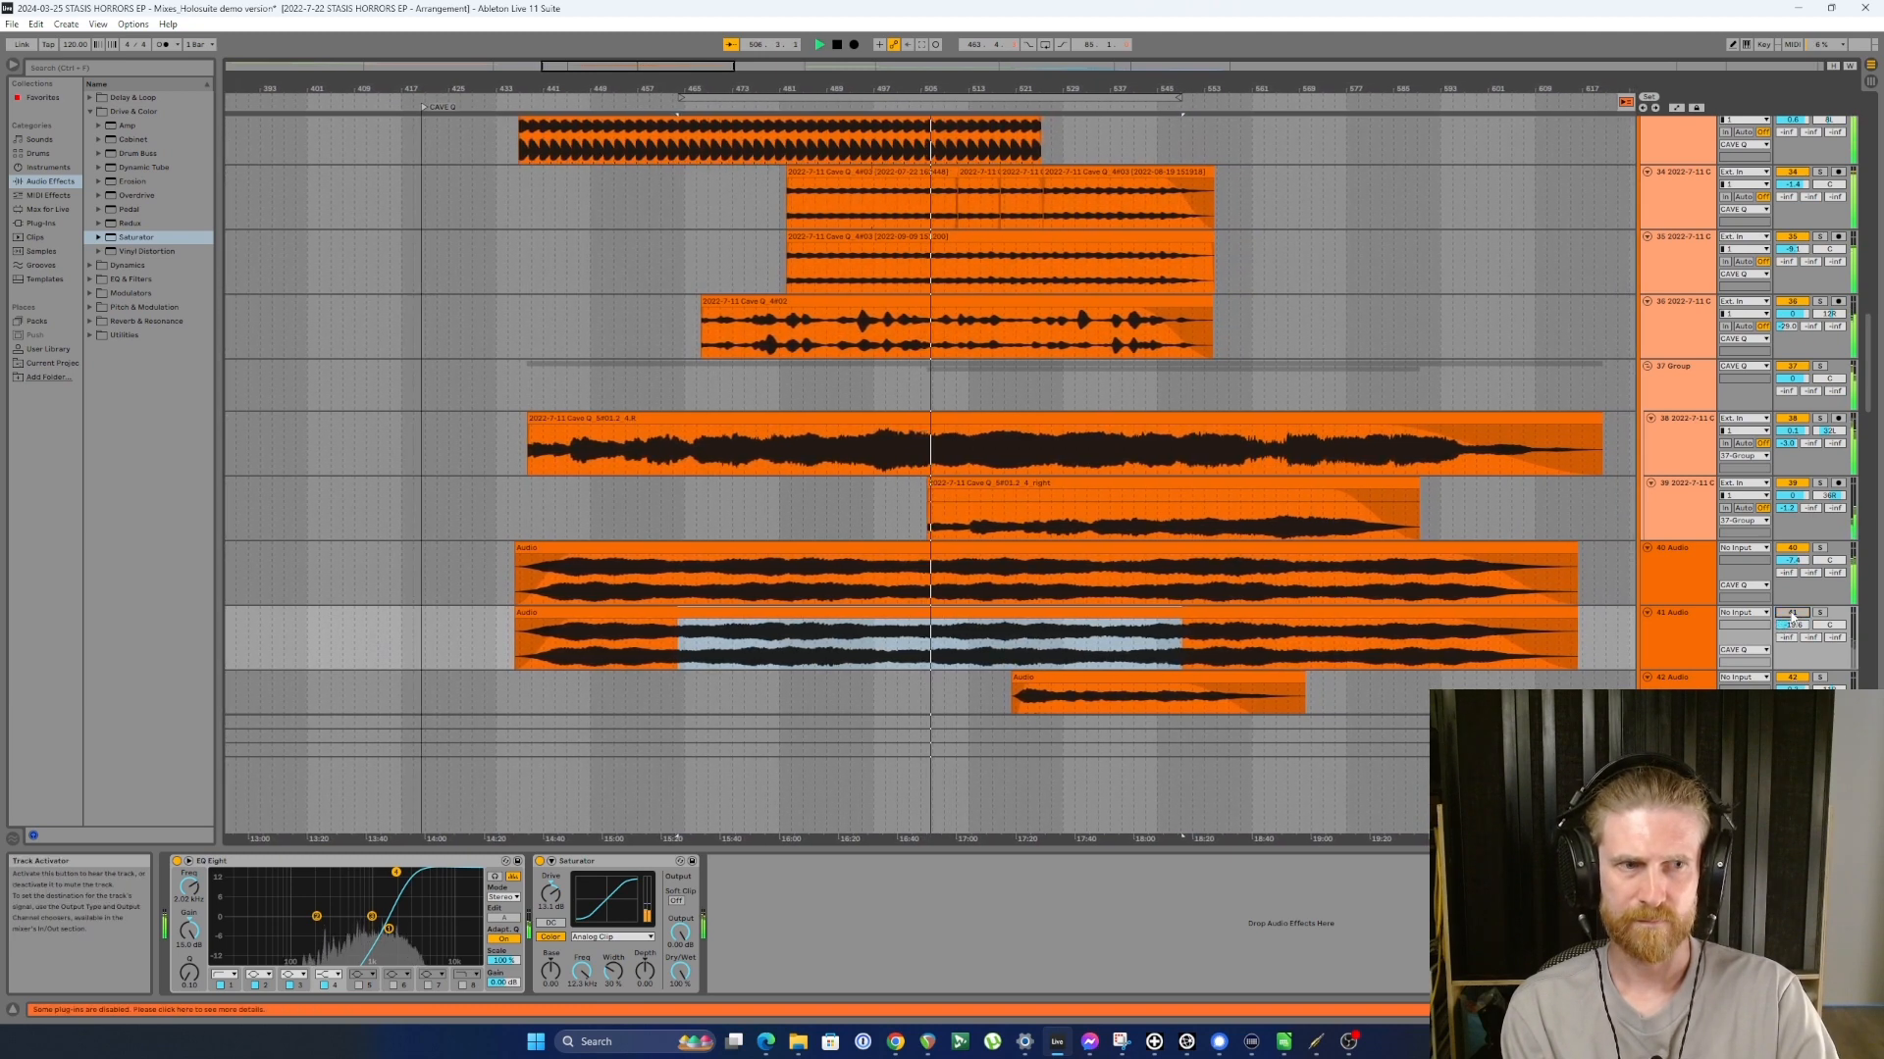
pyautogui.click(1791, 613)
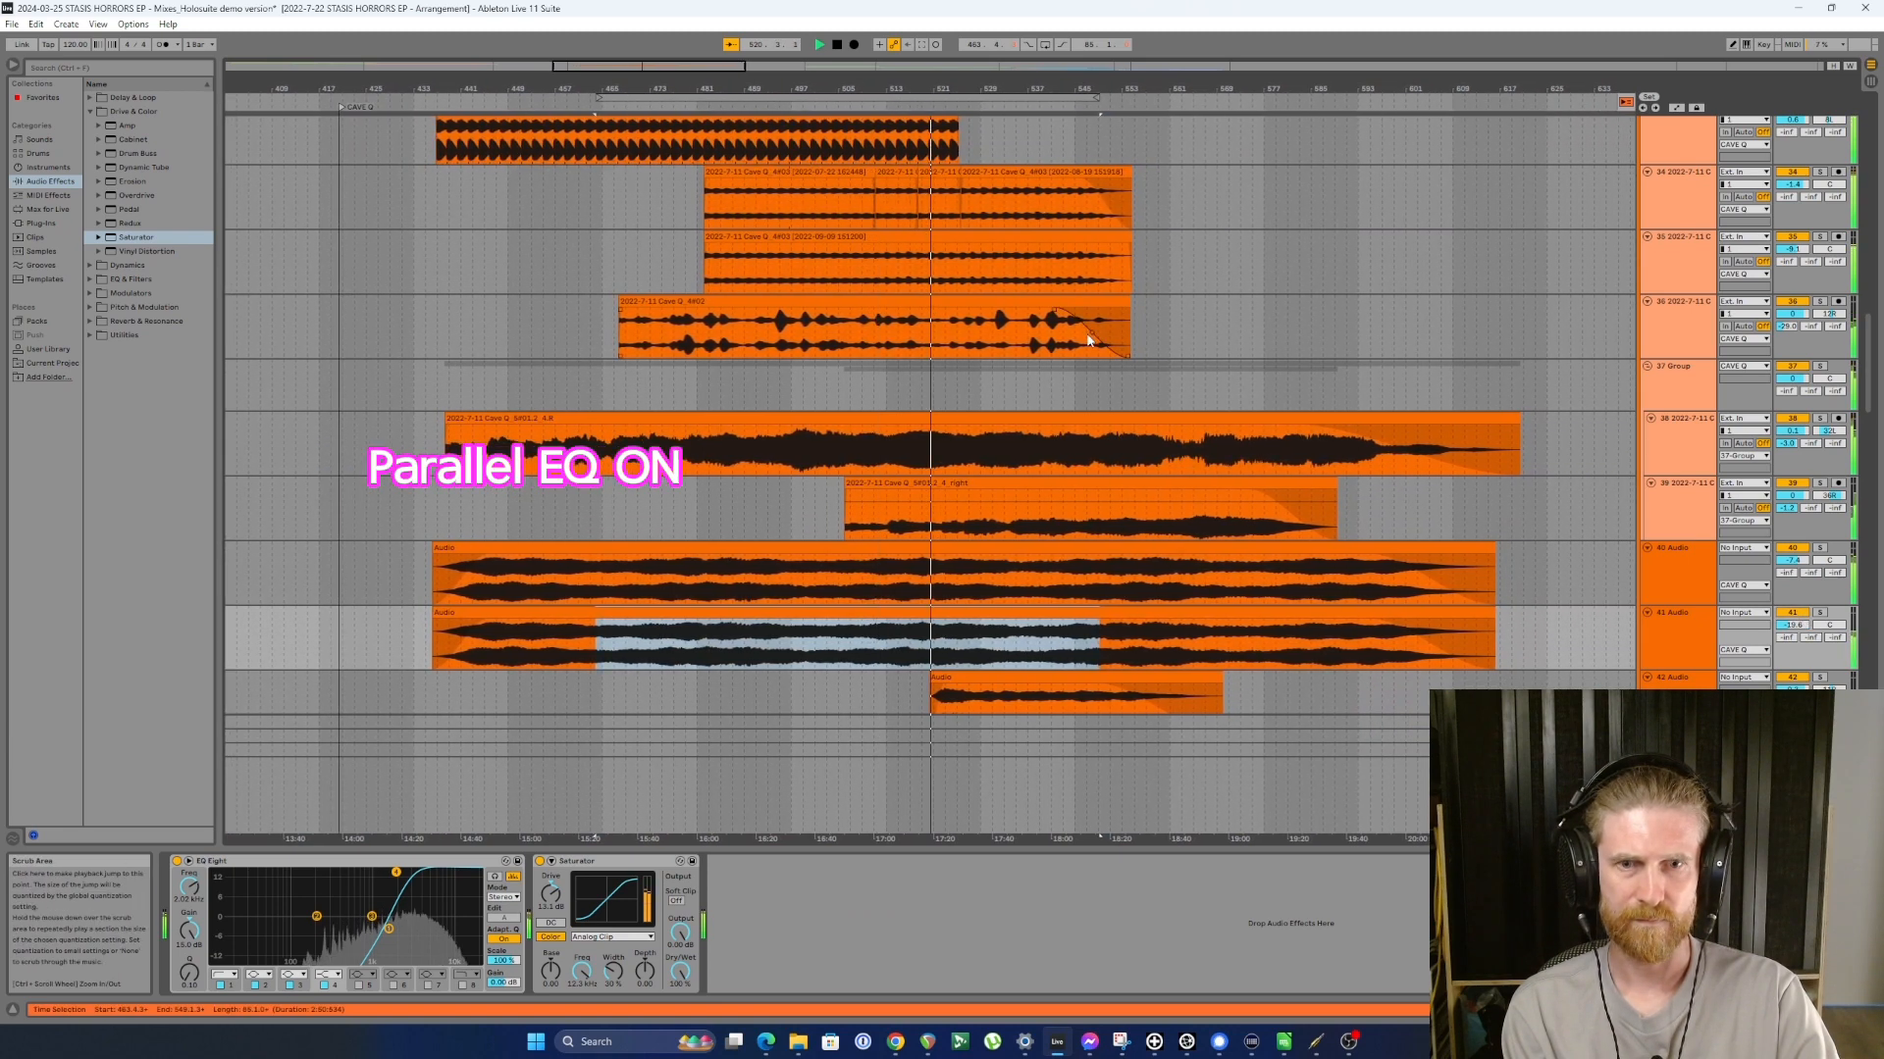
pyautogui.click(1793, 613)
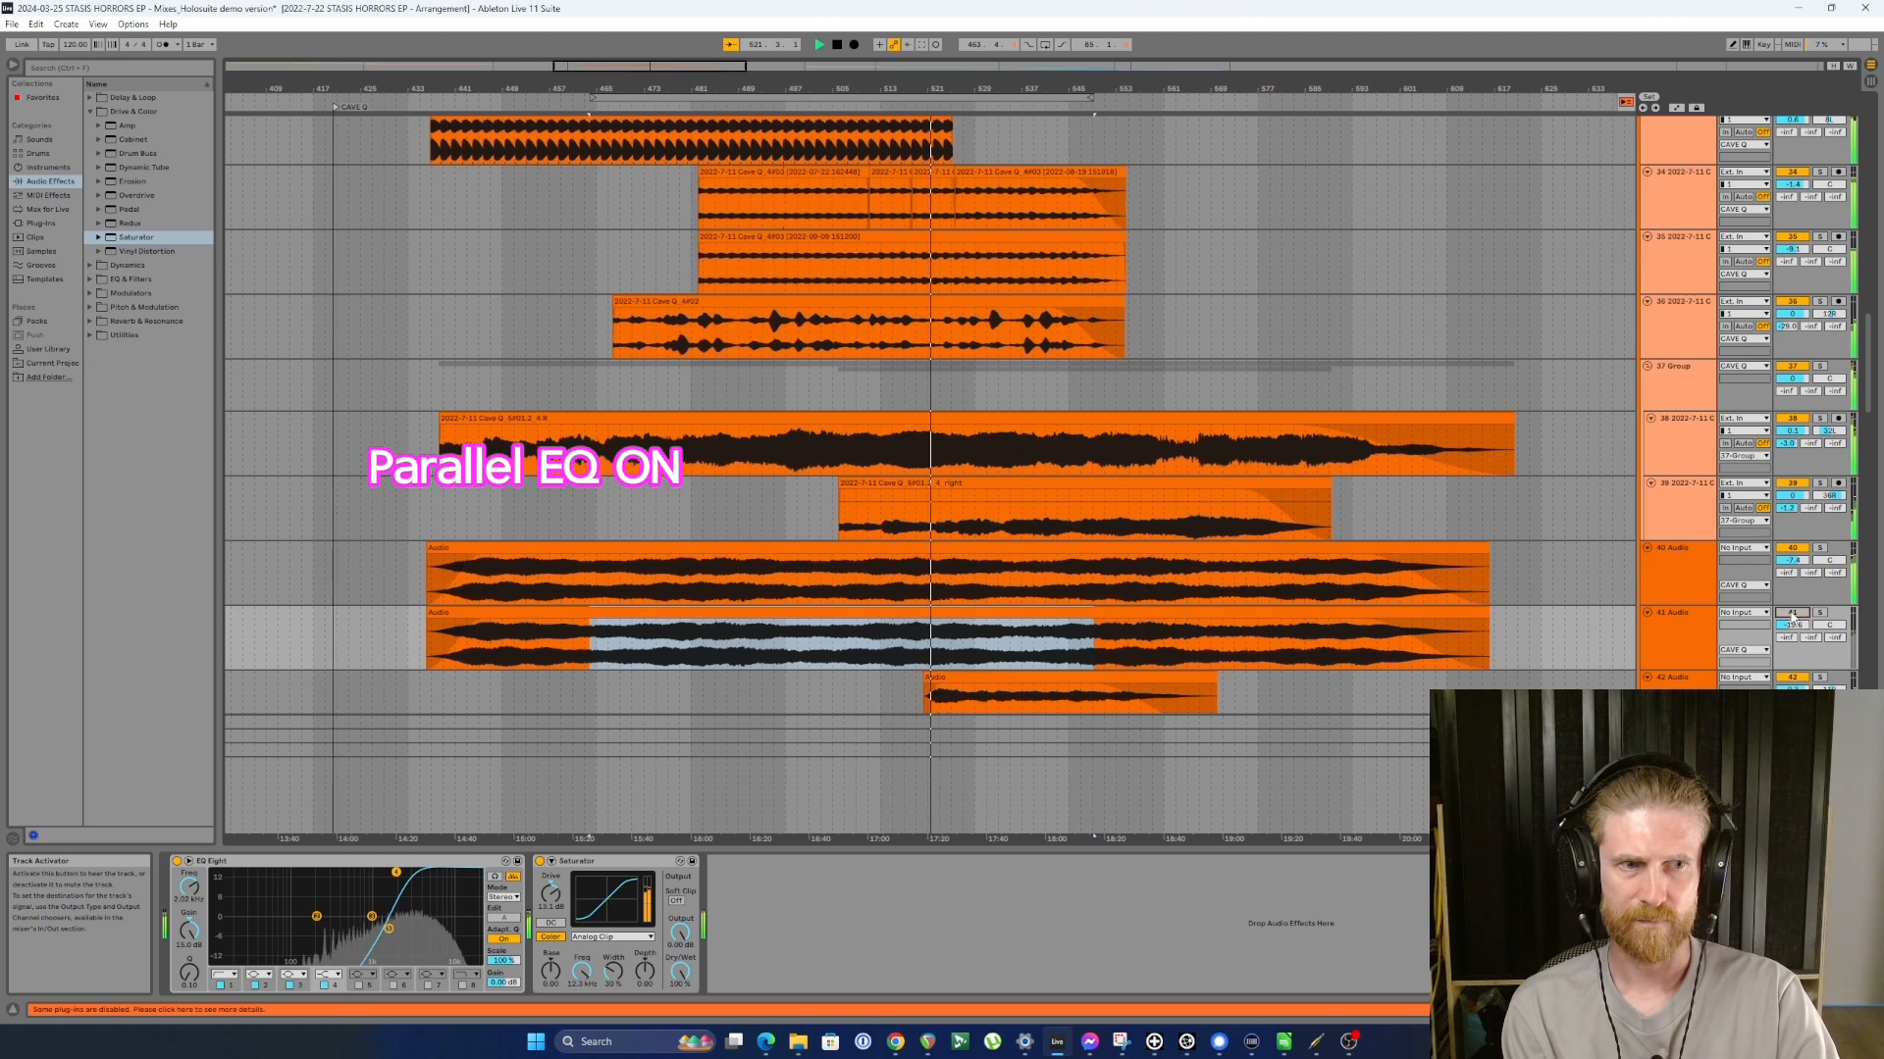
pyautogui.click(1793, 613)
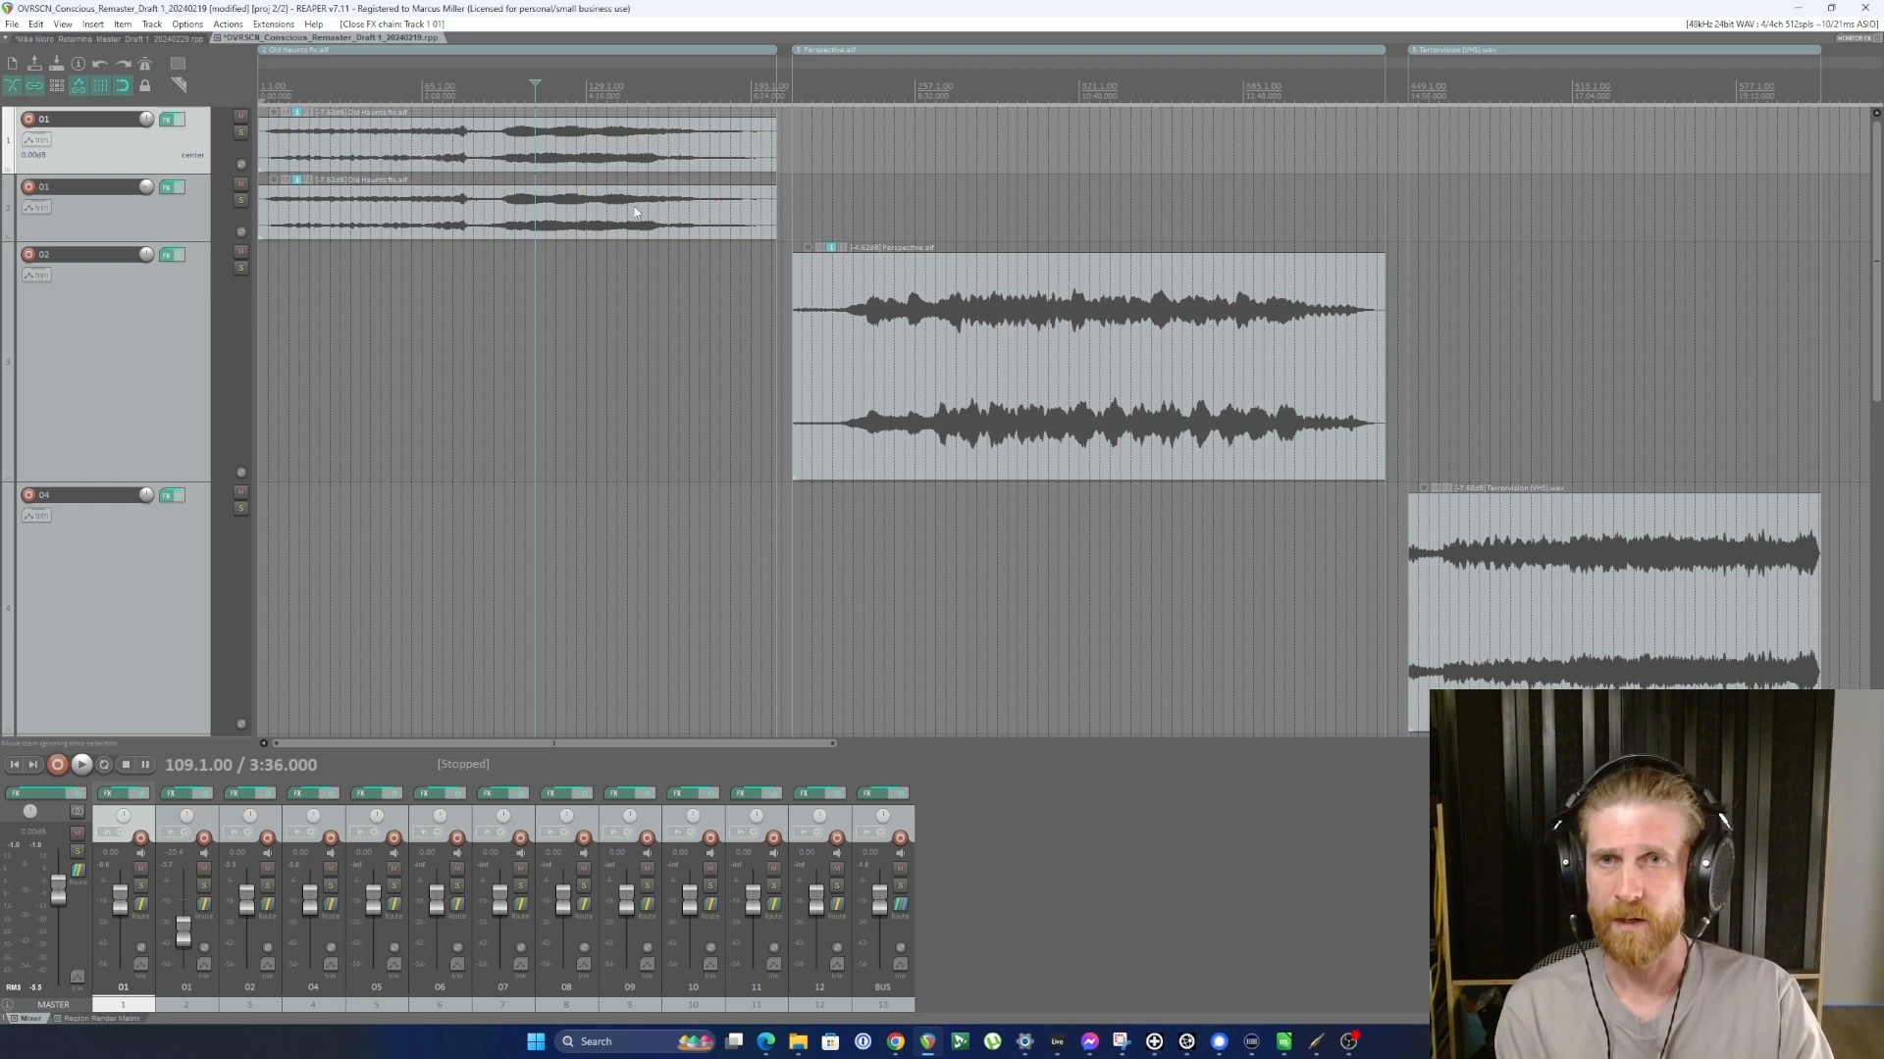
# Step: In REAPER, open track 2's effects chain and point out the wet/dry mix control for FabFilter Pro-Q 3
pyautogui.click(152, 206)
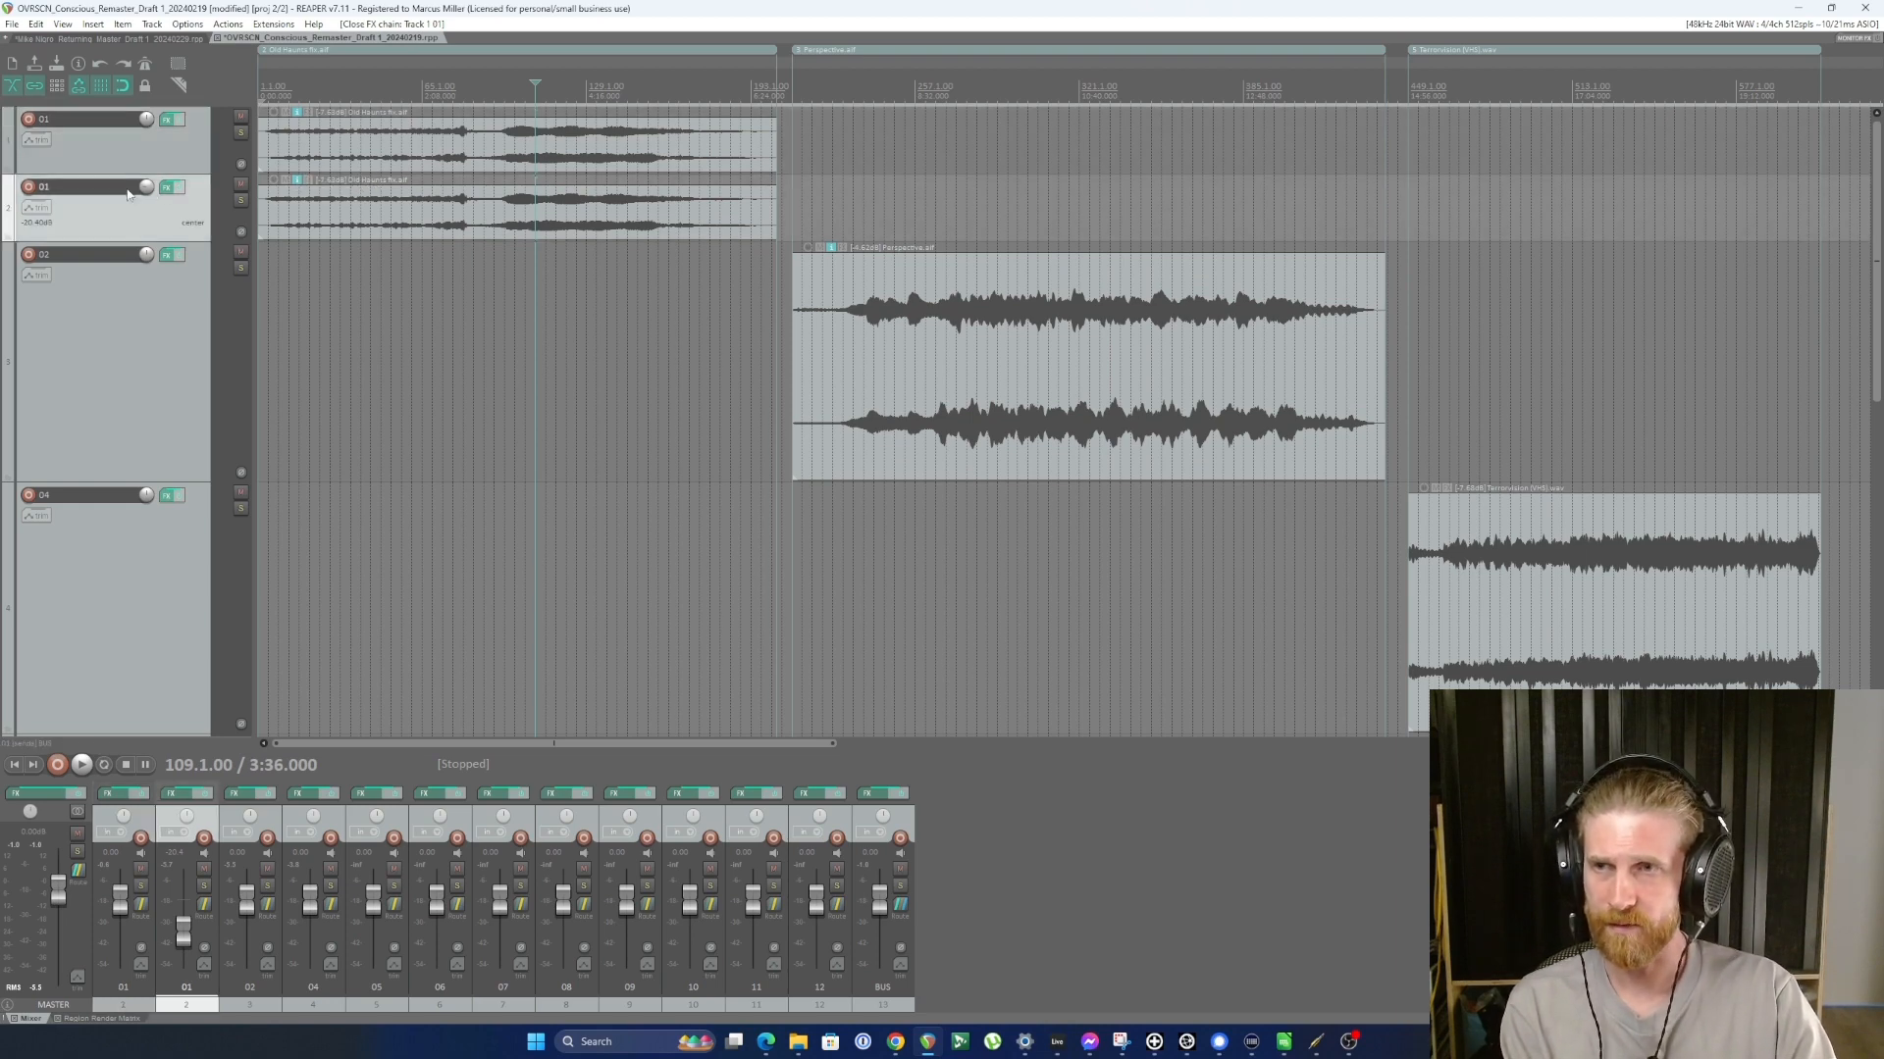
pyautogui.click(168, 189)
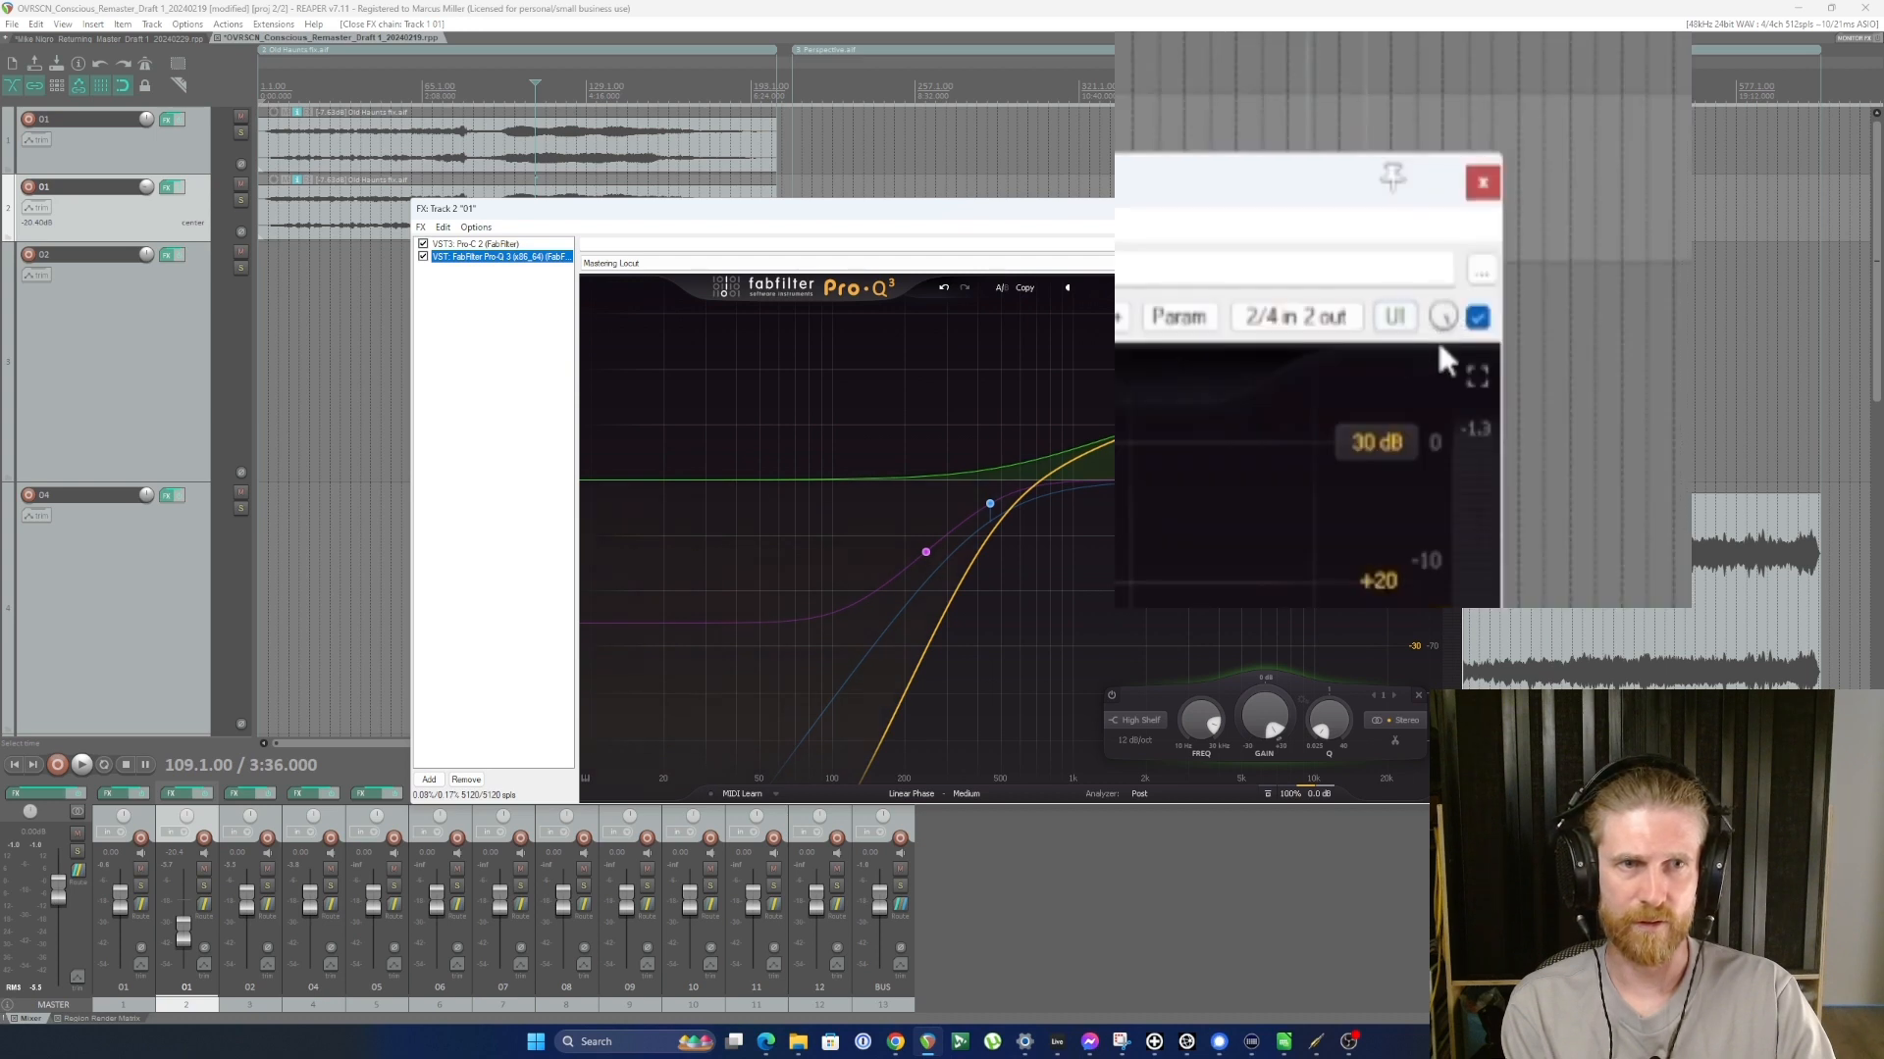
pyautogui.moveTo(1443, 317)
pyautogui.mouseDown()
pyautogui.moveTo(1443, 402)
pyautogui.moveTo(1443, 317)
pyautogui.mouseUp()
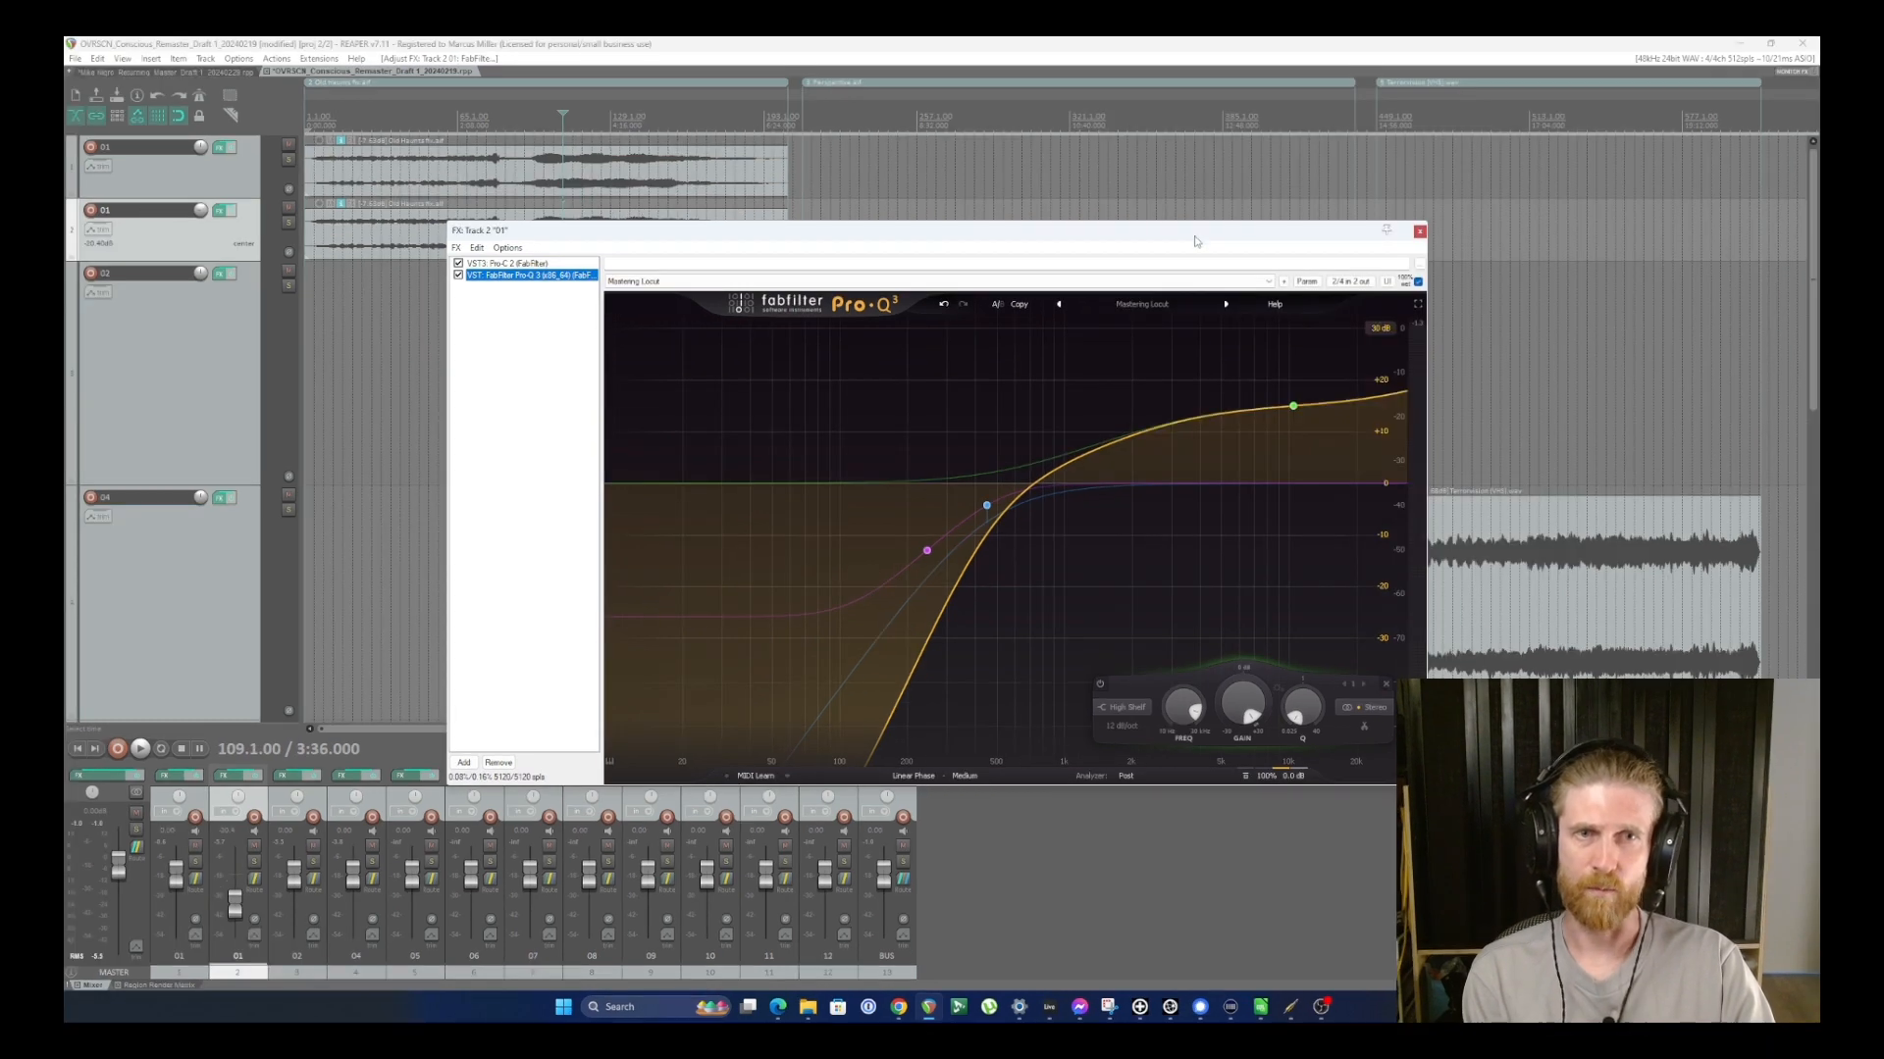
pyautogui.moveTo(1212, 214); pyautogui.dragTo(1186, 185)
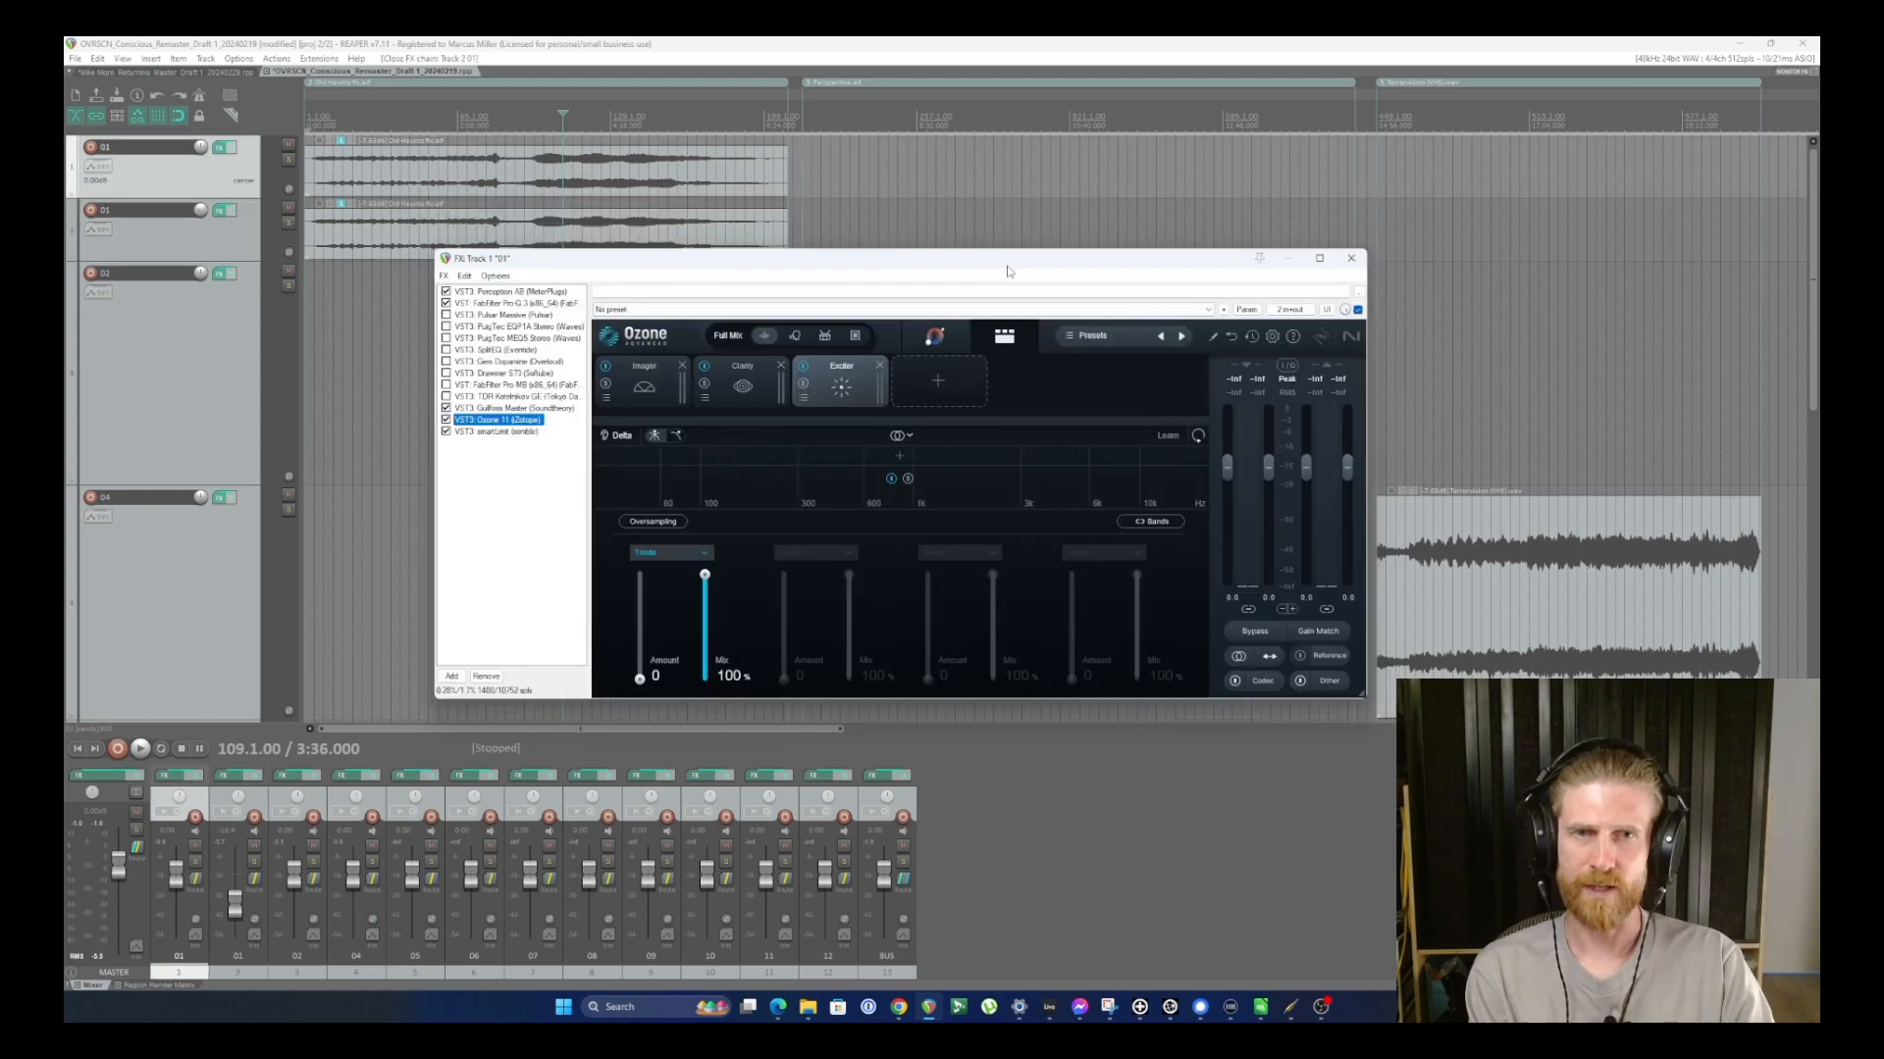
# Step: In track 1's Ozone 11 Exciter, sweep the Triode band's Mix down to 0% and back to 100%
pyautogui.moveTo(1006, 265); pyautogui.dragTo(960, 249)
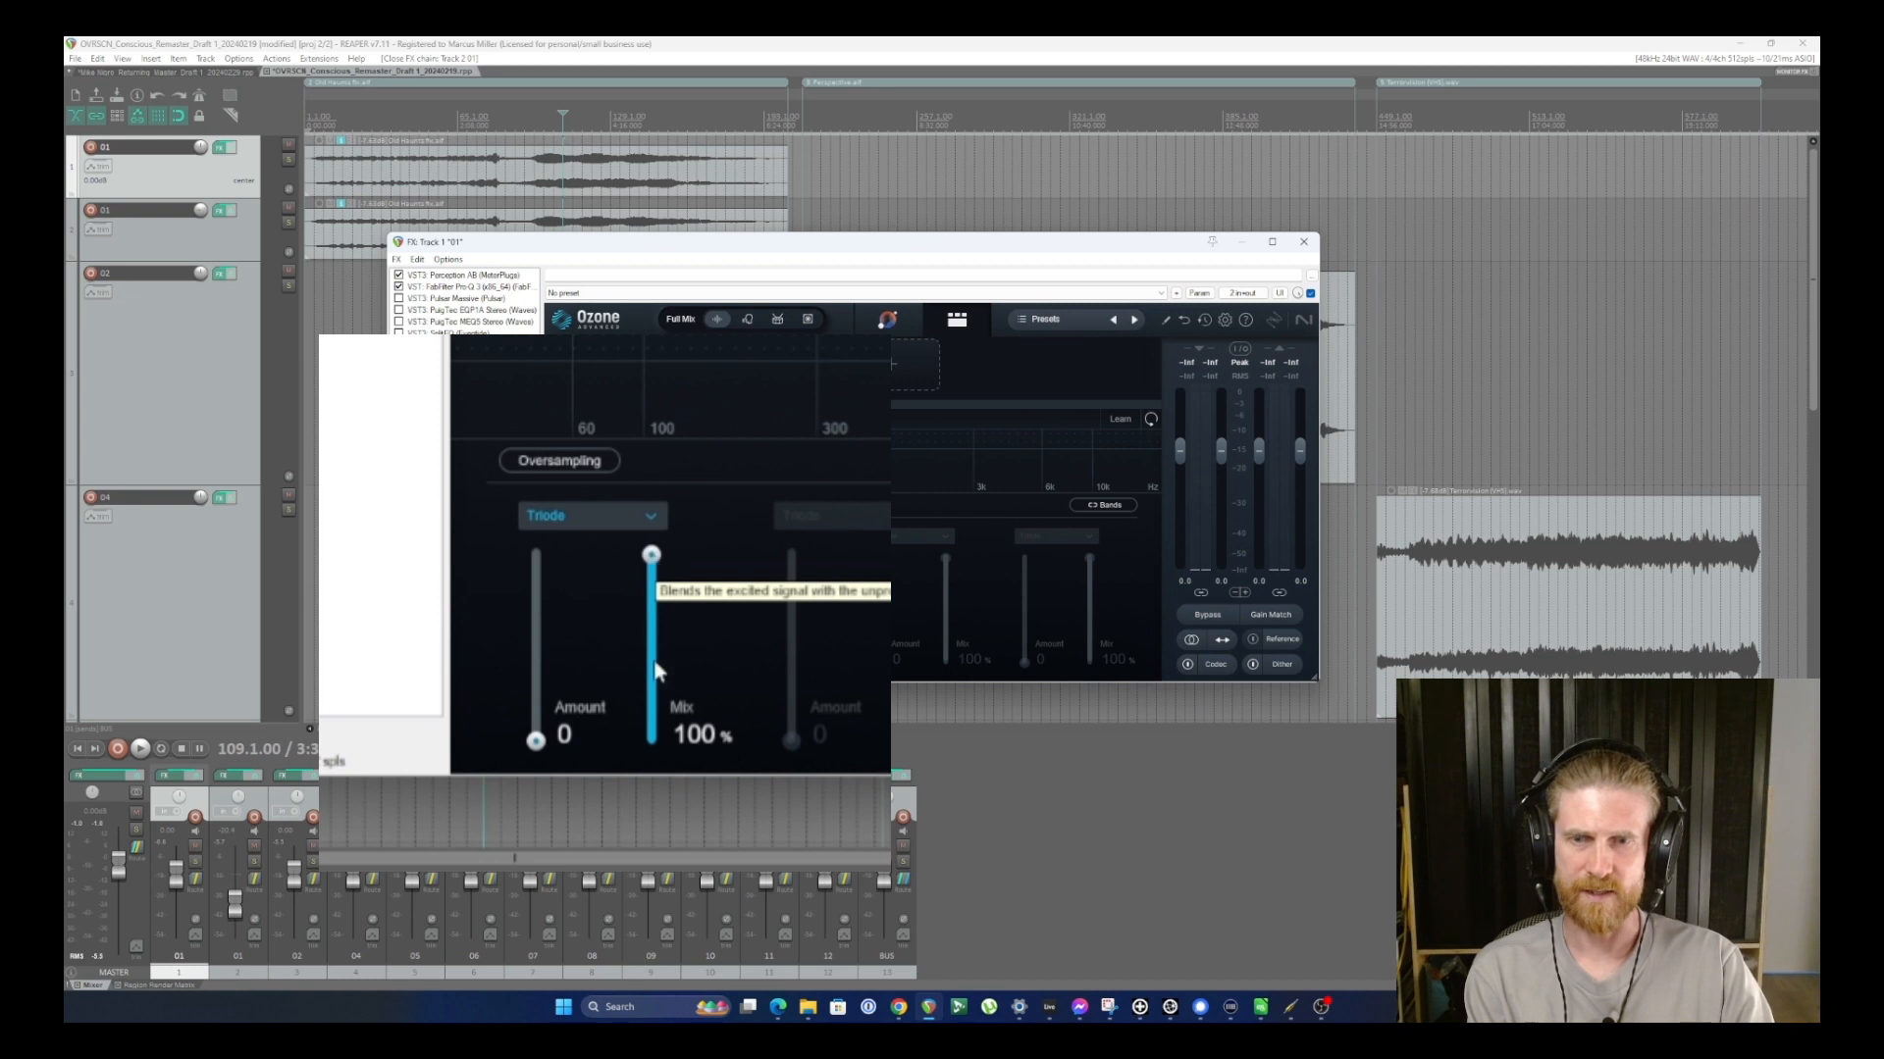
pyautogui.moveTo(653, 559); pyautogui.dragTo(645, 765)
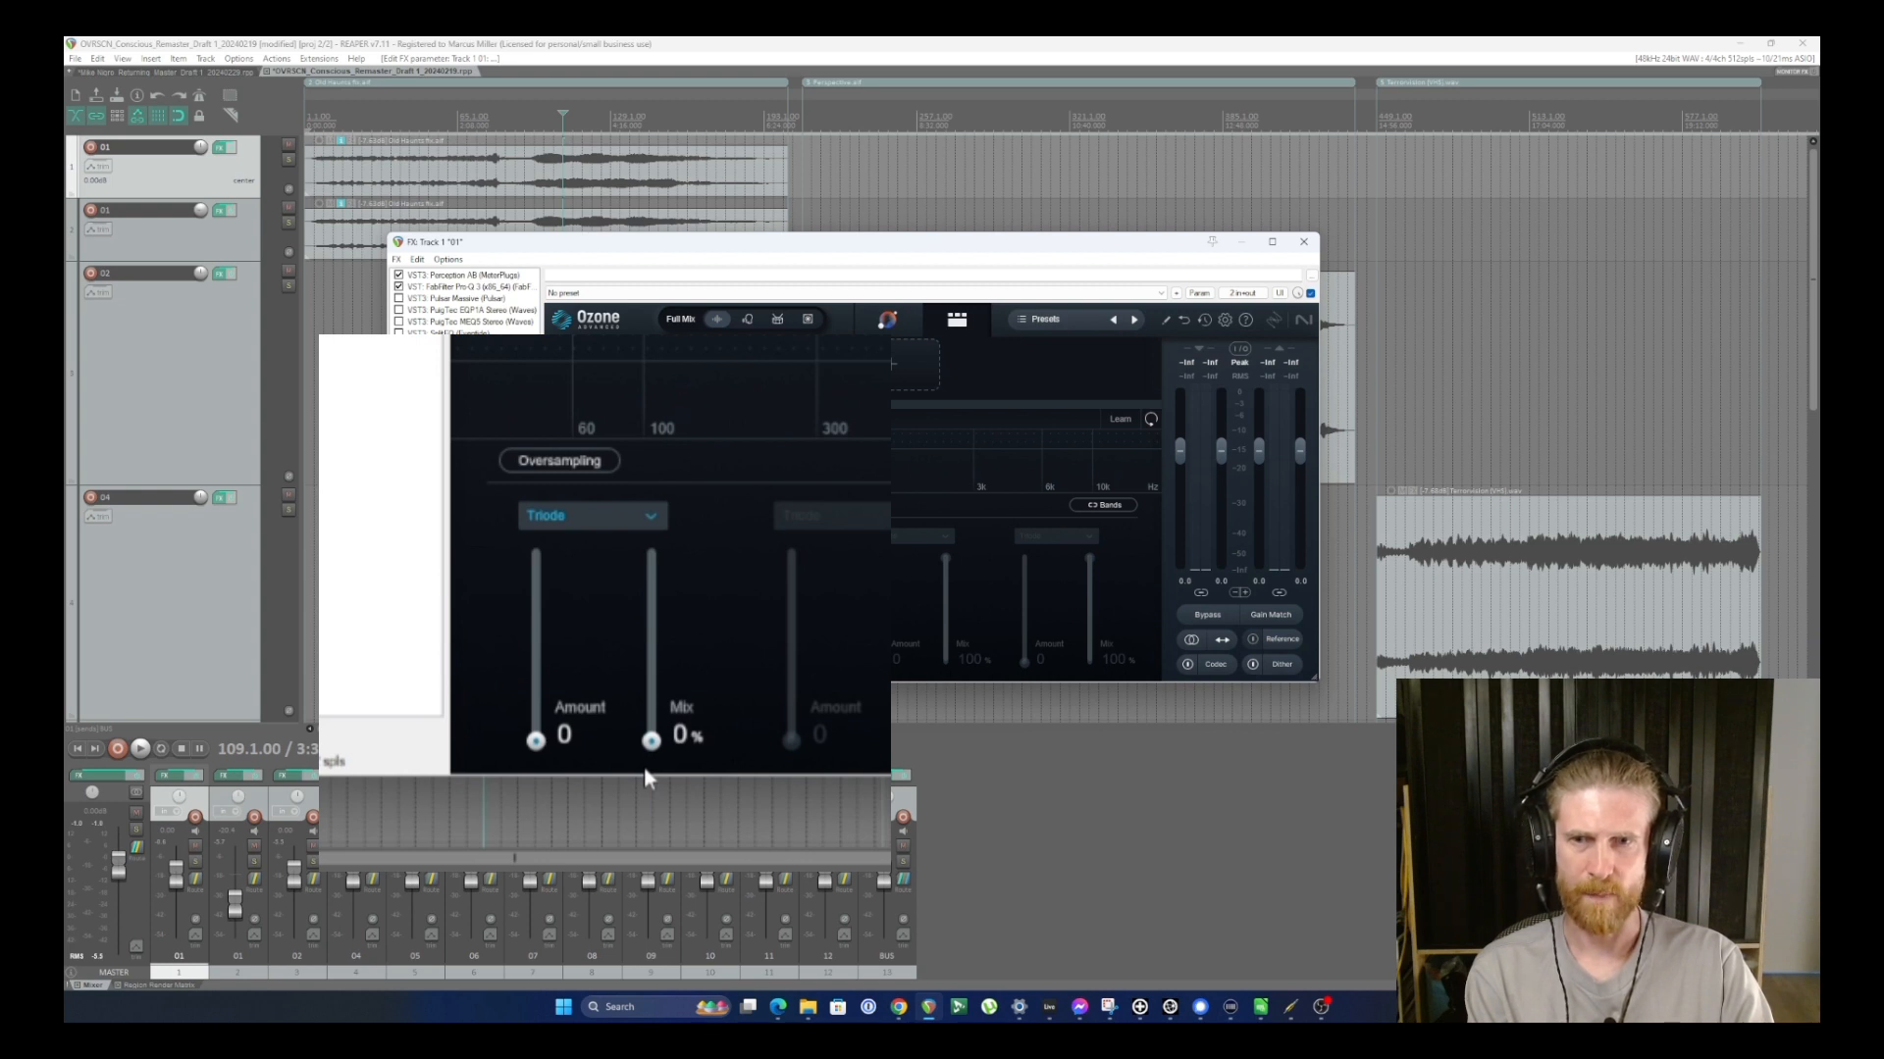
pyautogui.moveTo(644, 767); pyautogui.dragTo(662, 549)
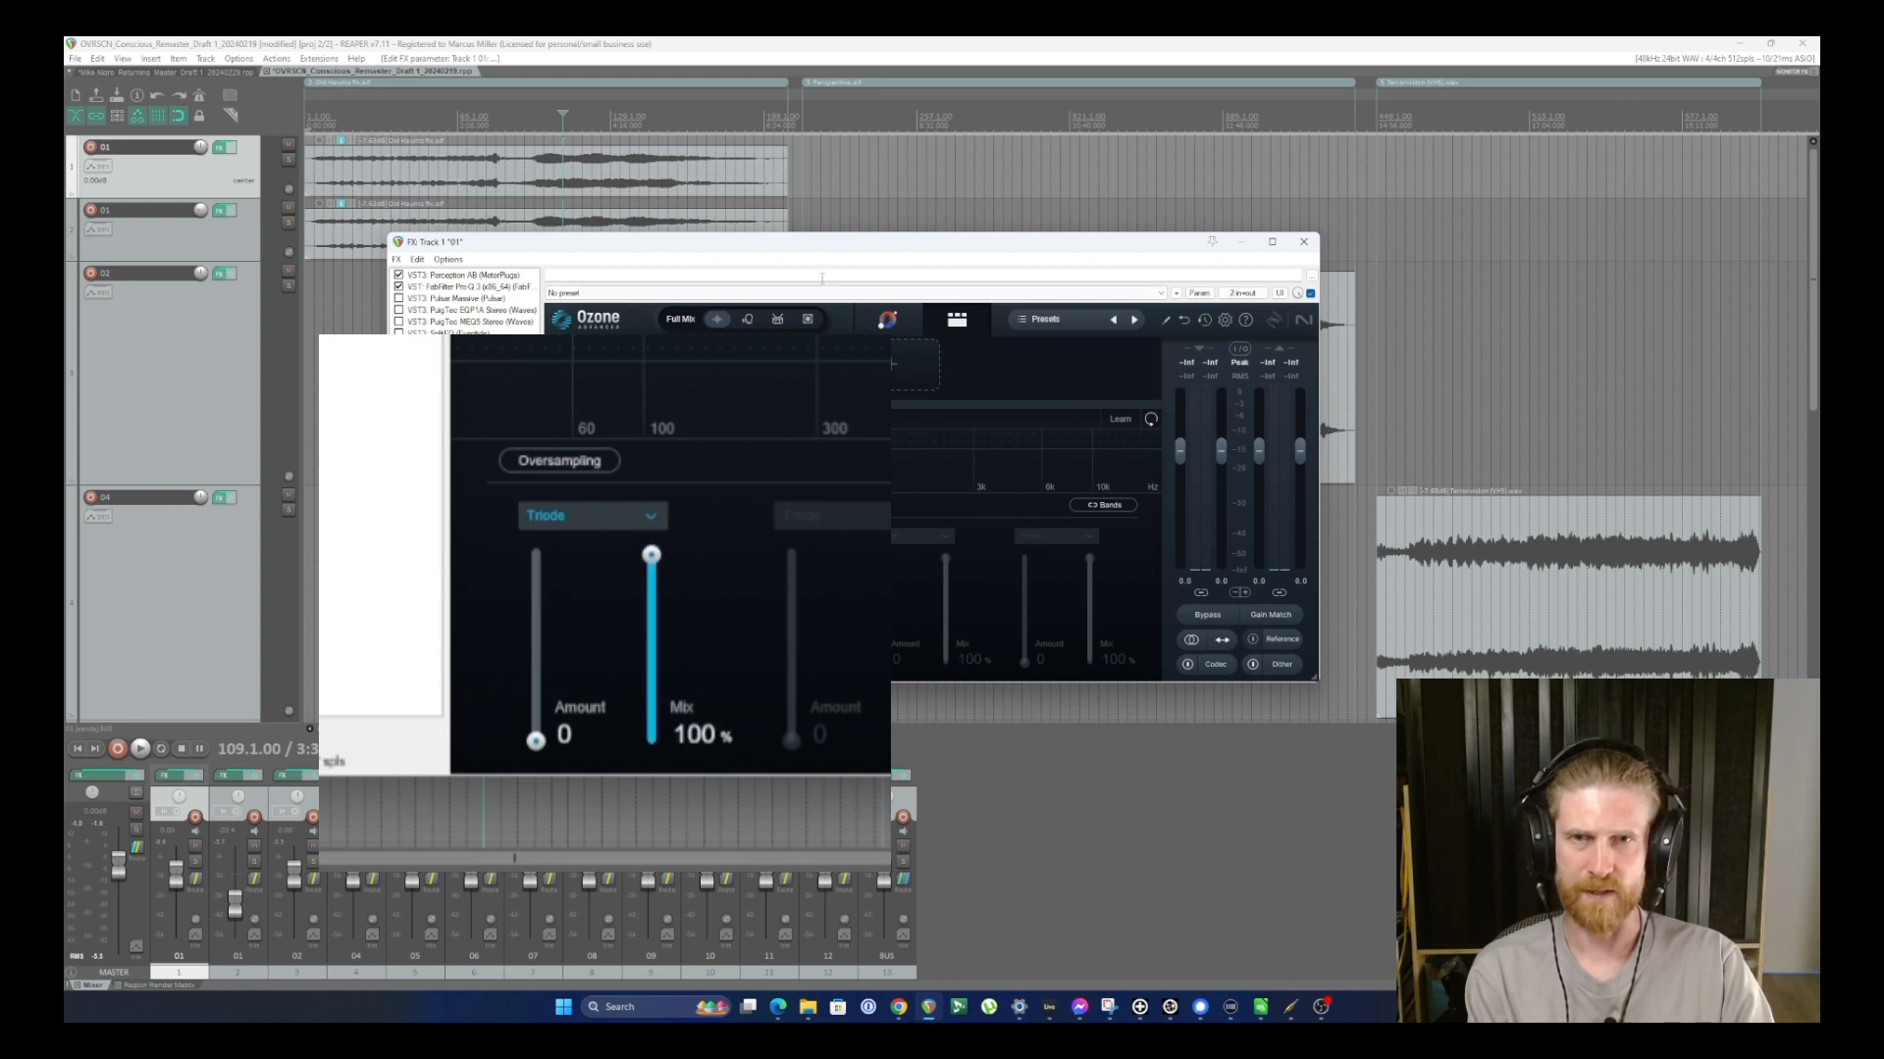